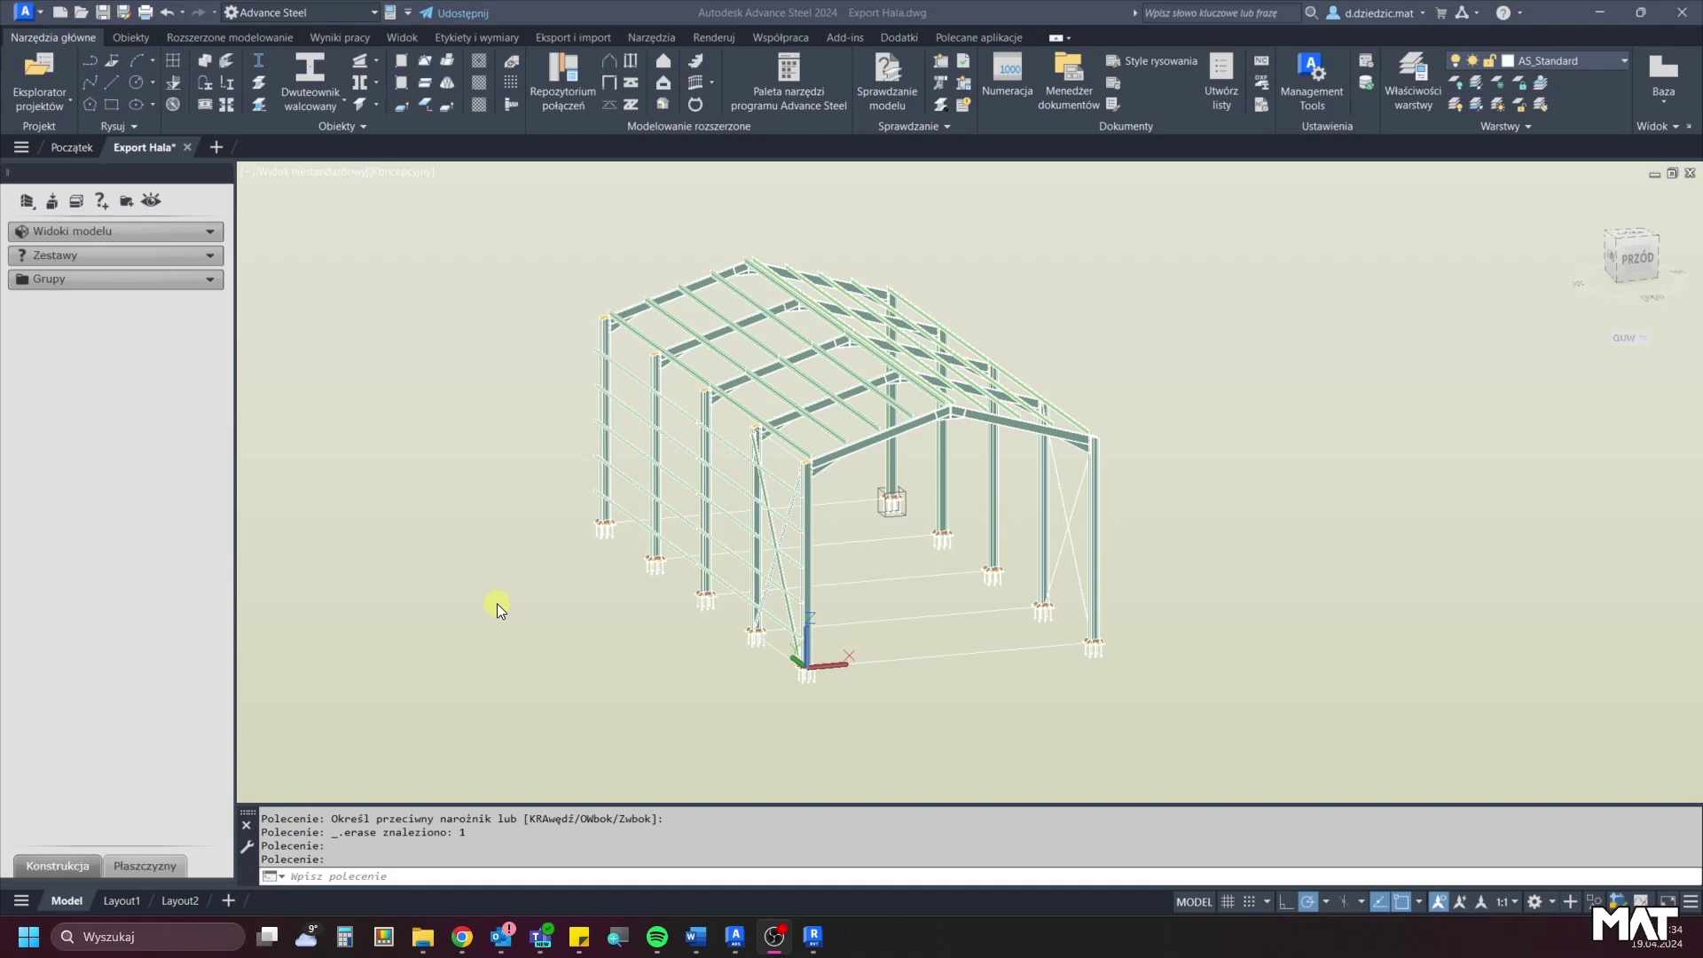
Export the edited hall model for Revit as Export Hala.smlx, overwriting the existing file.
click(577, 38)
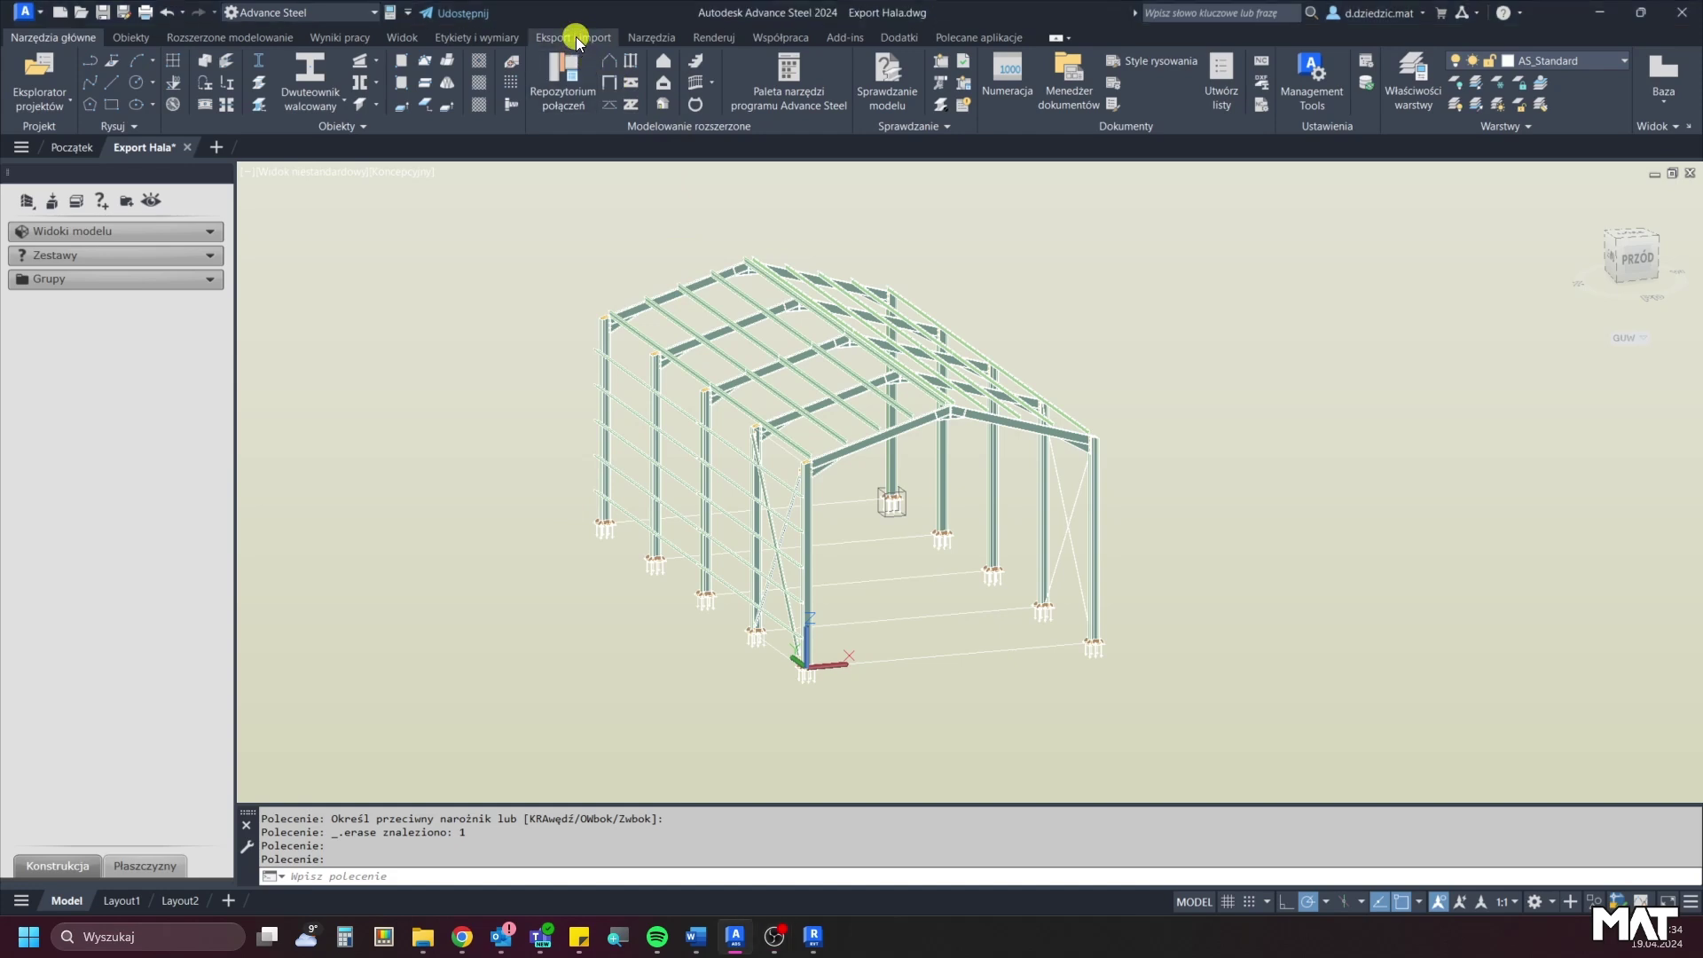
click(576, 37)
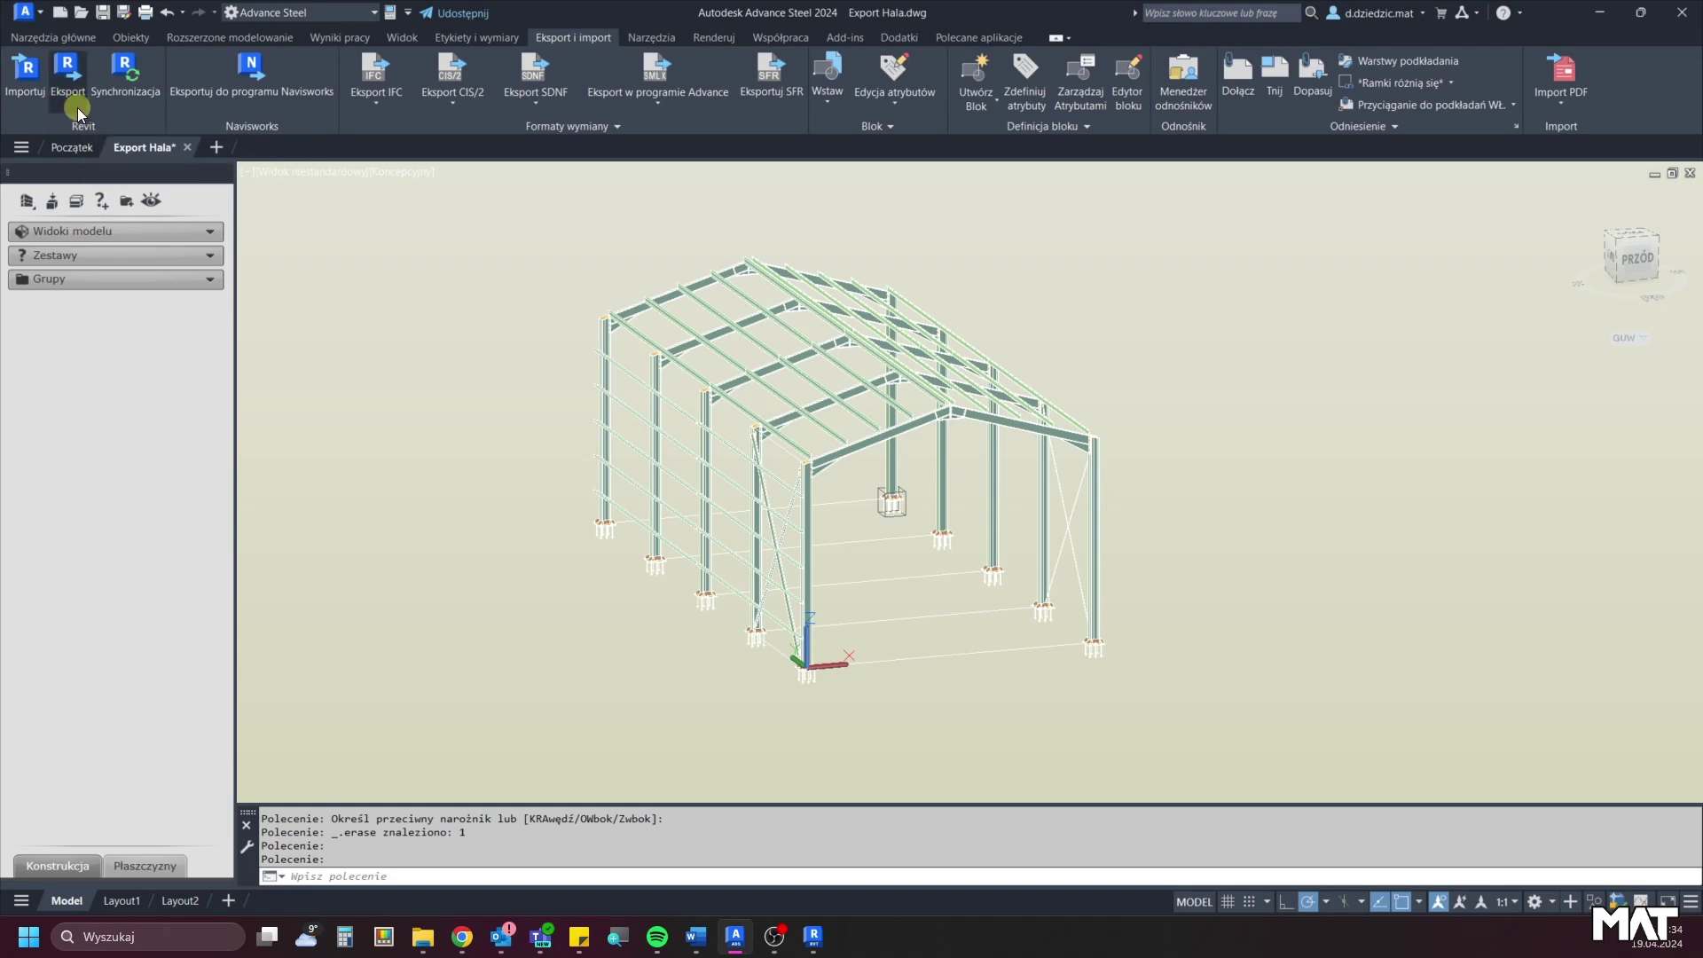
click(78, 111)
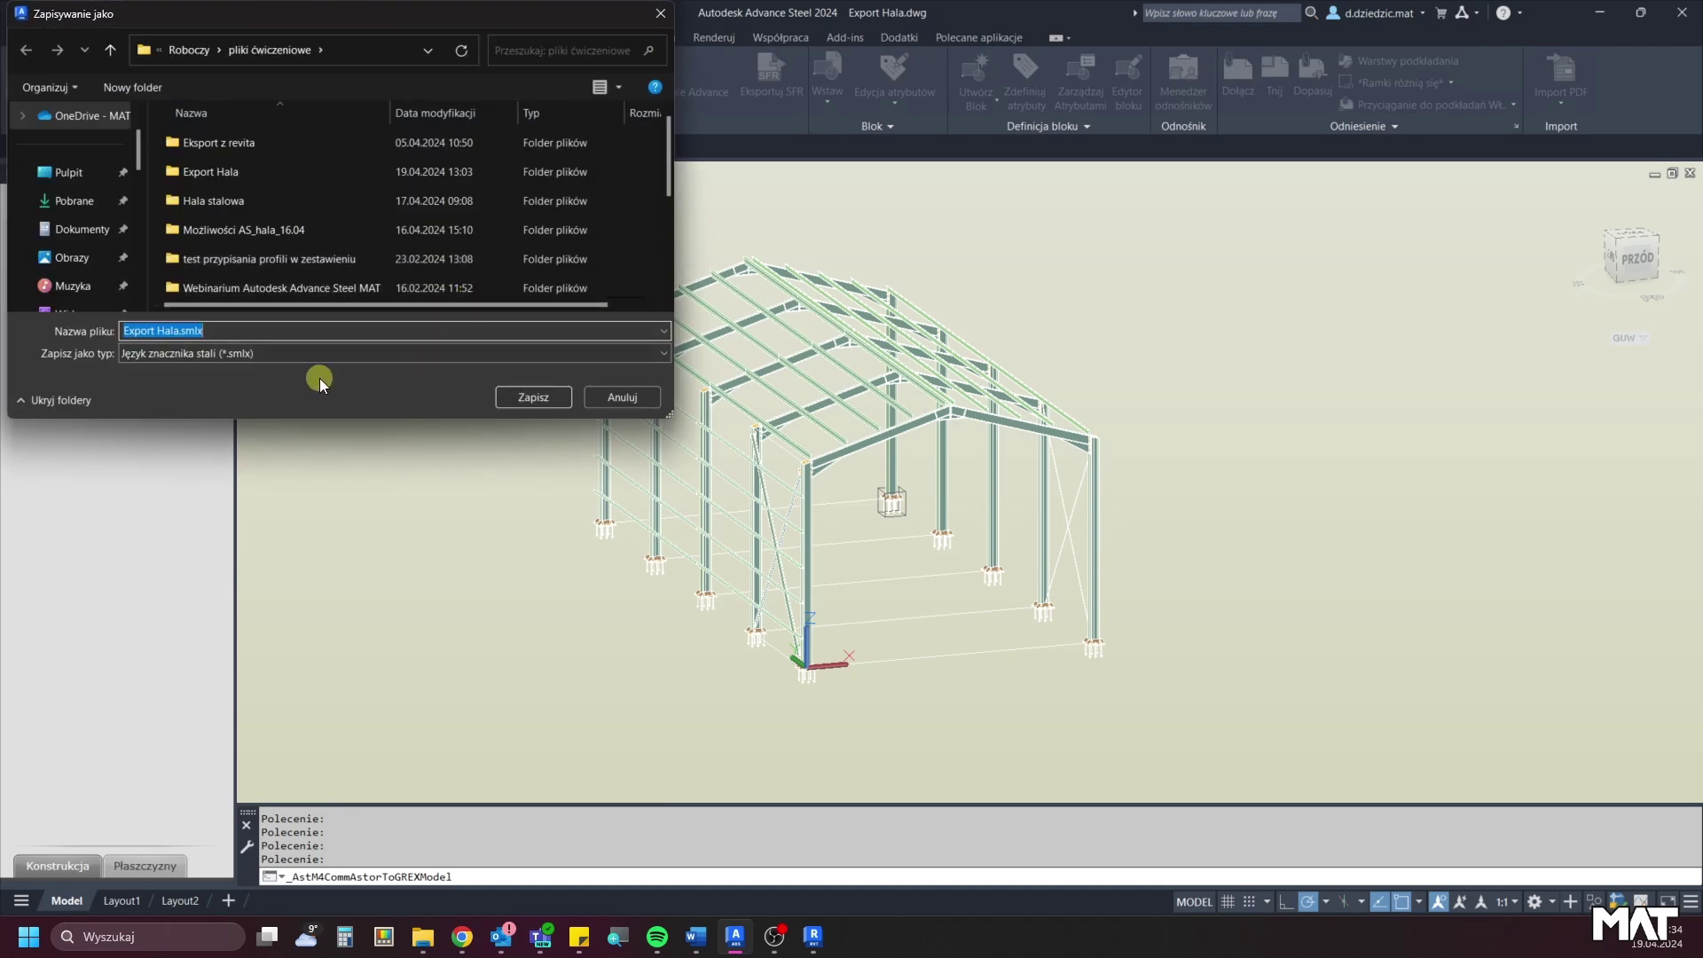
click(526, 398)
click(891, 468)
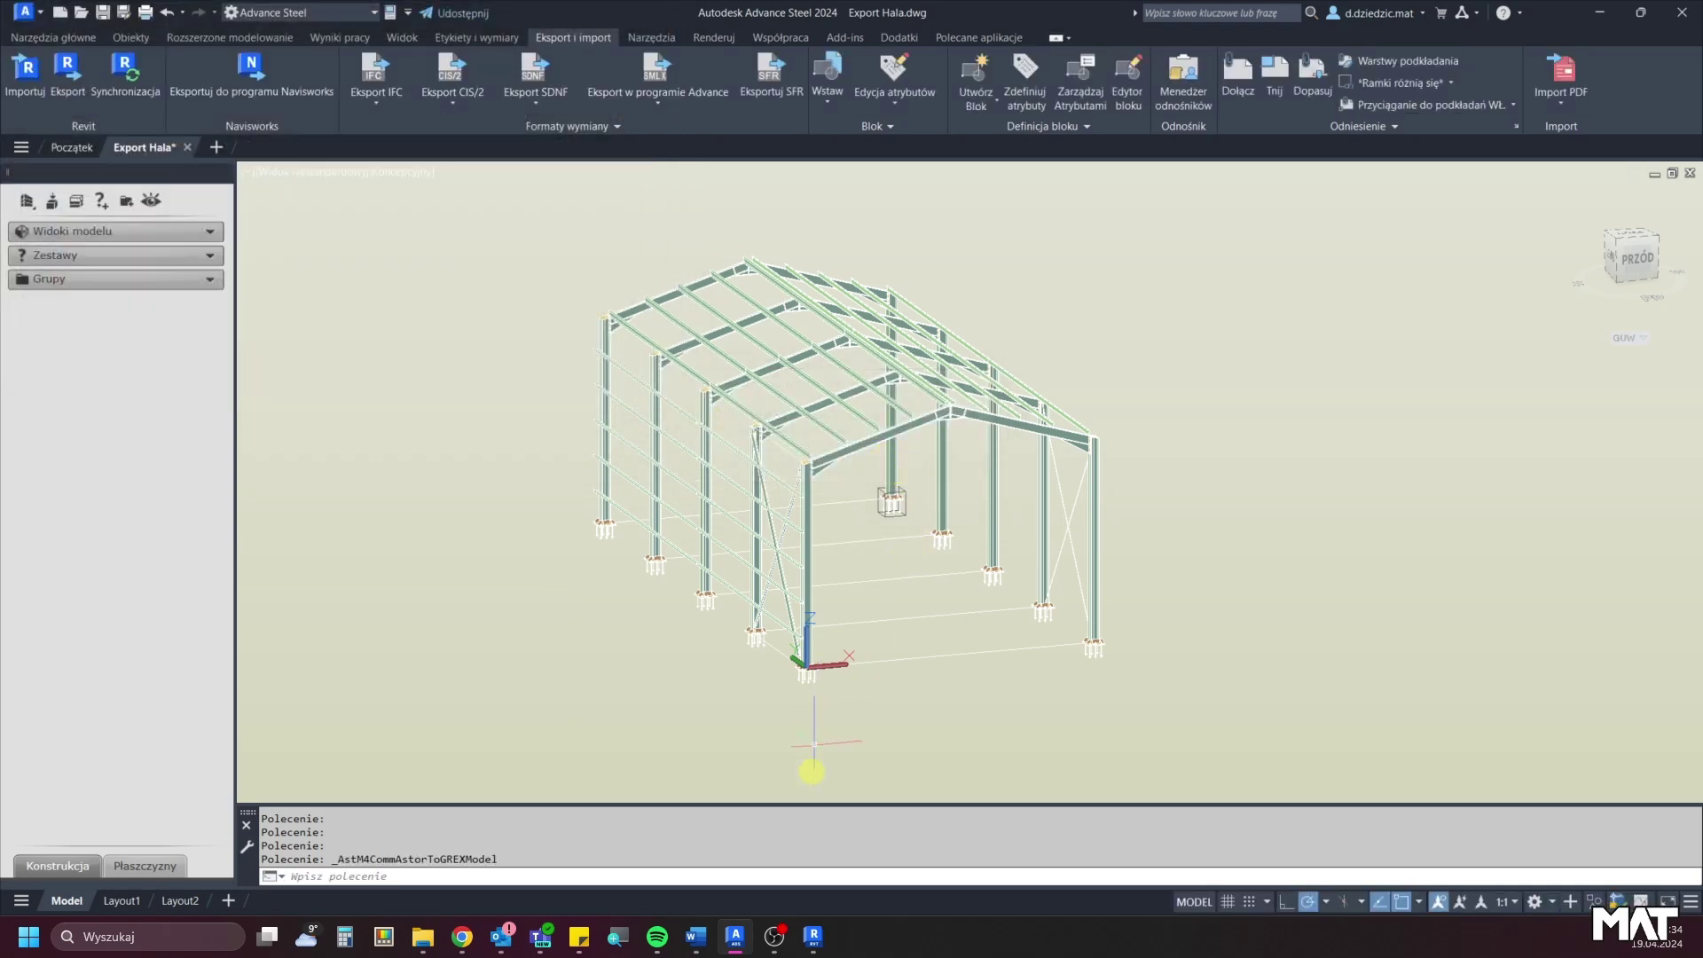
In the Import z AS Revit project, bring up the Advance Steel Extension Settings window and centre it.
click(814, 936)
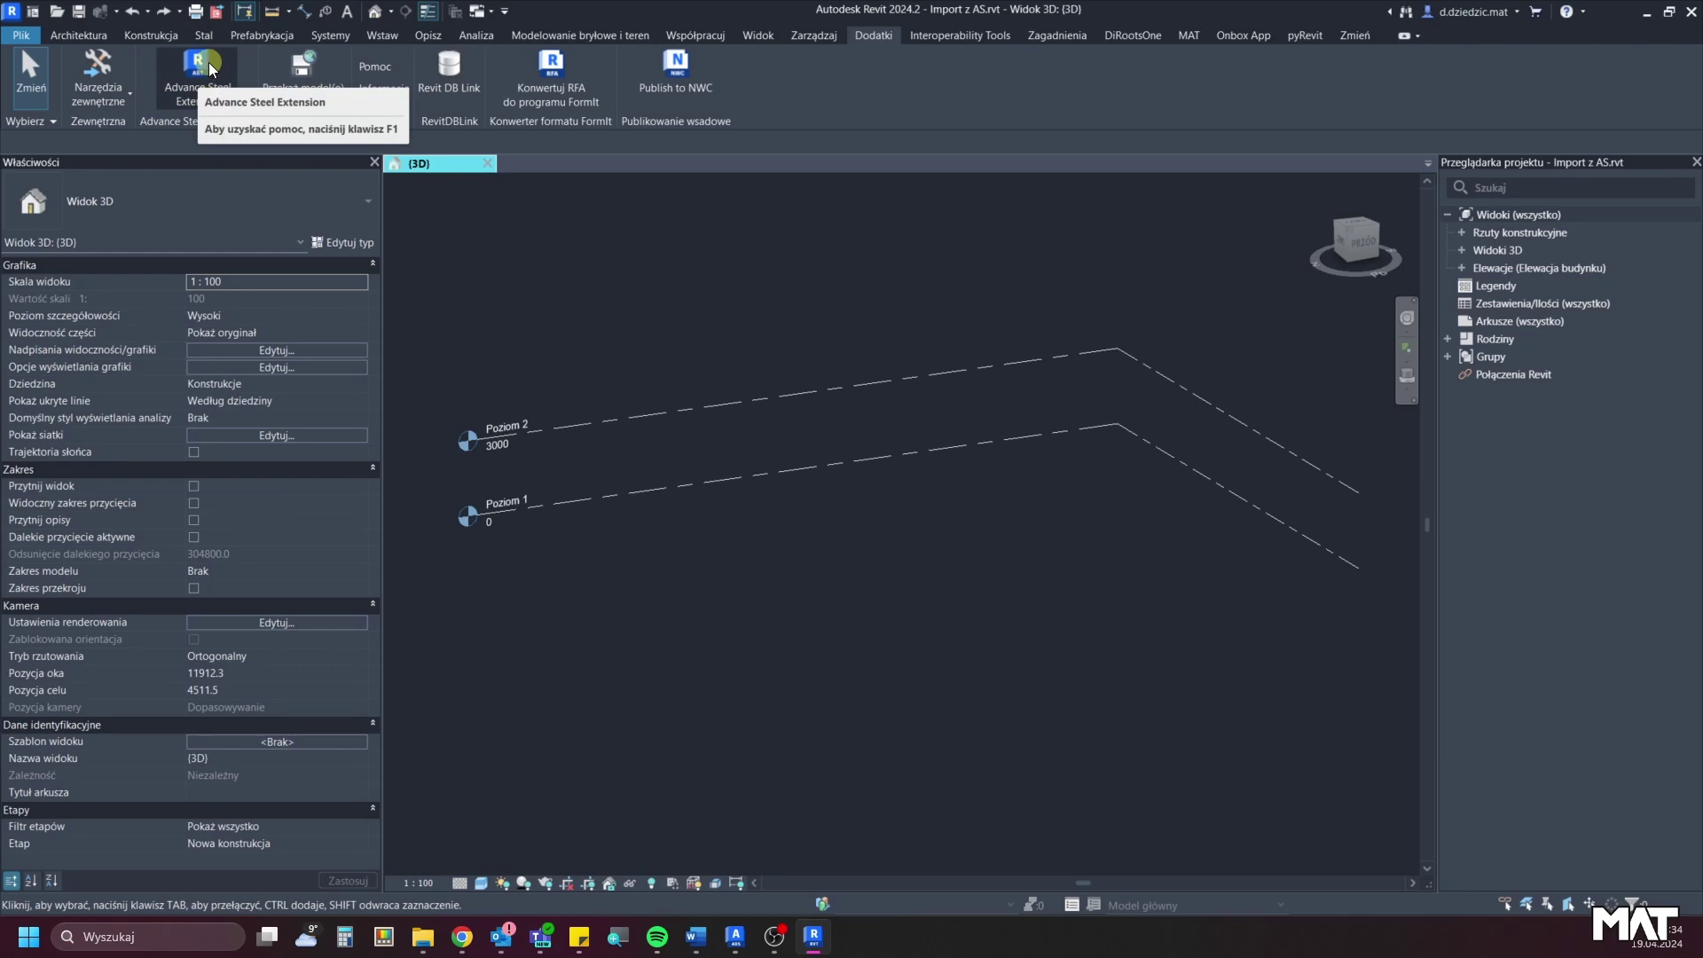
click(211, 69)
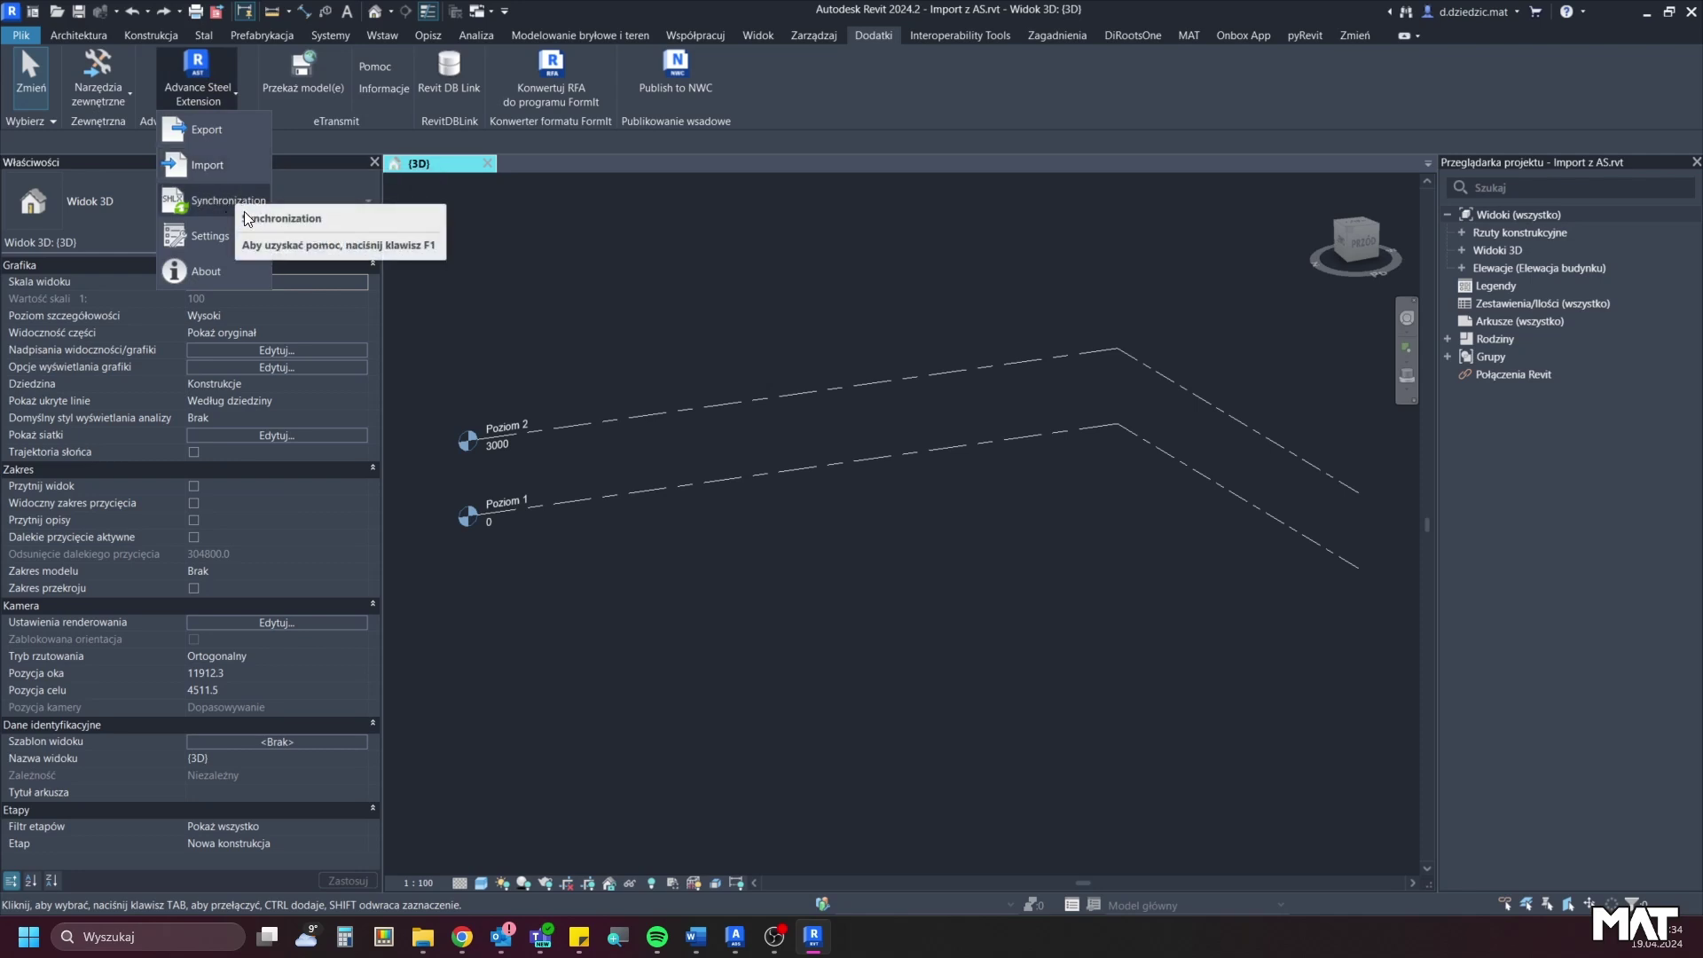
click(236, 92)
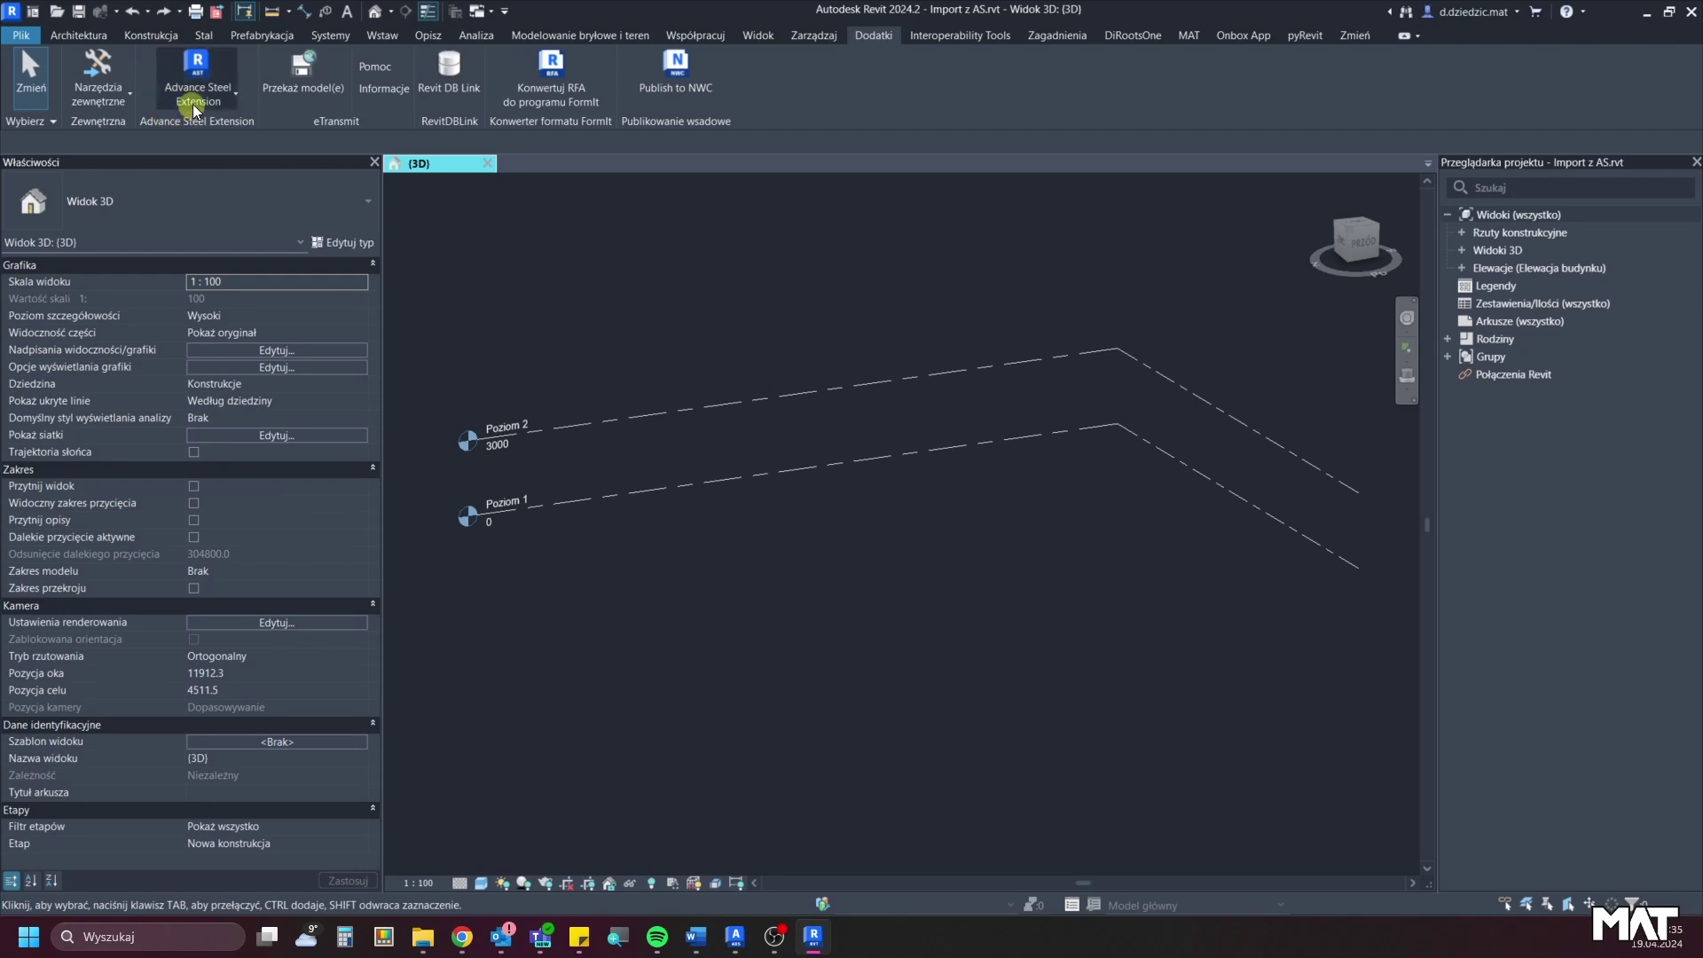
click(197, 102)
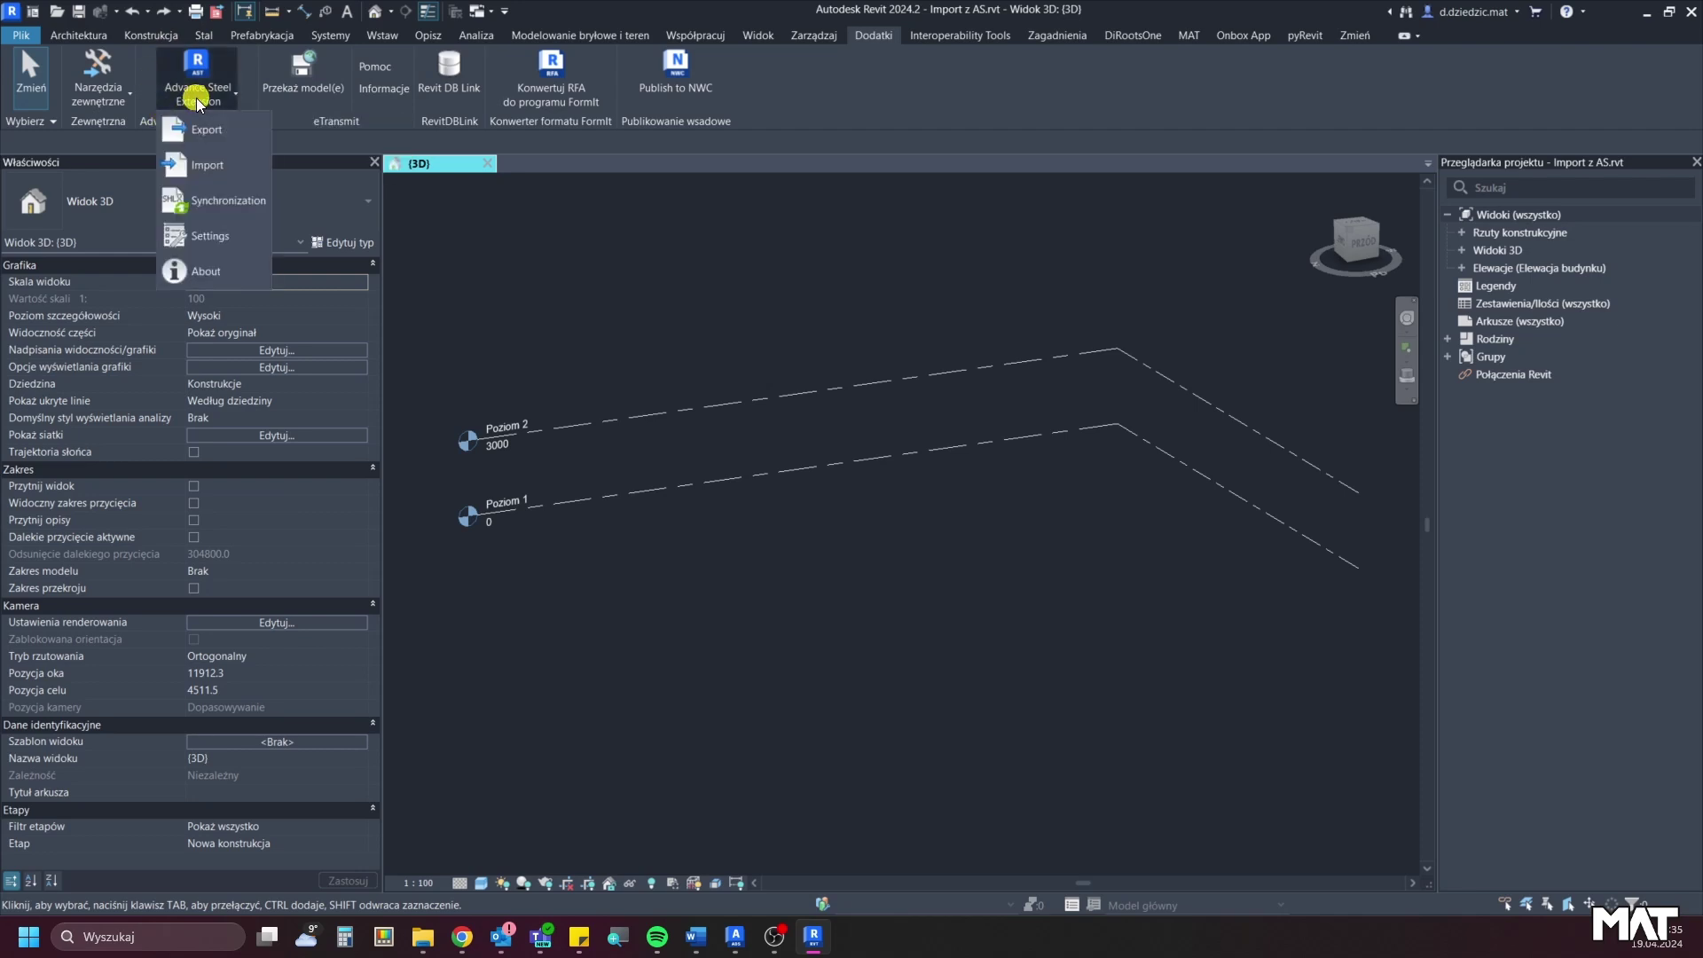
click(225, 235)
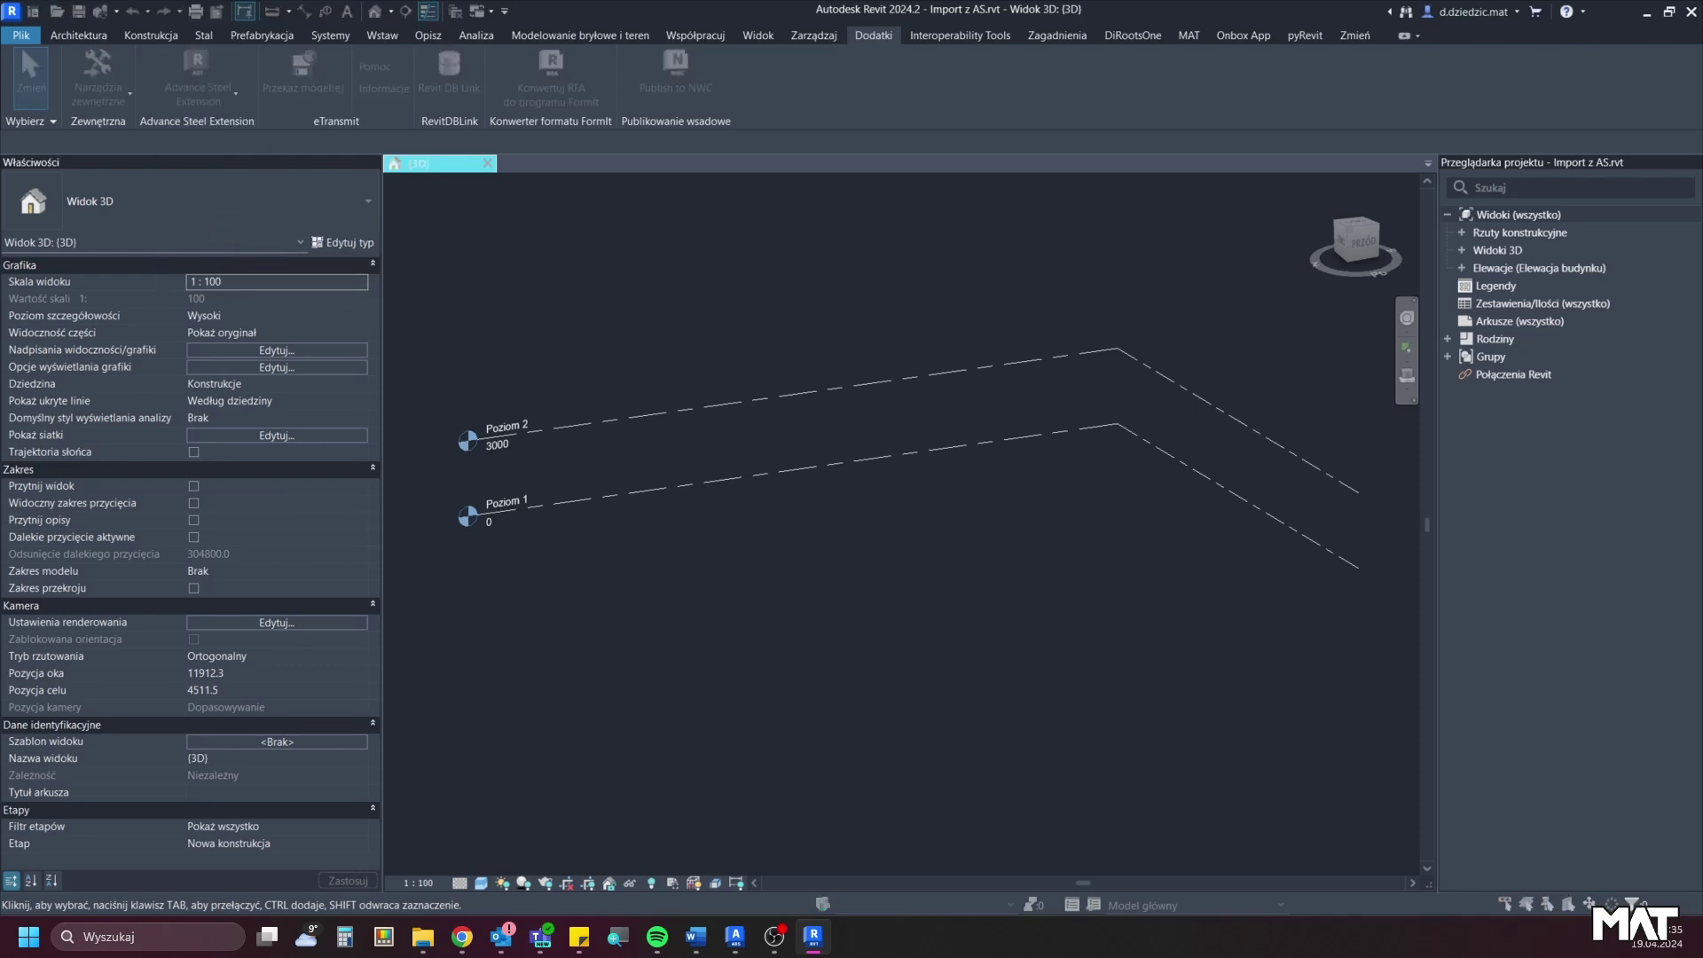
drag(0, 316, 405, 316)
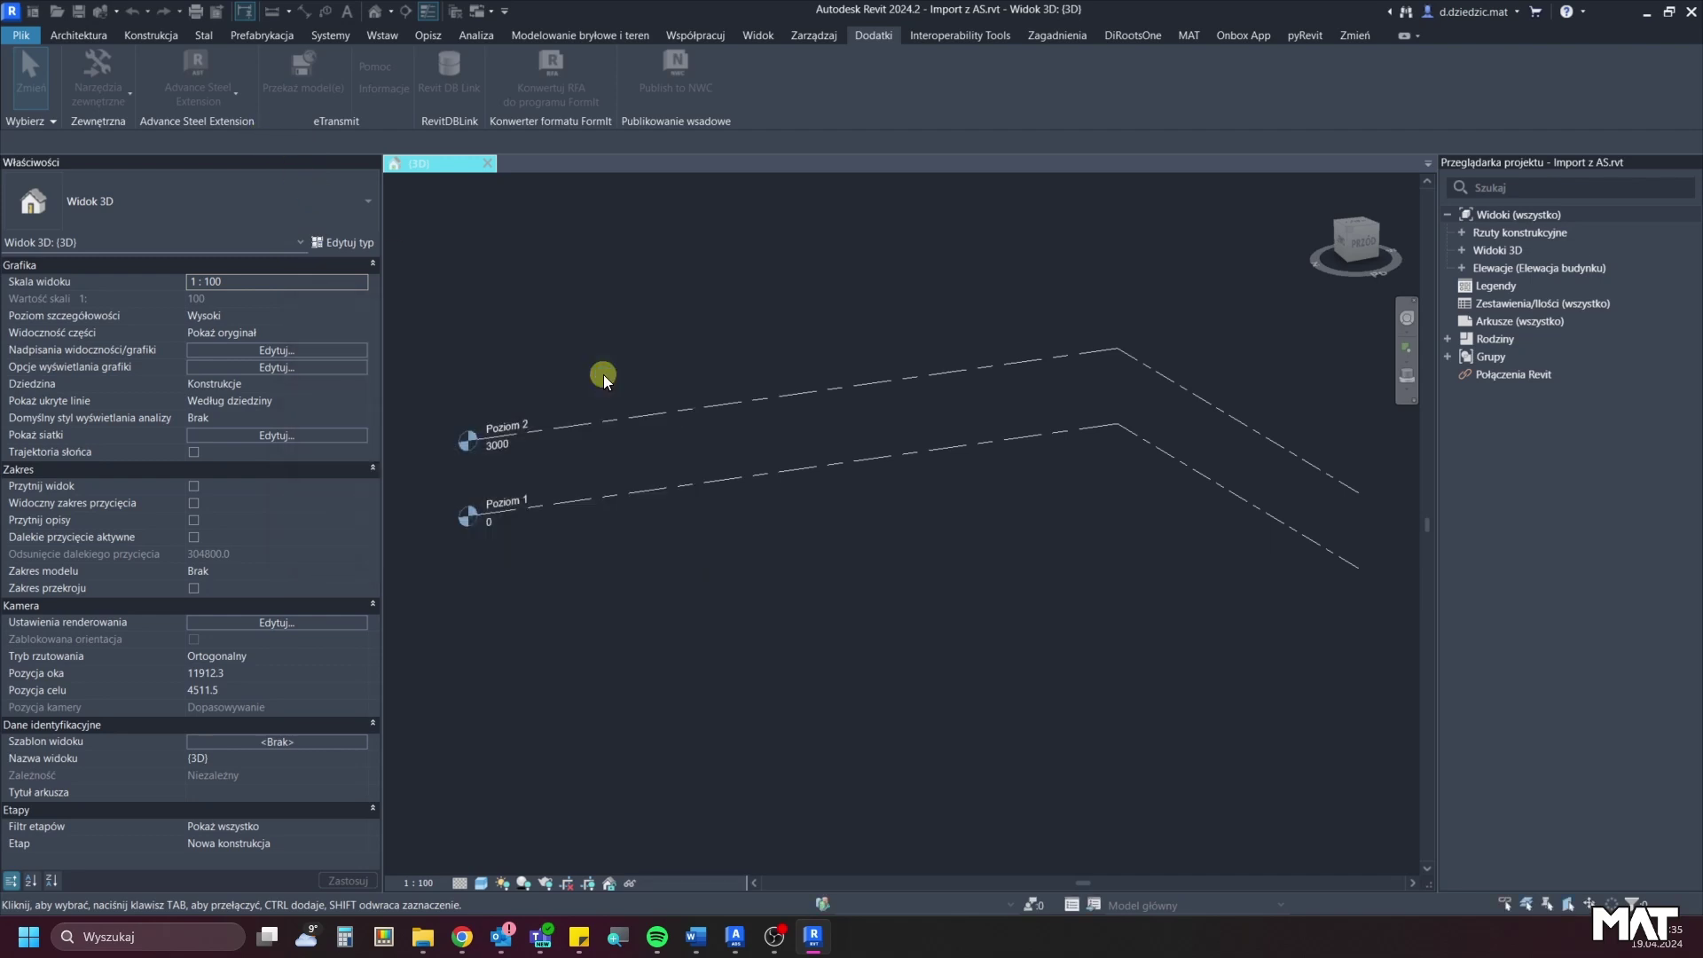
click(224, 101)
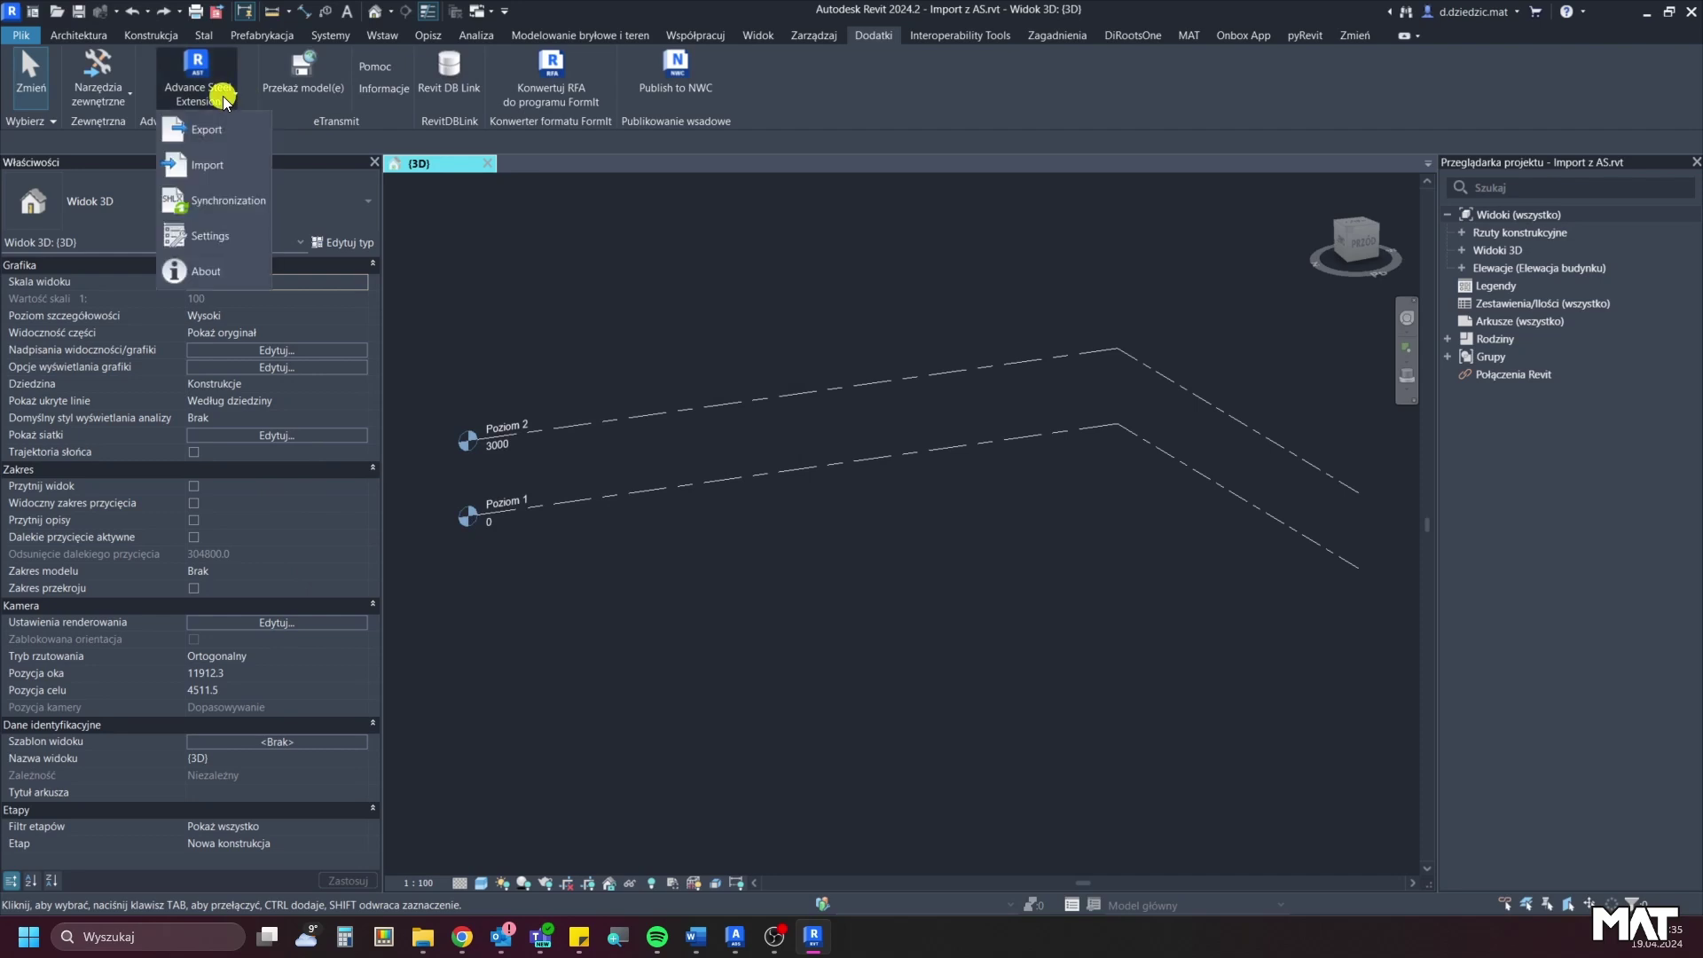
click(226, 163)
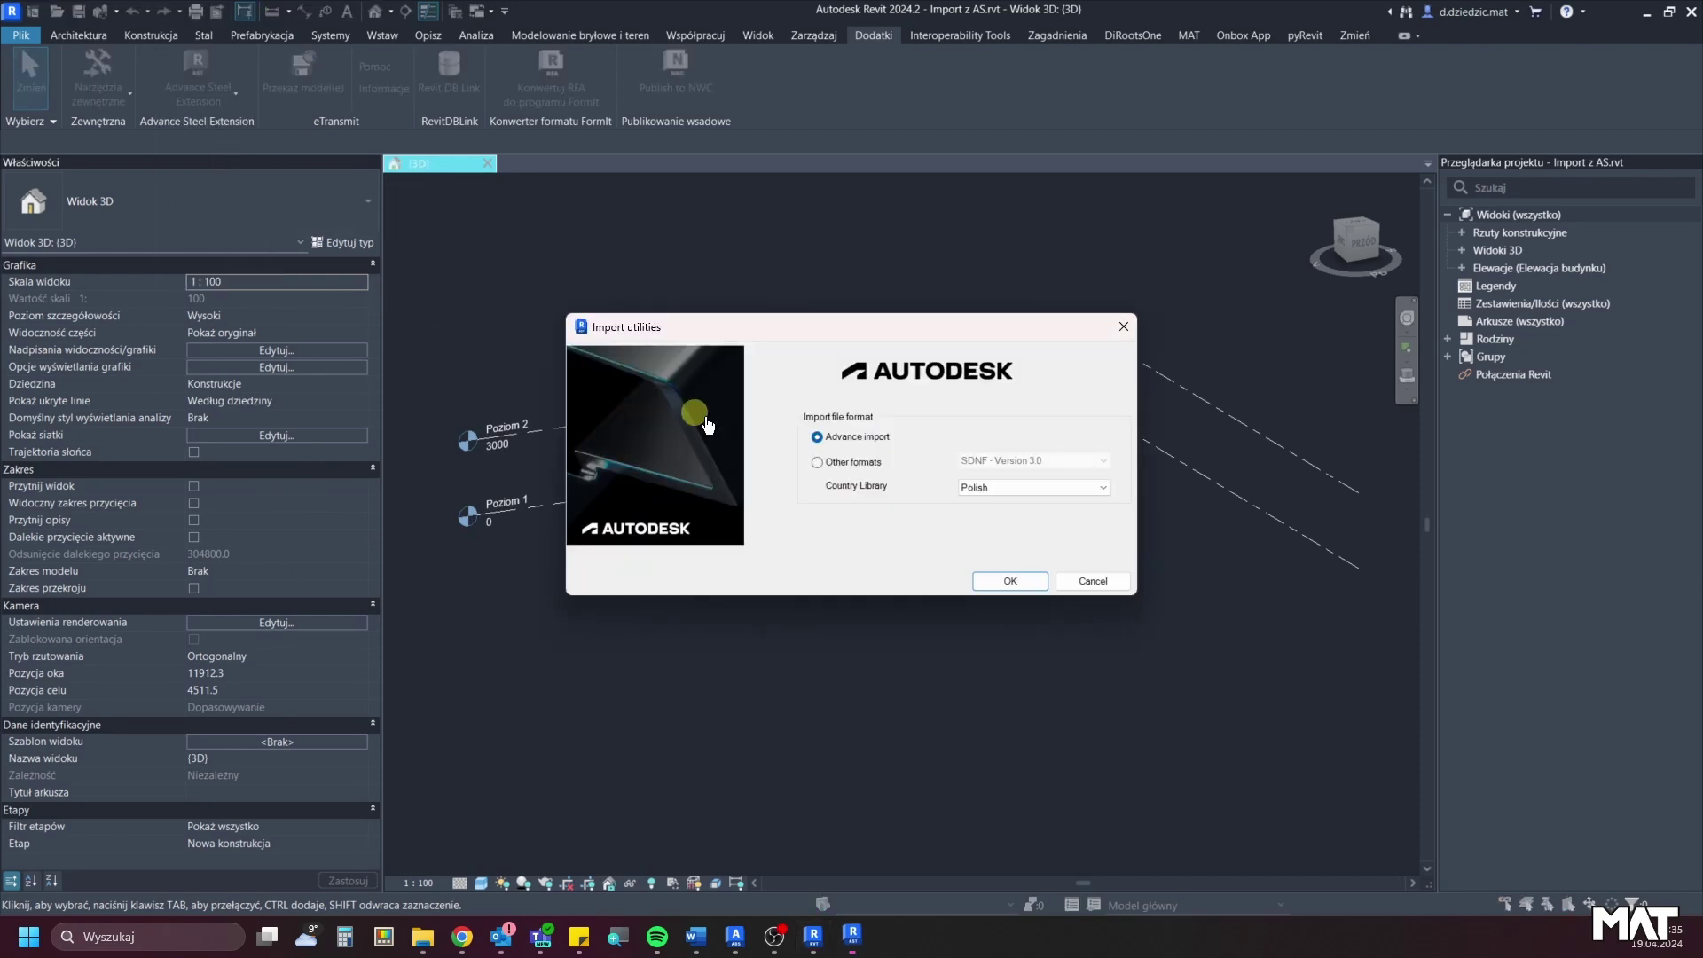
click(1003, 581)
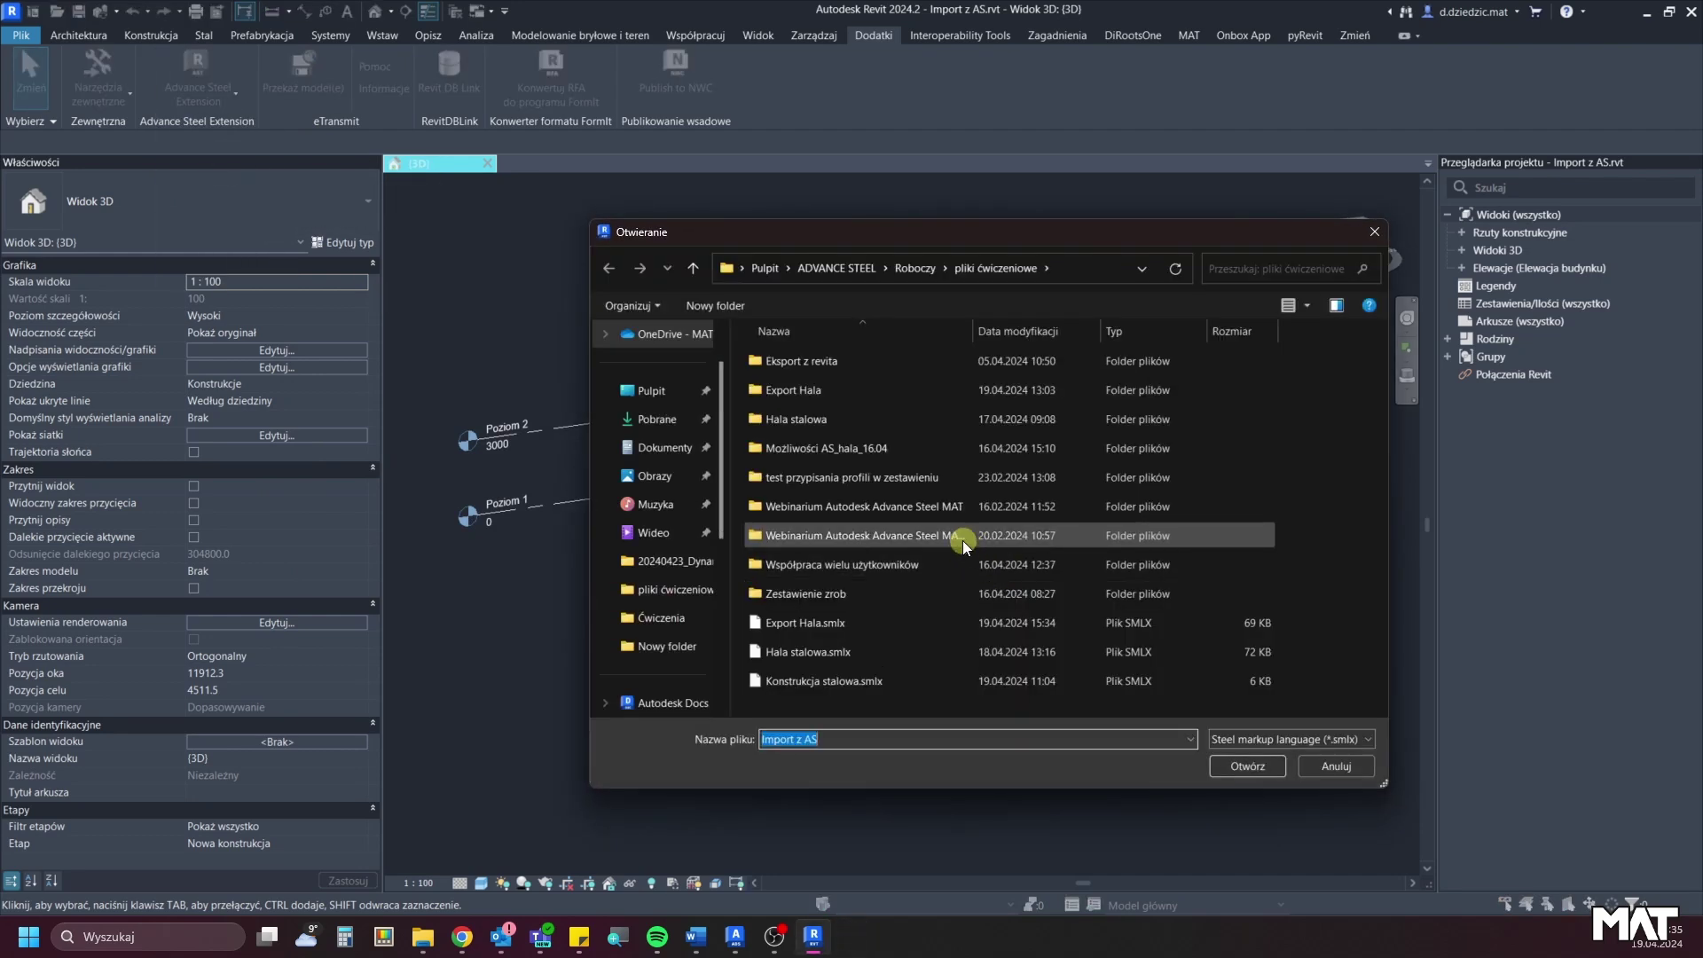
click(870, 620)
click(1226, 766)
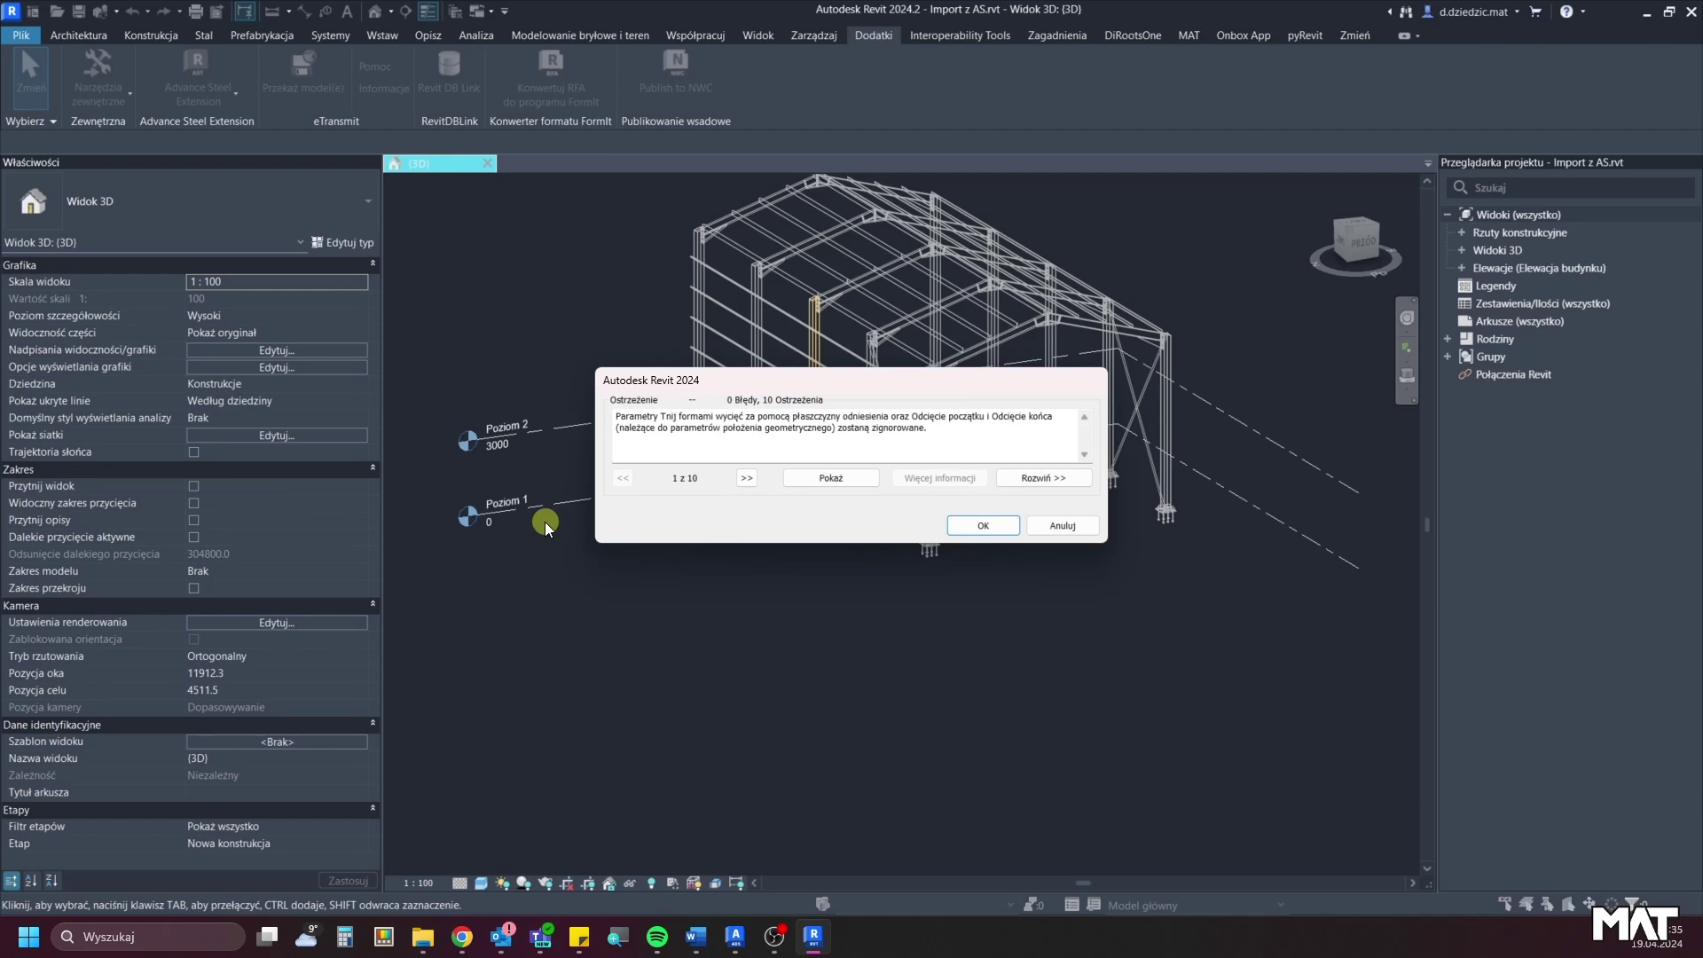
click(1060, 526)
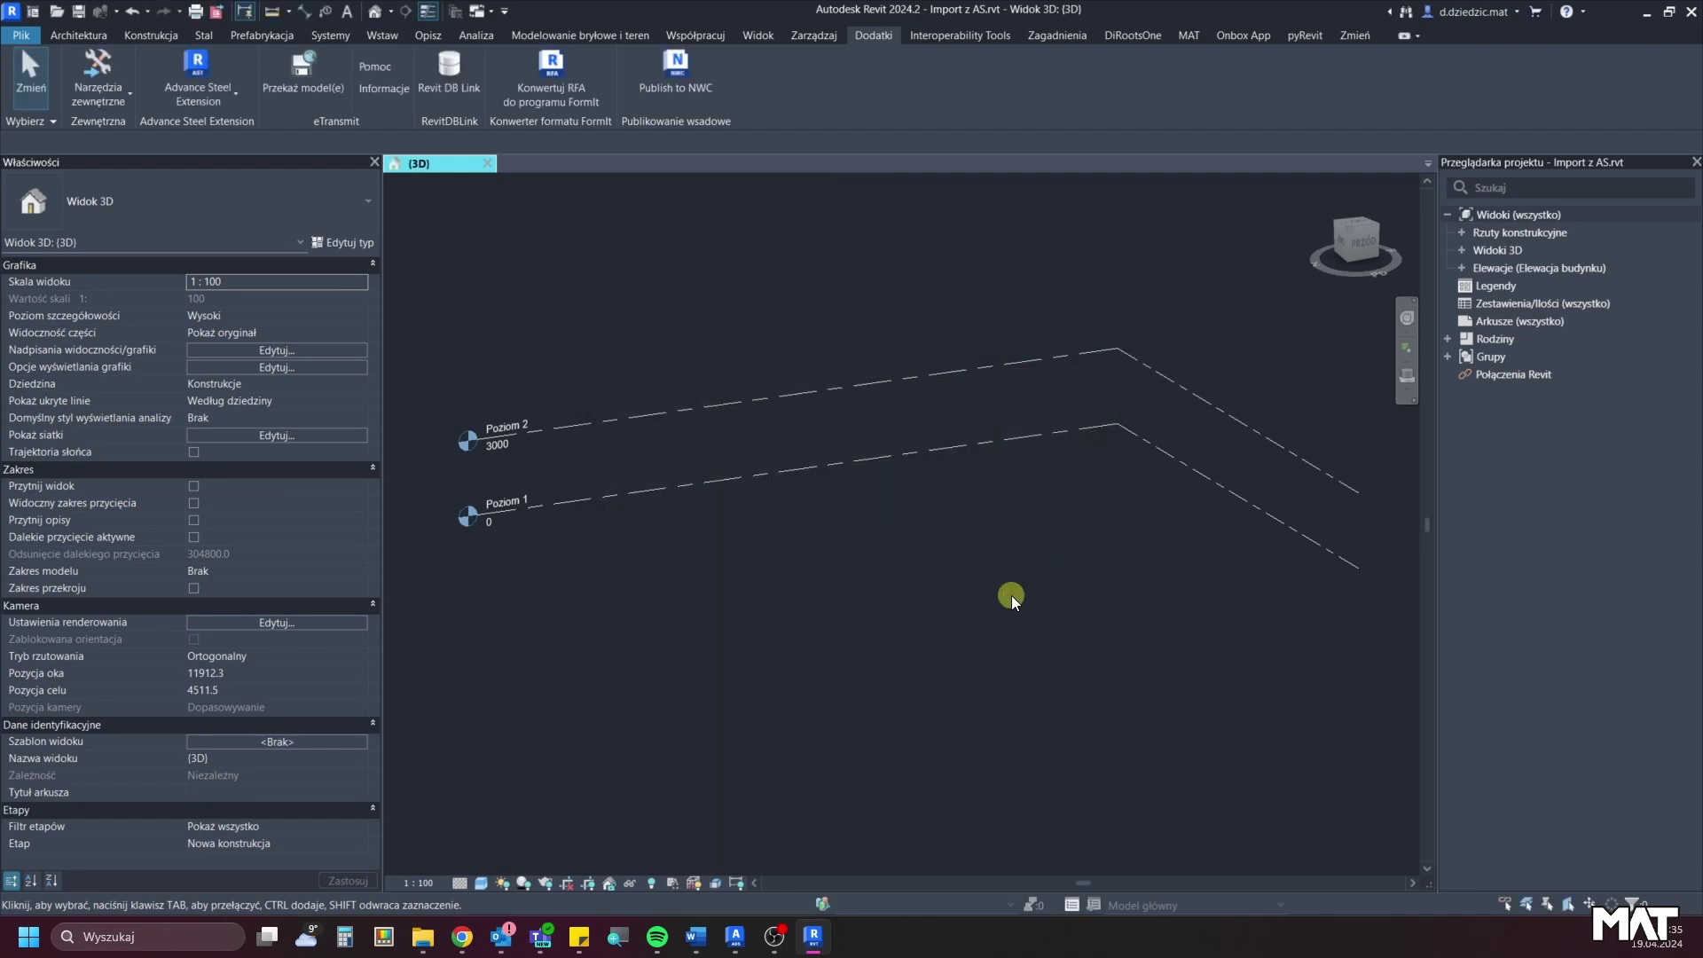
Import Export Hala.smlx through the Advance Steel Extension and accept the warnings.
click(238, 94)
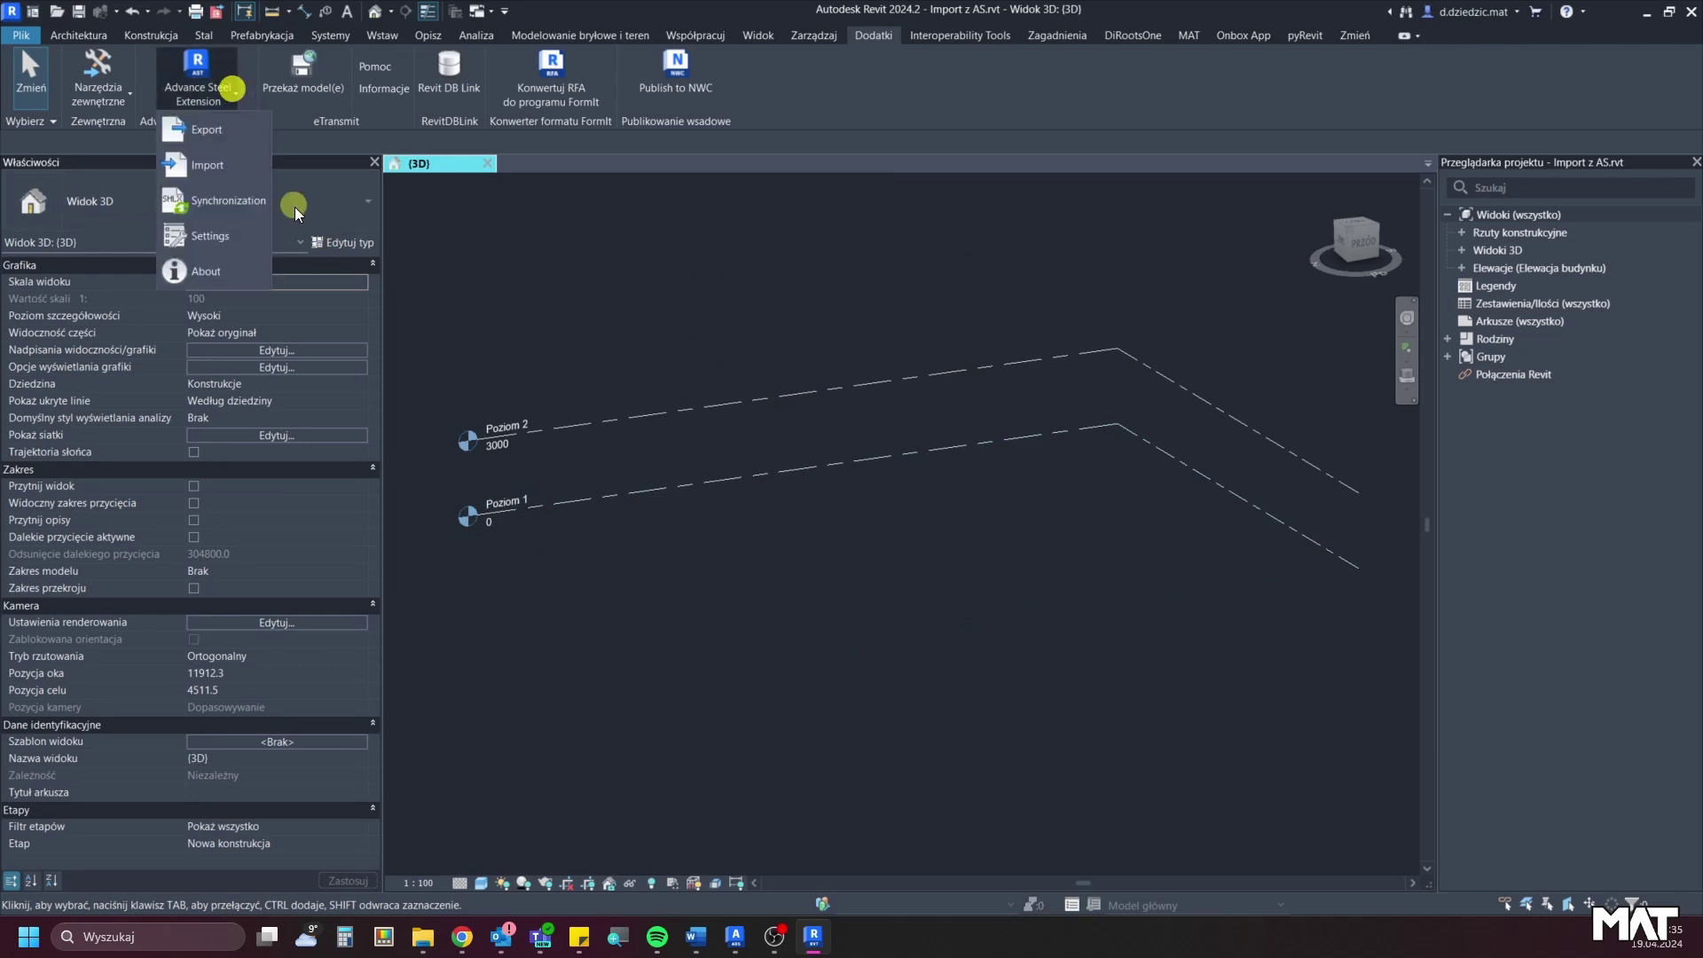
click(231, 167)
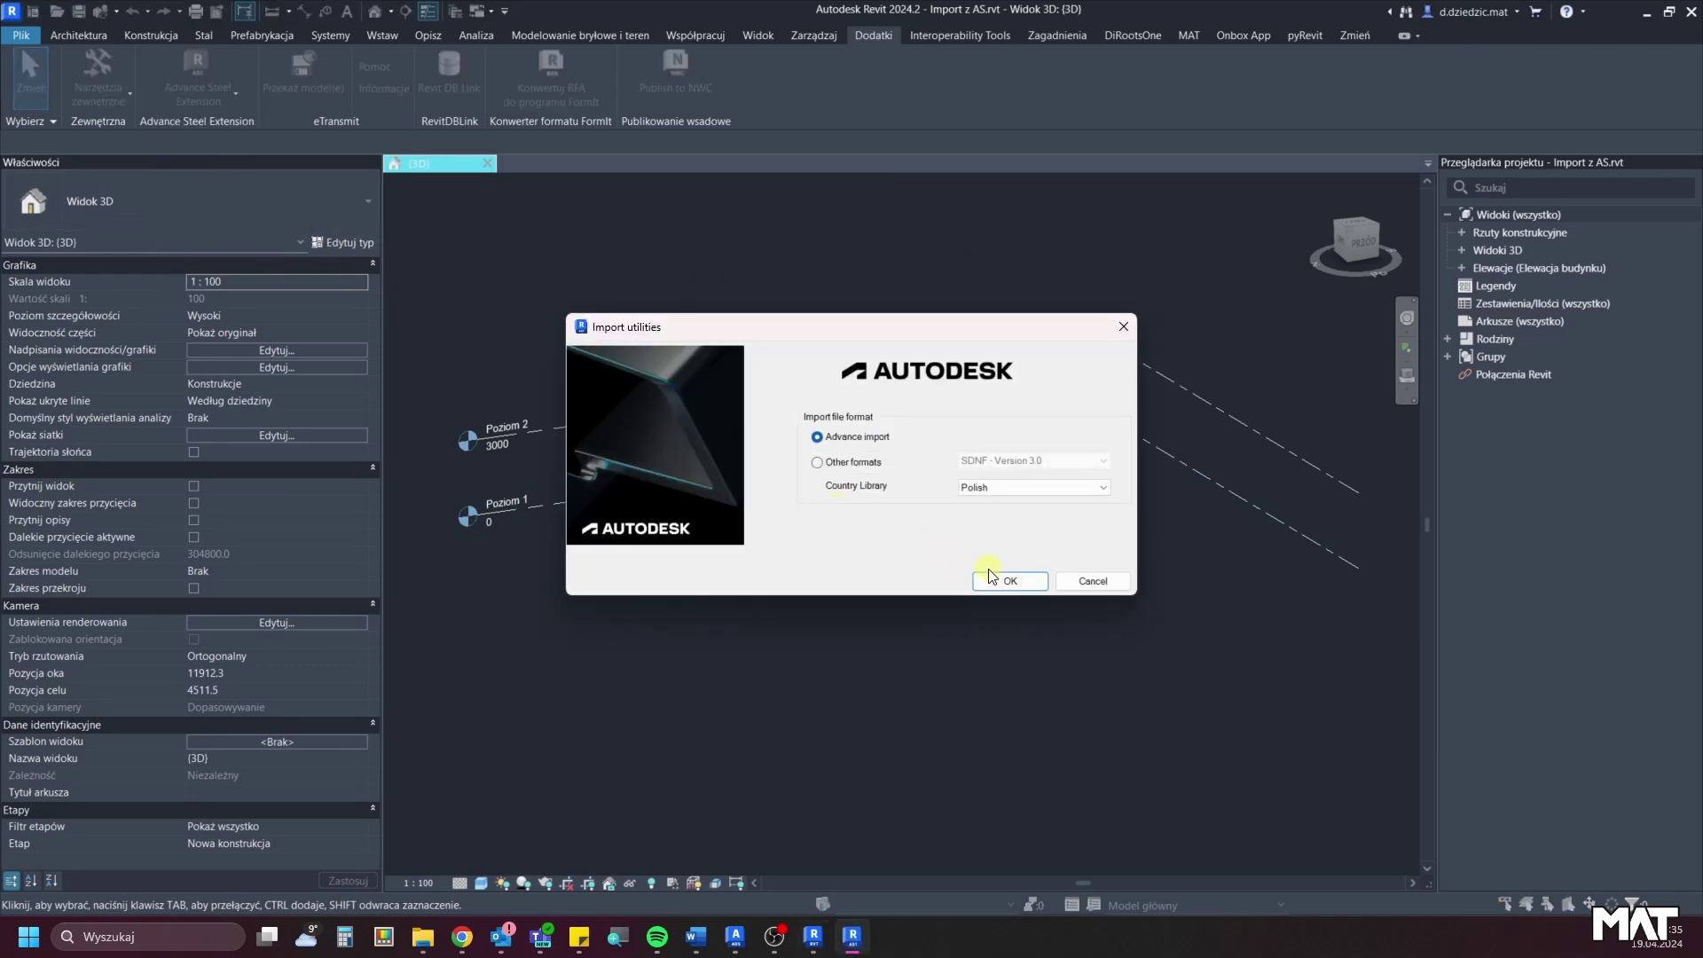
click(1004, 583)
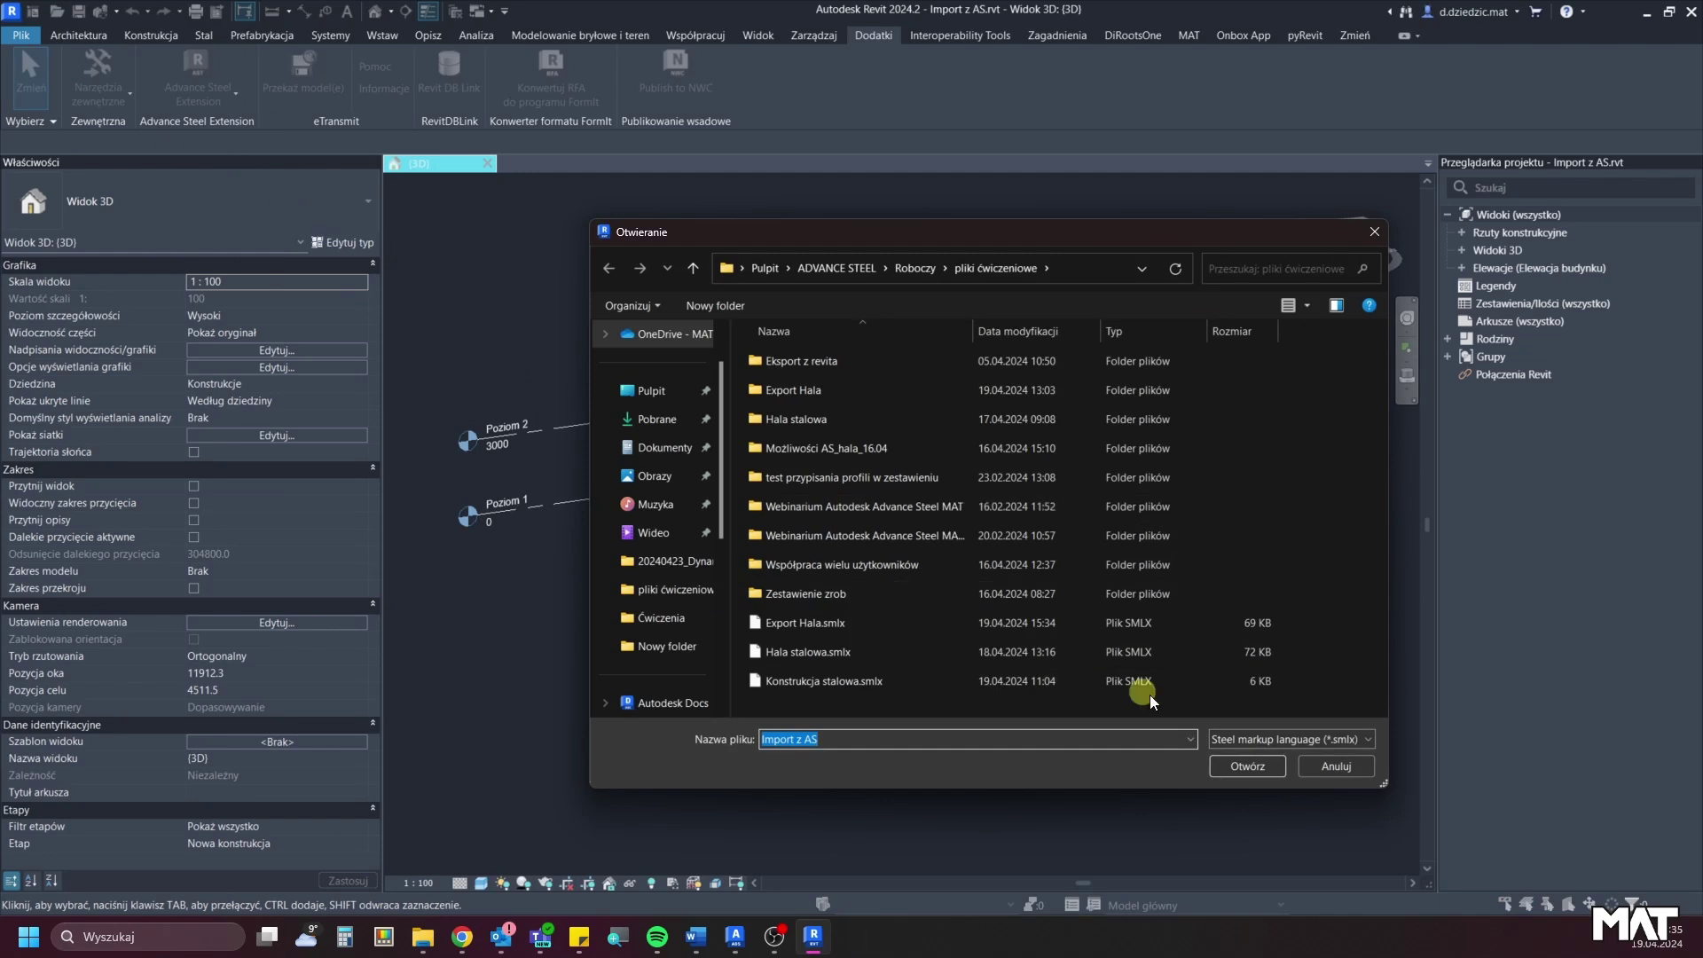
click(880, 626)
click(1274, 766)
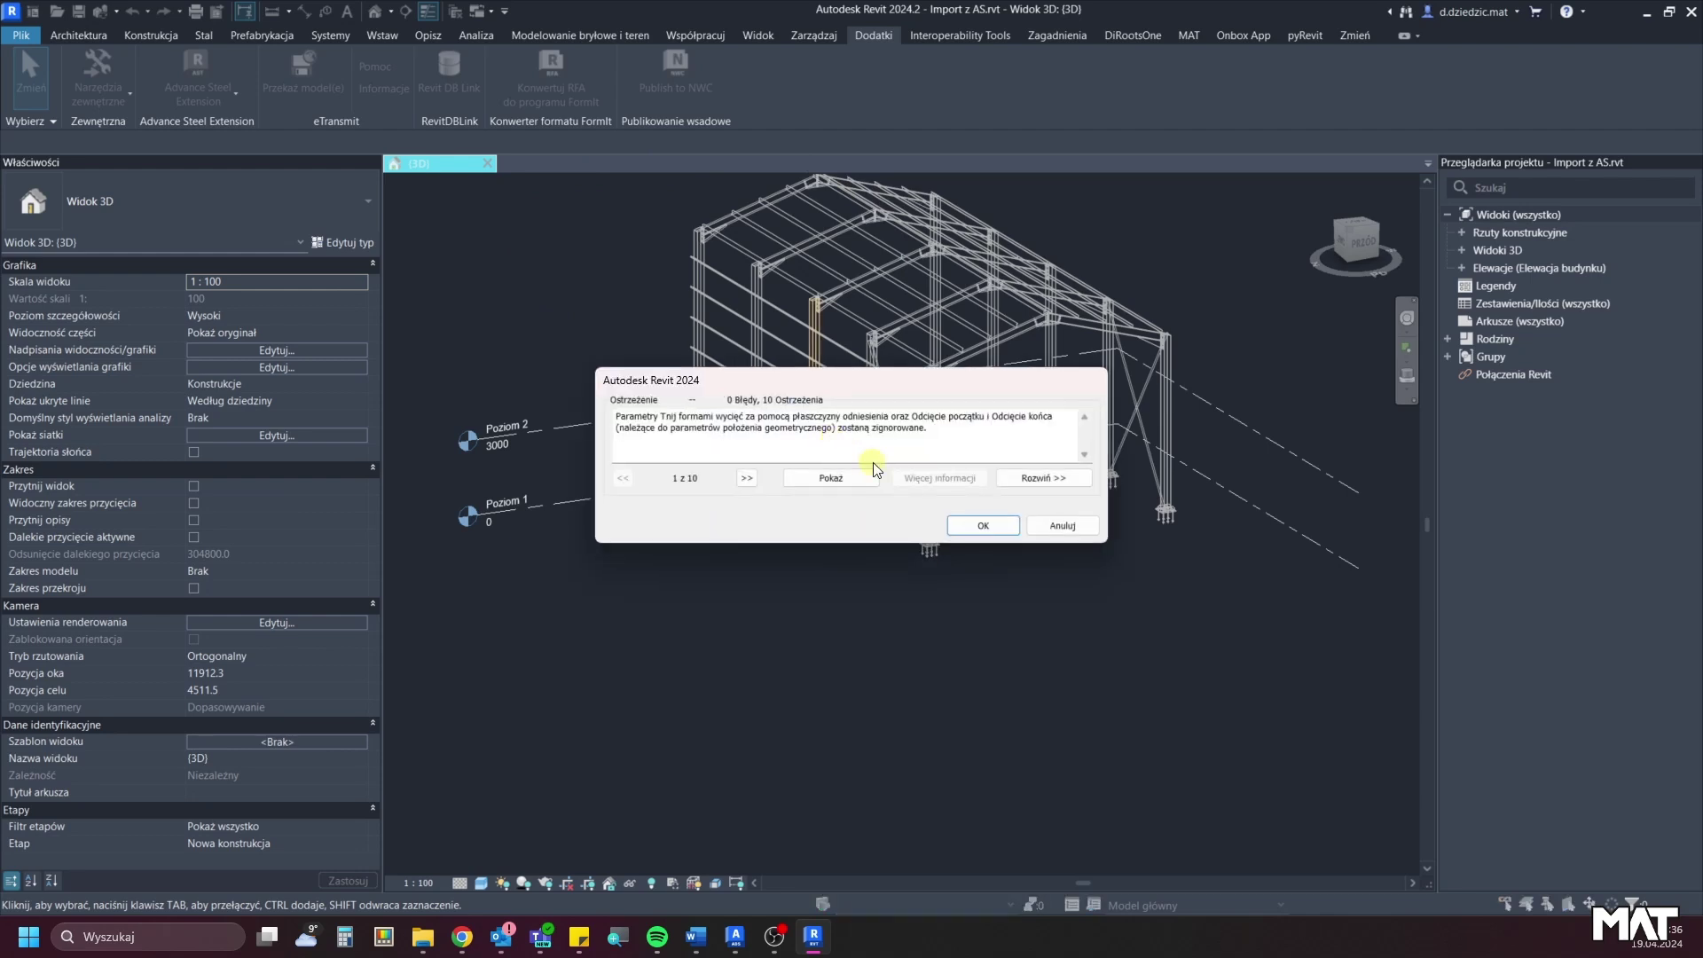
click(987, 529)
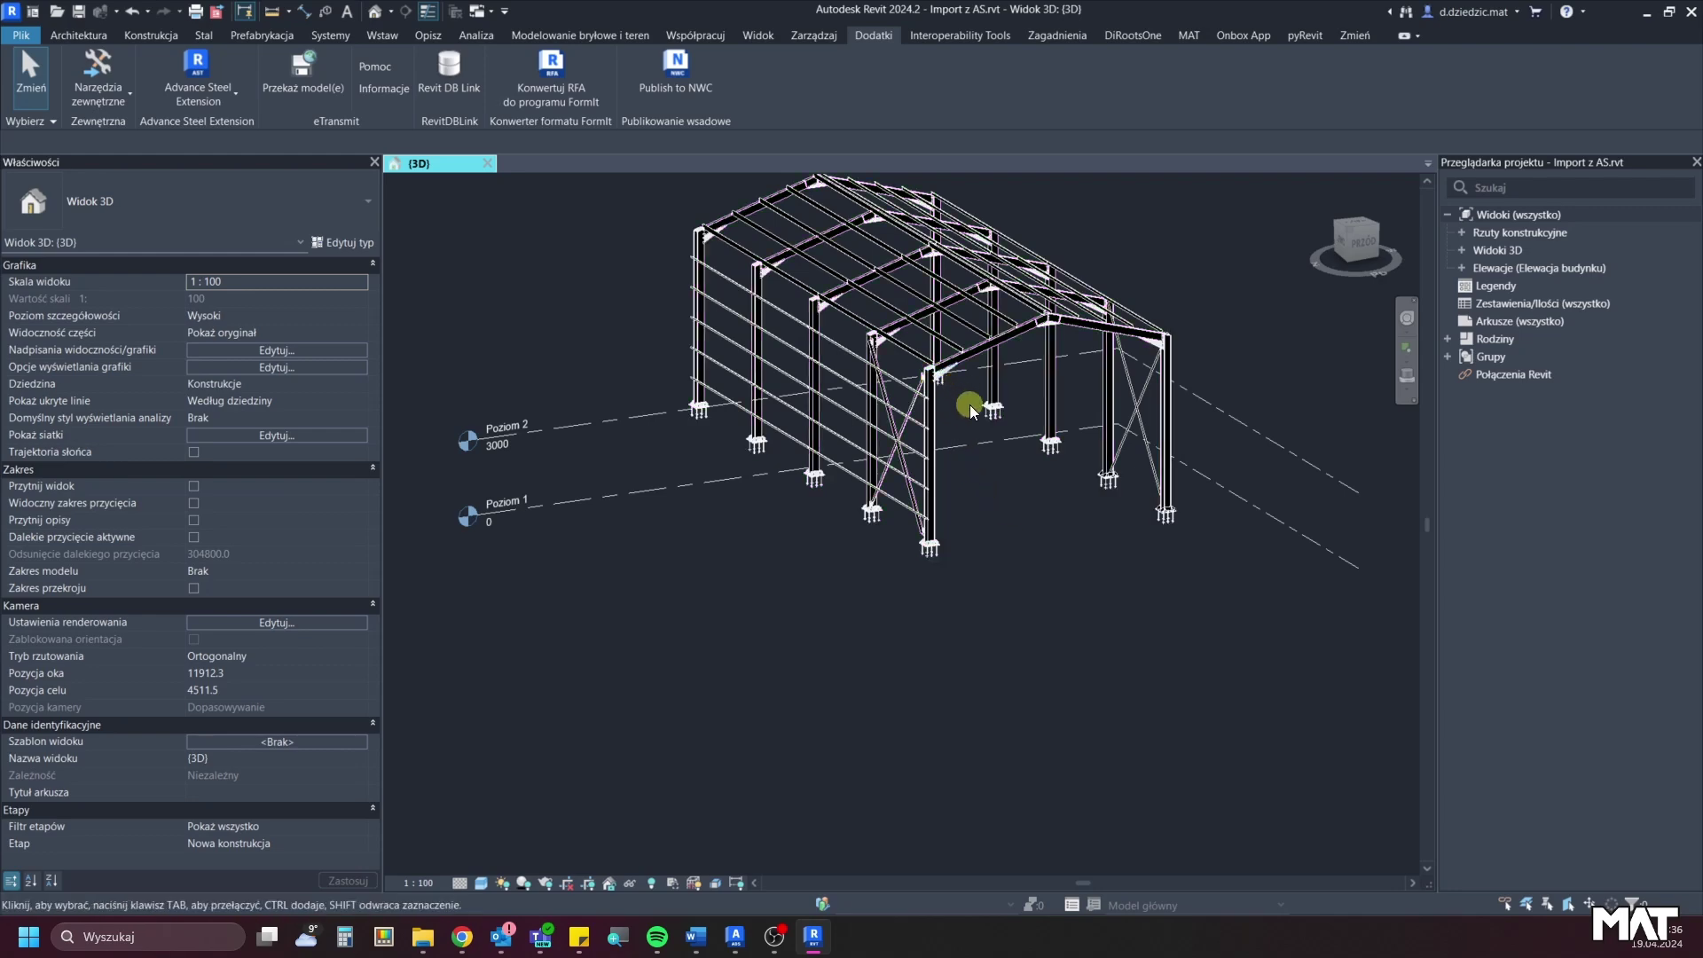
middle_drag(953, 475, 958, 550)
scroll(958, 550, up, 3)
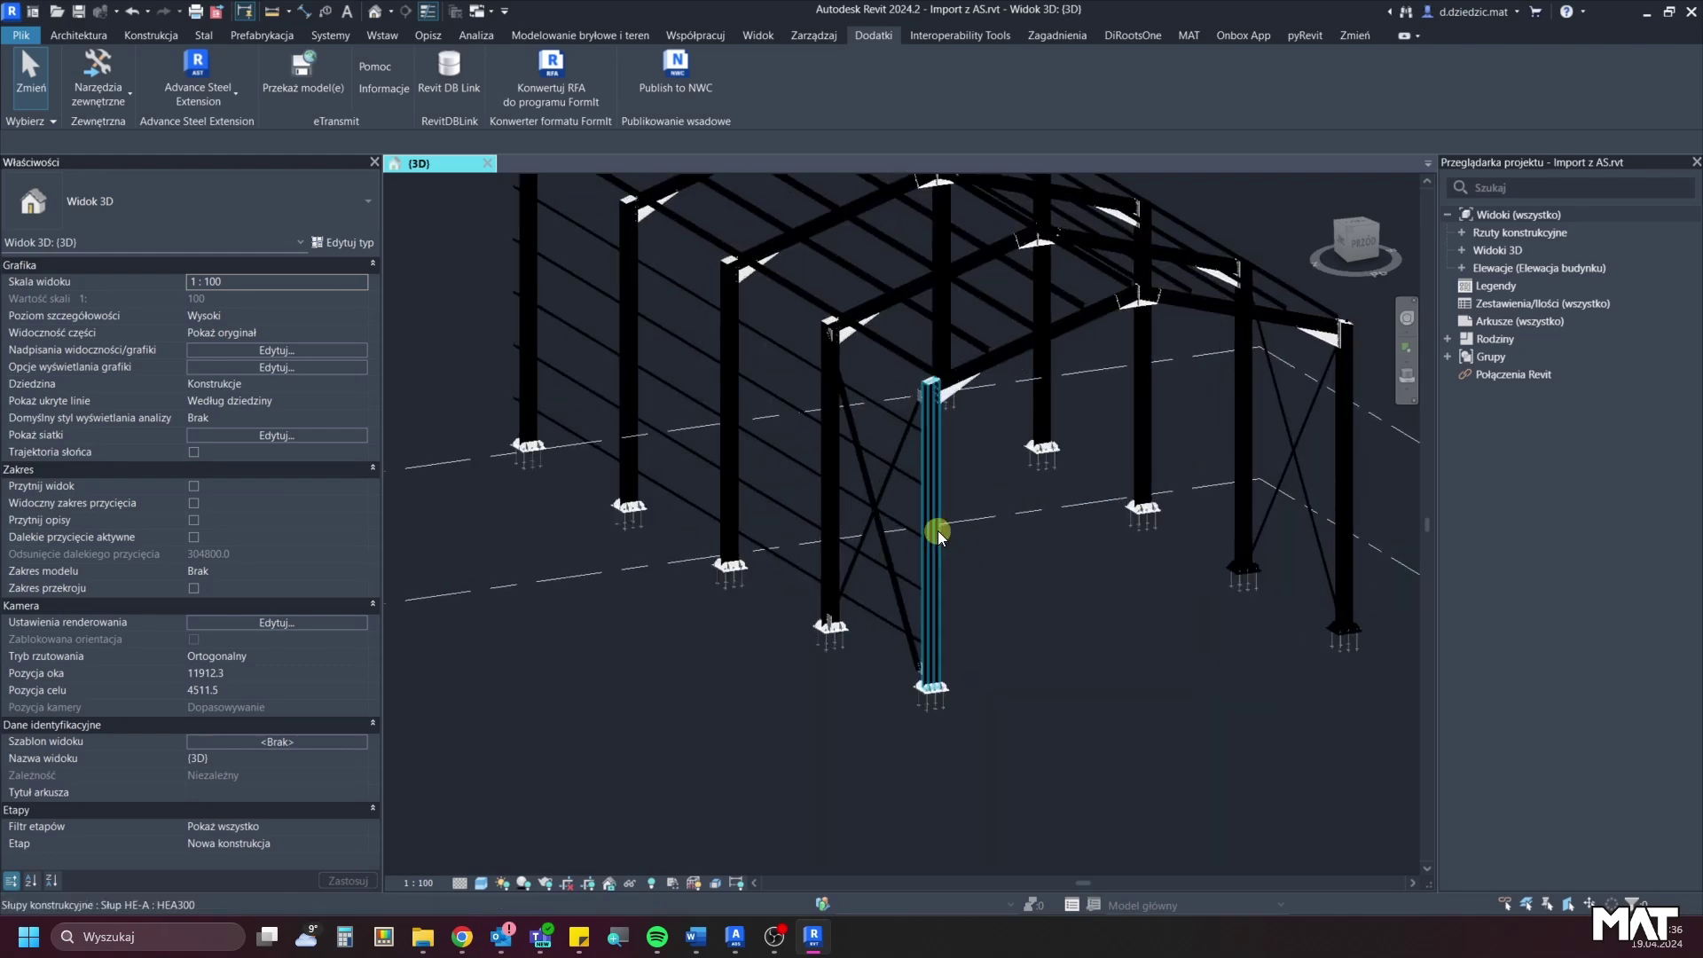
scroll(1038, 529, down, 1)
scroll(1110, 571, down, 1)
scroll(1141, 684, down, 1)
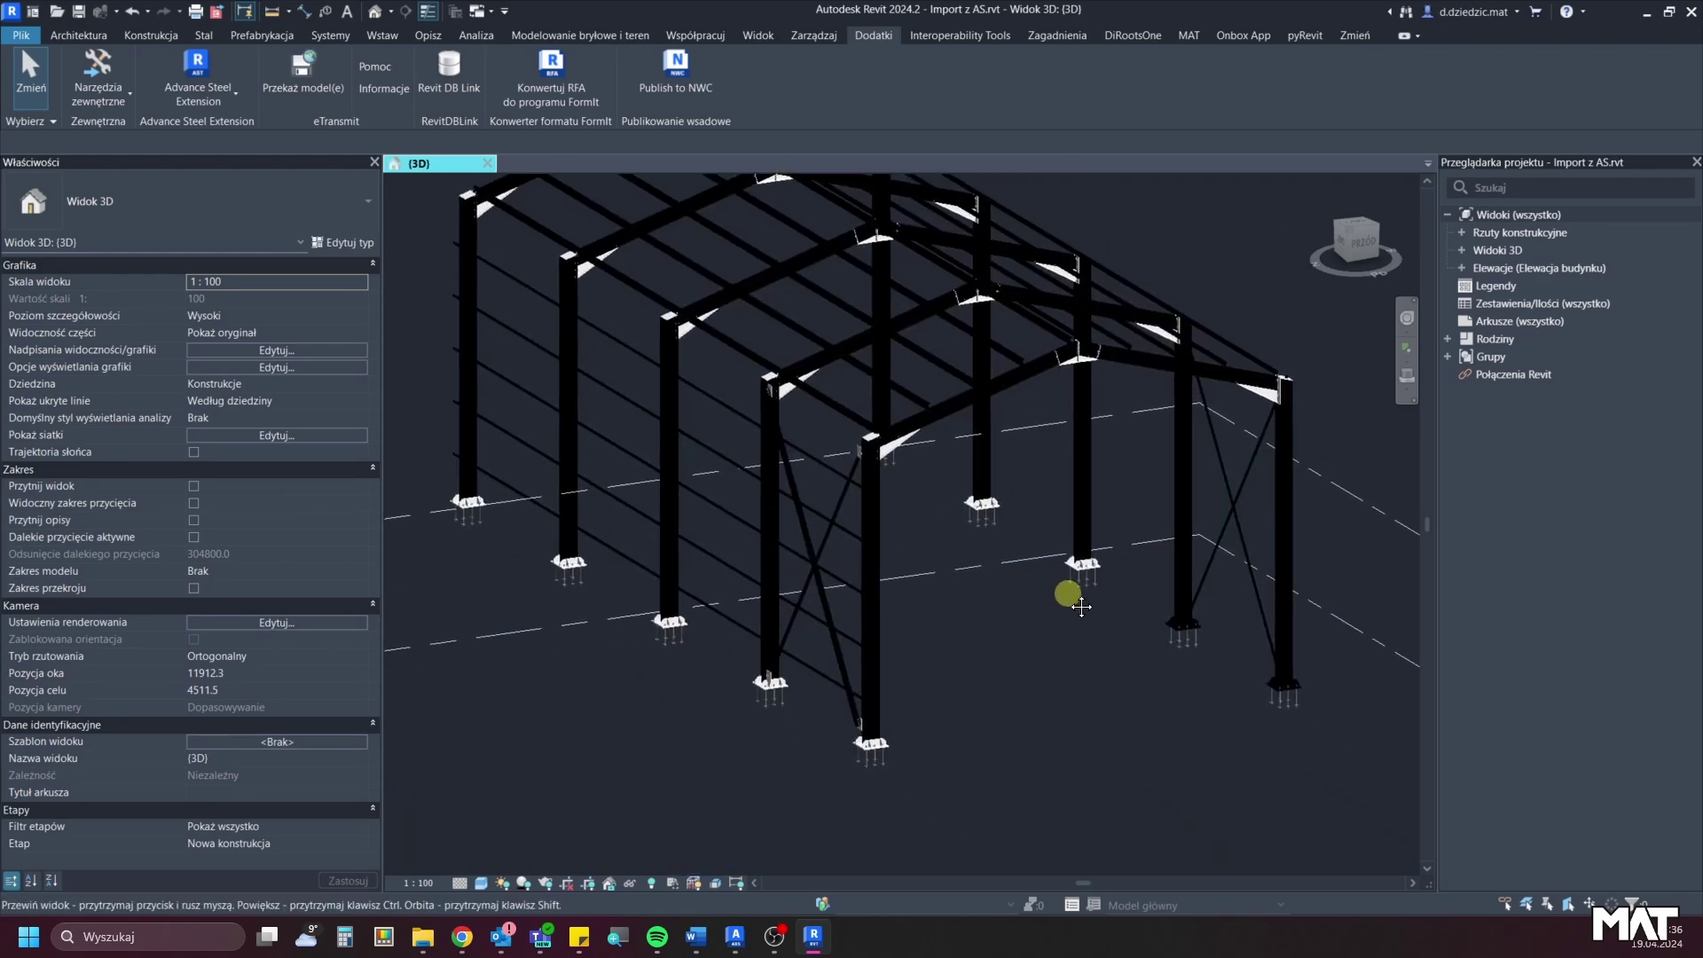
scroll(1067, 687, up, 2)
scroll(1099, 721, up, 2)
scroll(1098, 720, up, 1)
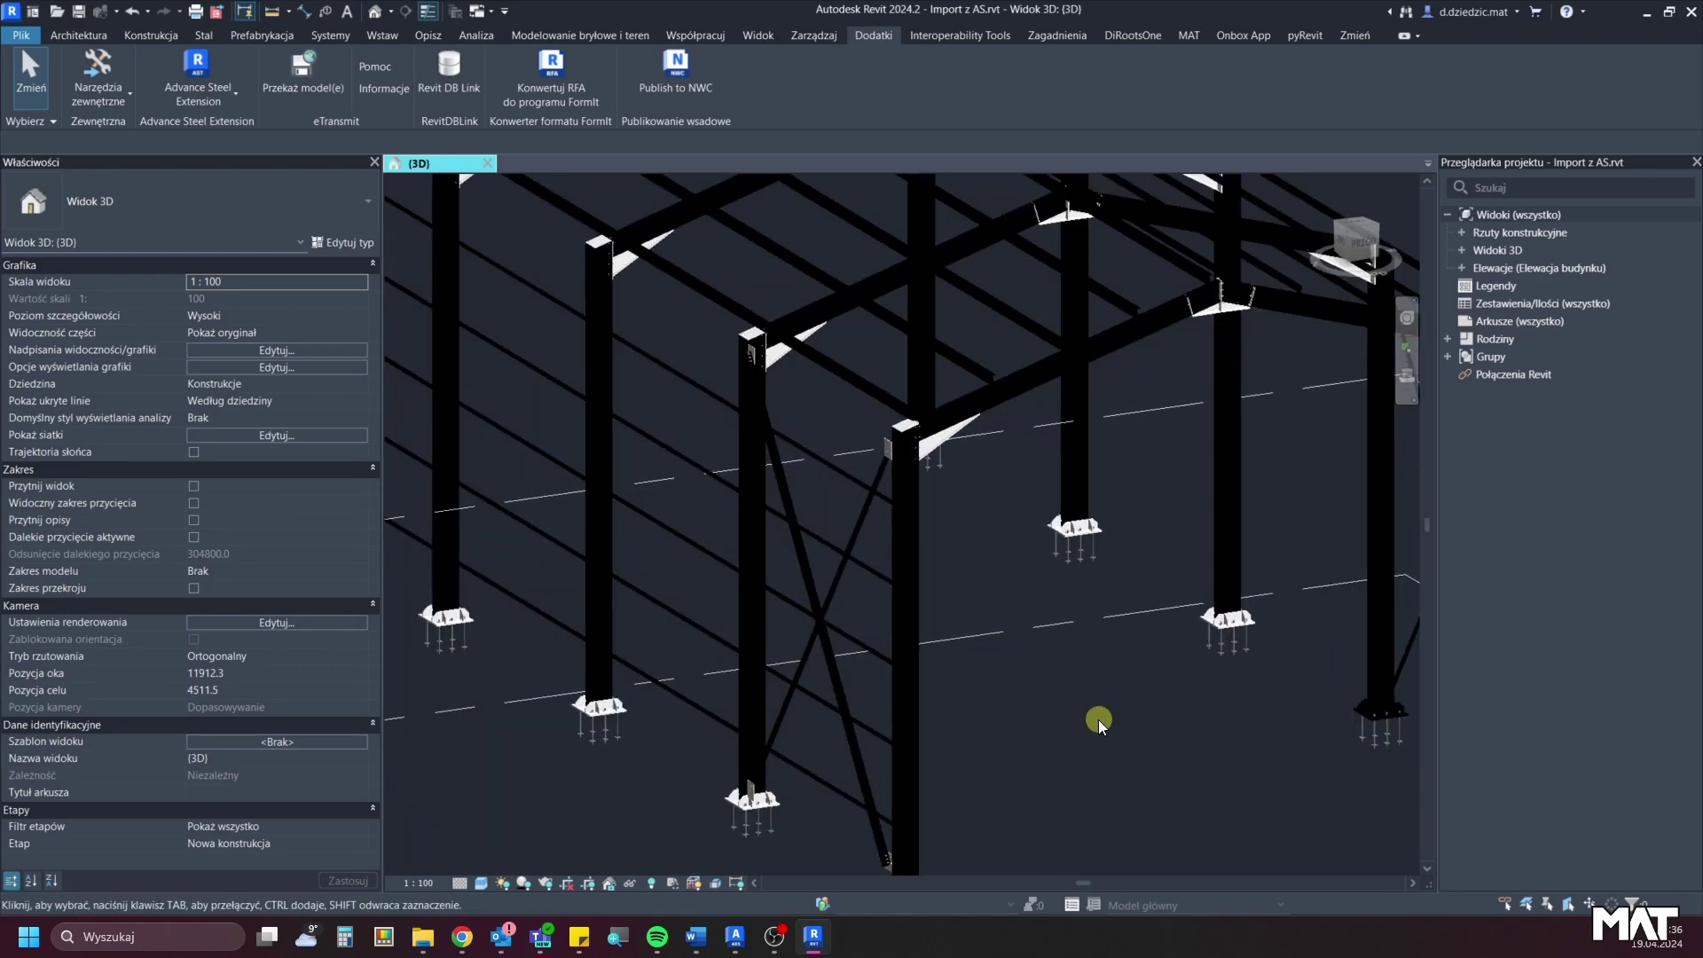
scroll(1156, 555, up, 2)
scroll(1091, 529, up, 1)
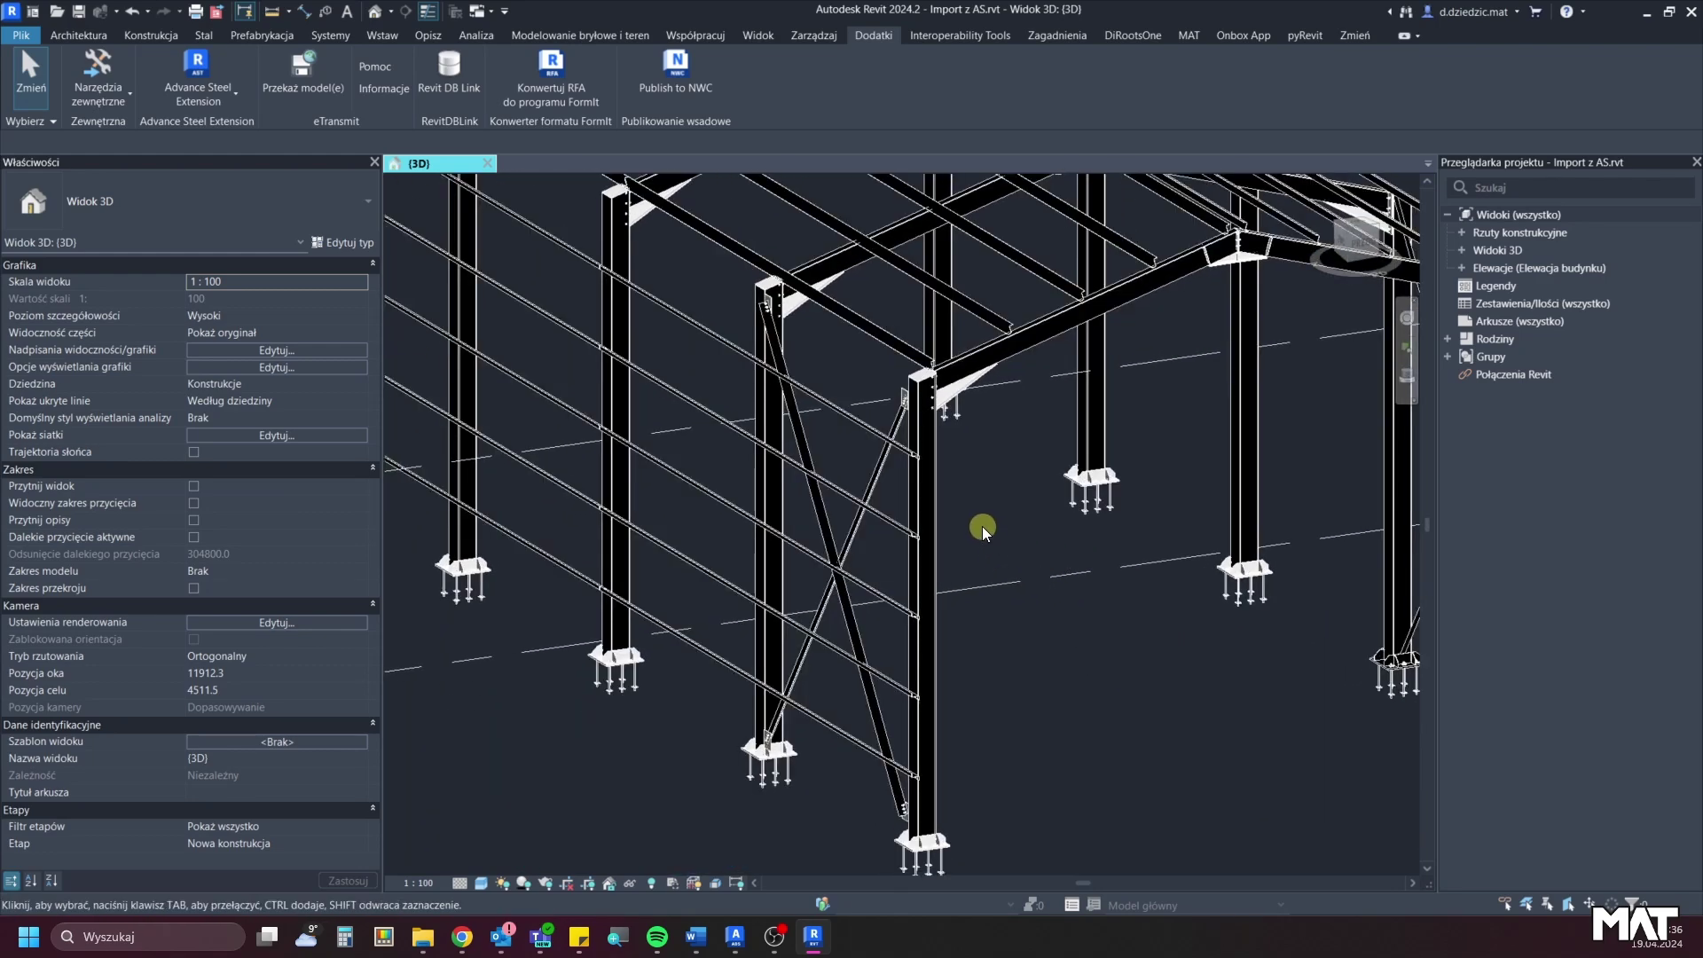
click(927, 483)
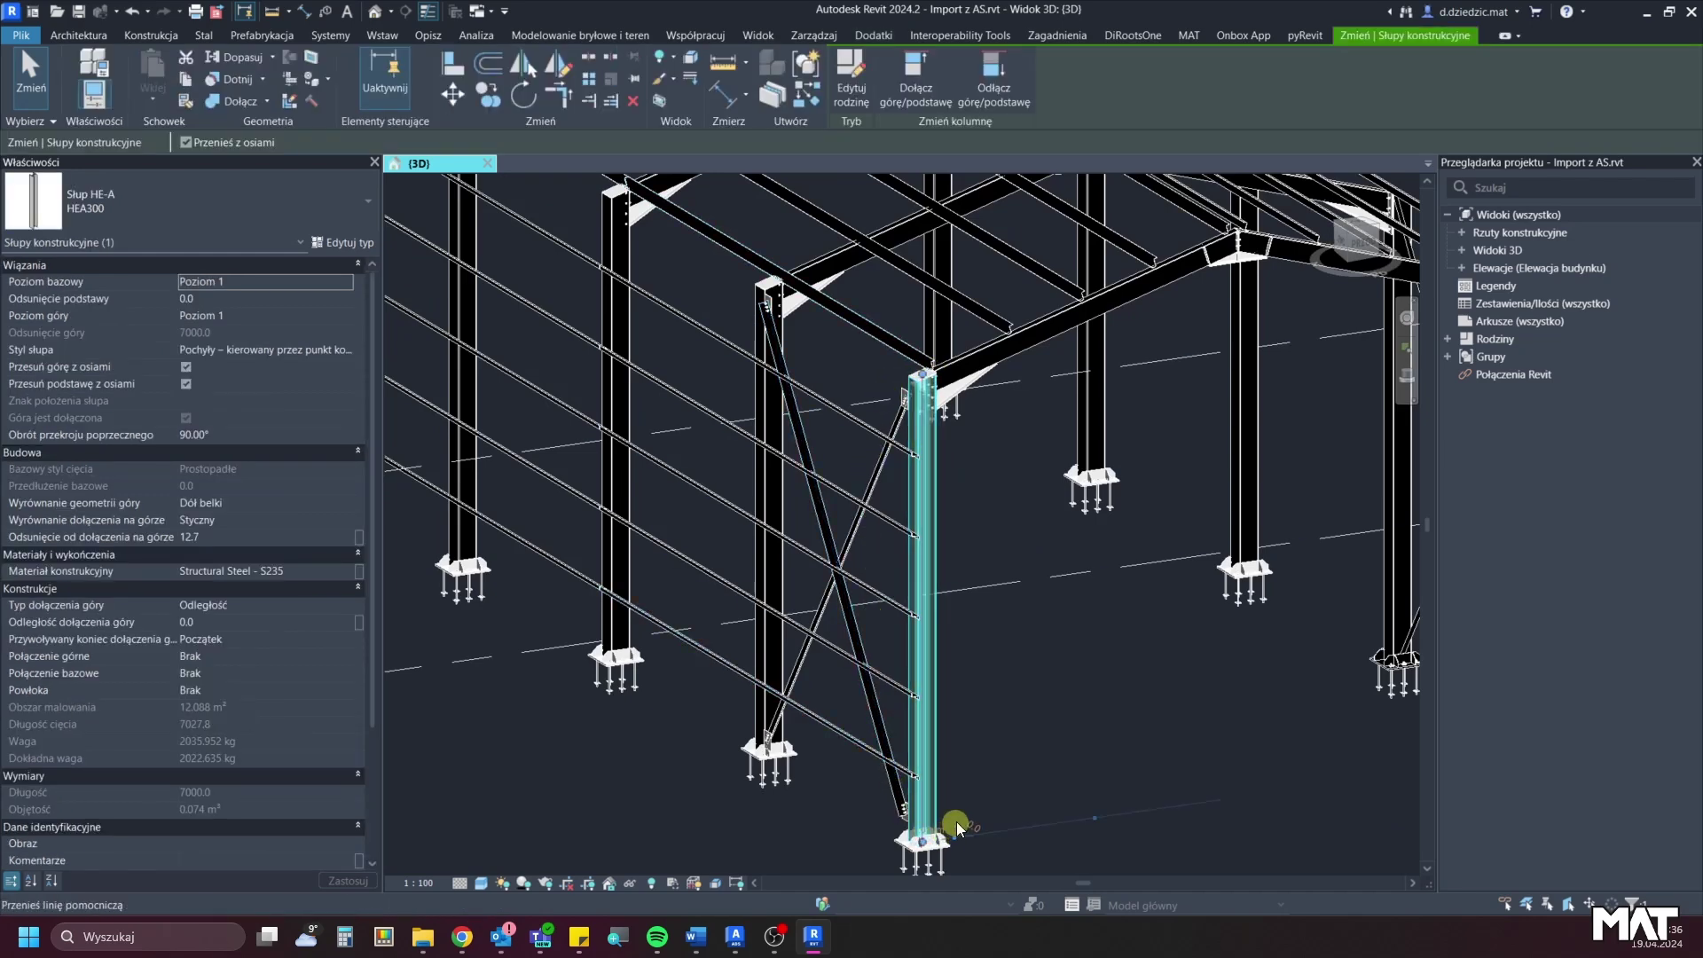
click(344, 242)
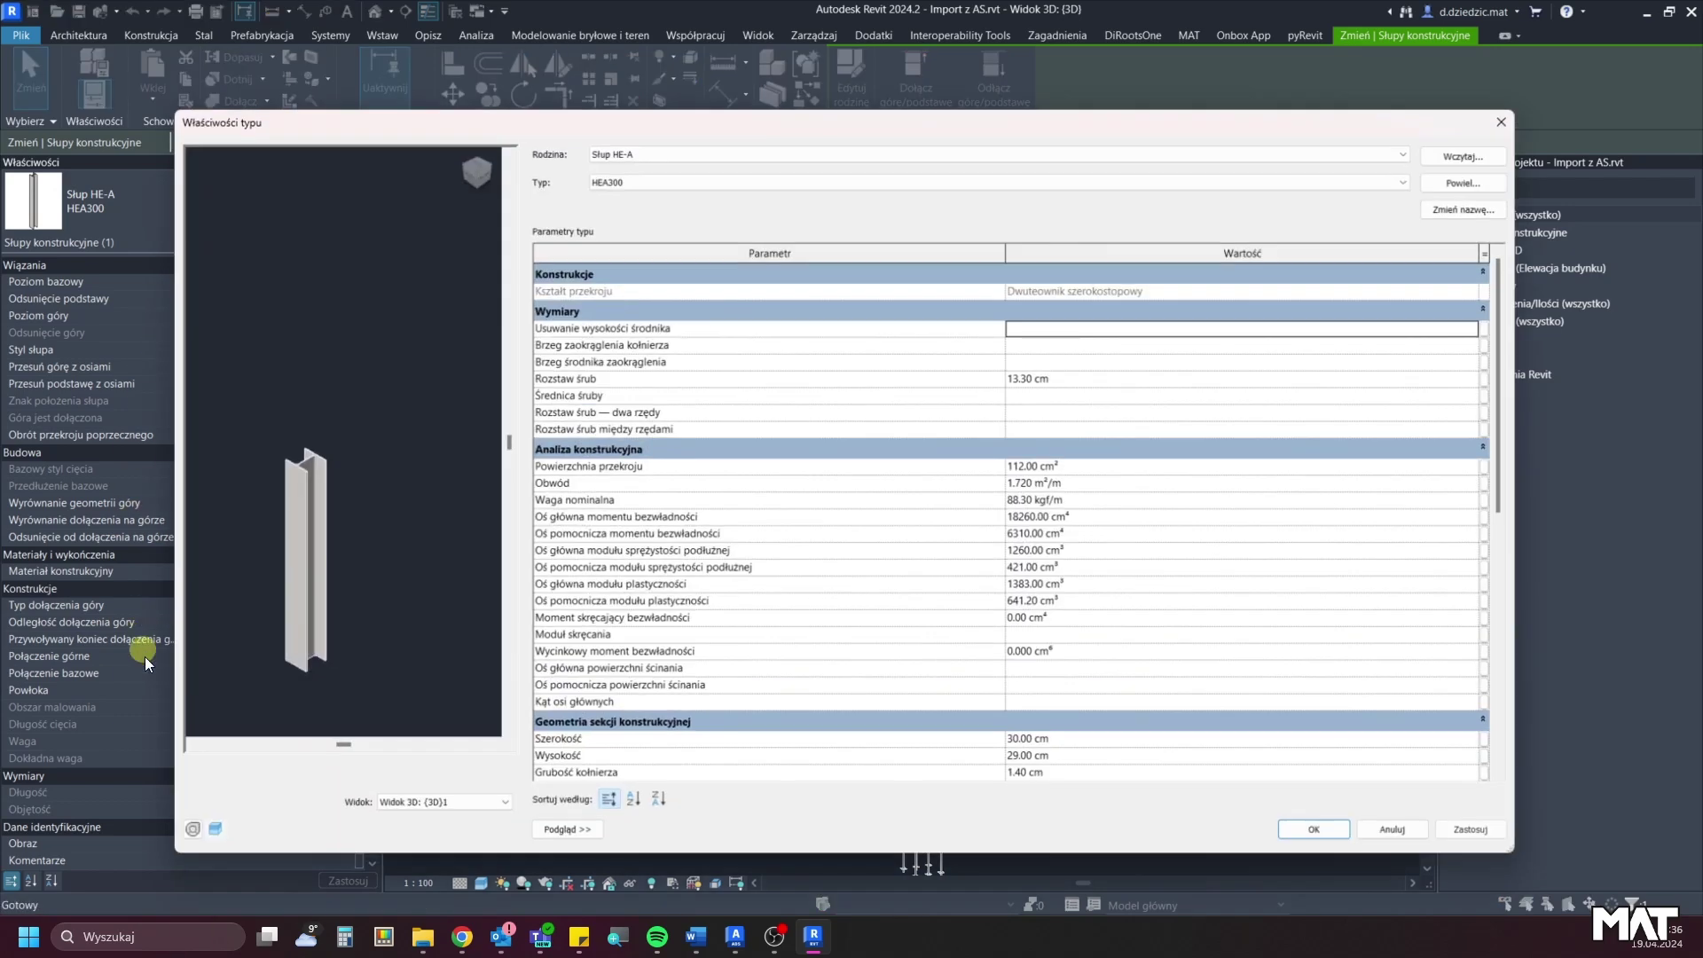
scroll(967, 497, down, 5)
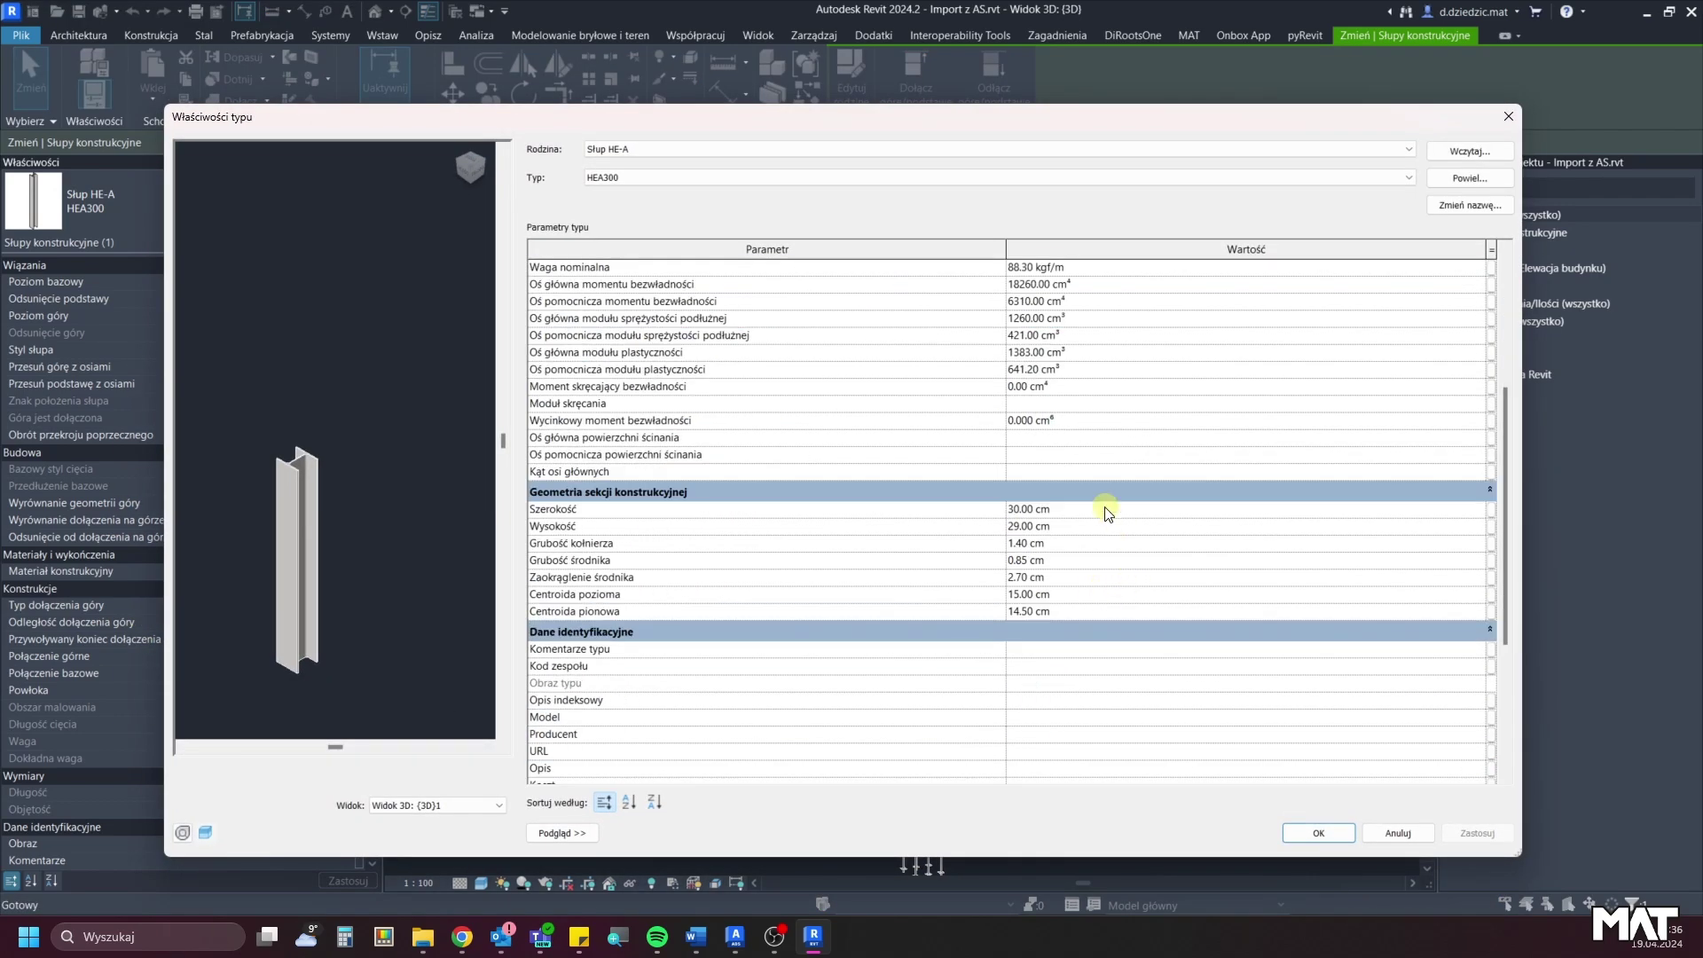
click(1505, 116)
scroll(940, 382, up, 2)
scroll(945, 386, up, 2)
scroll(952, 390, up, 1)
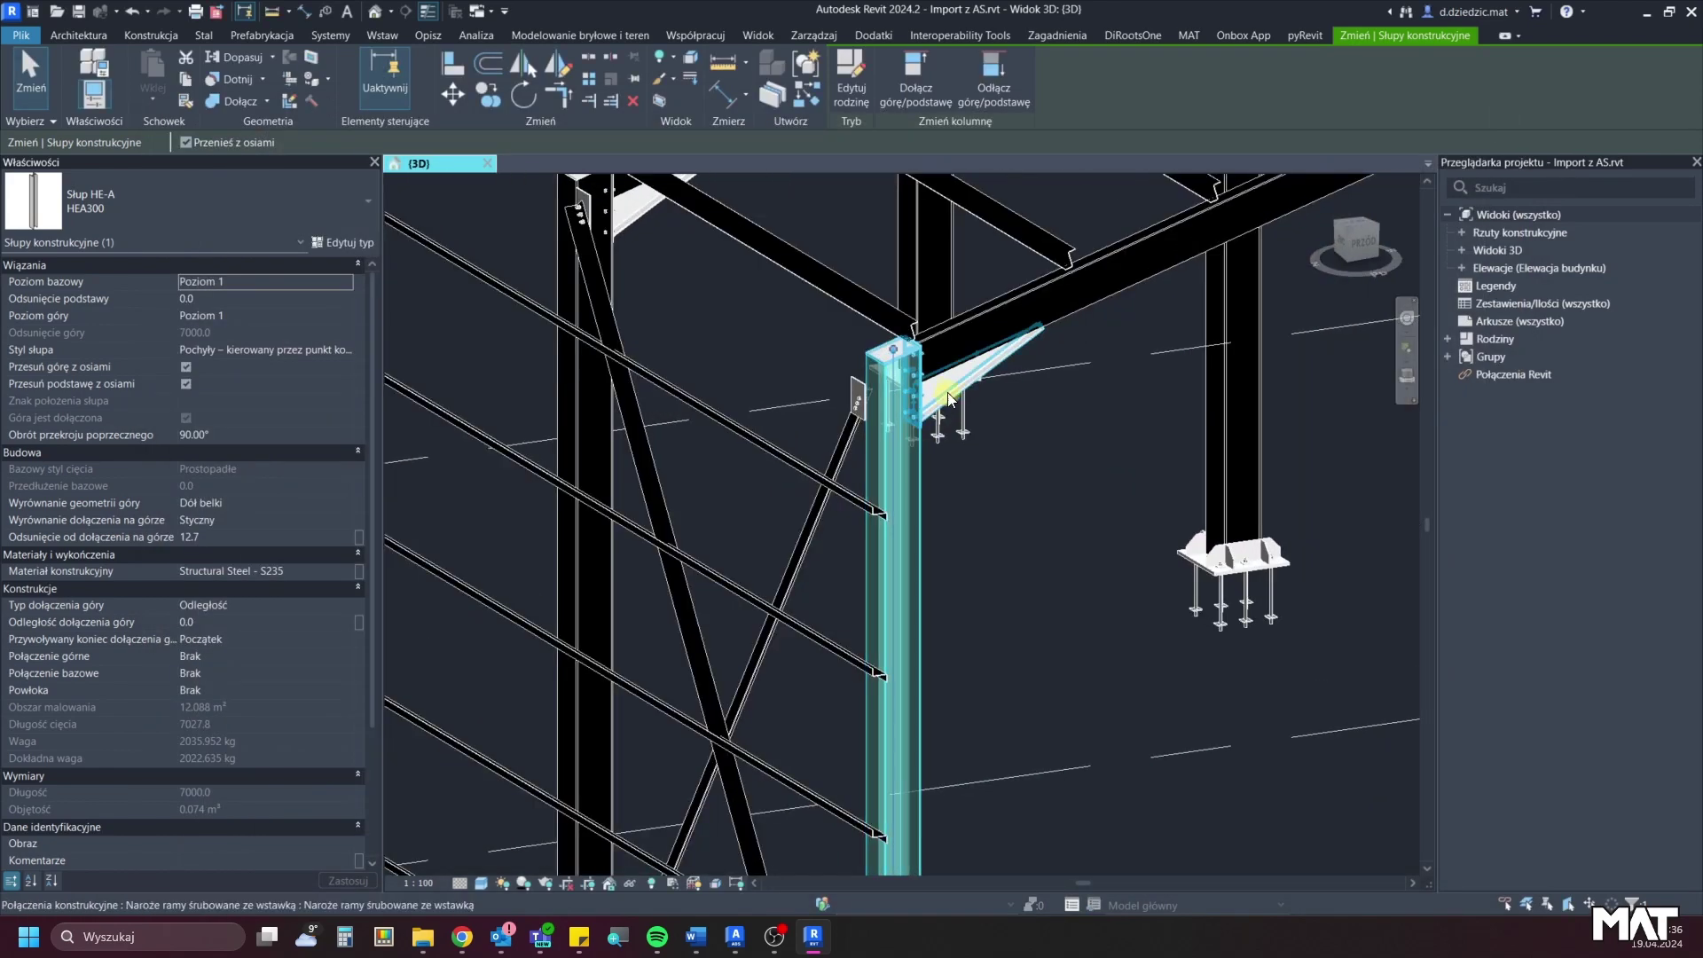
Review the additional and end plate parameters of the Naroże ramy śrubowane ze wstawką type without changing them.
click(952, 391)
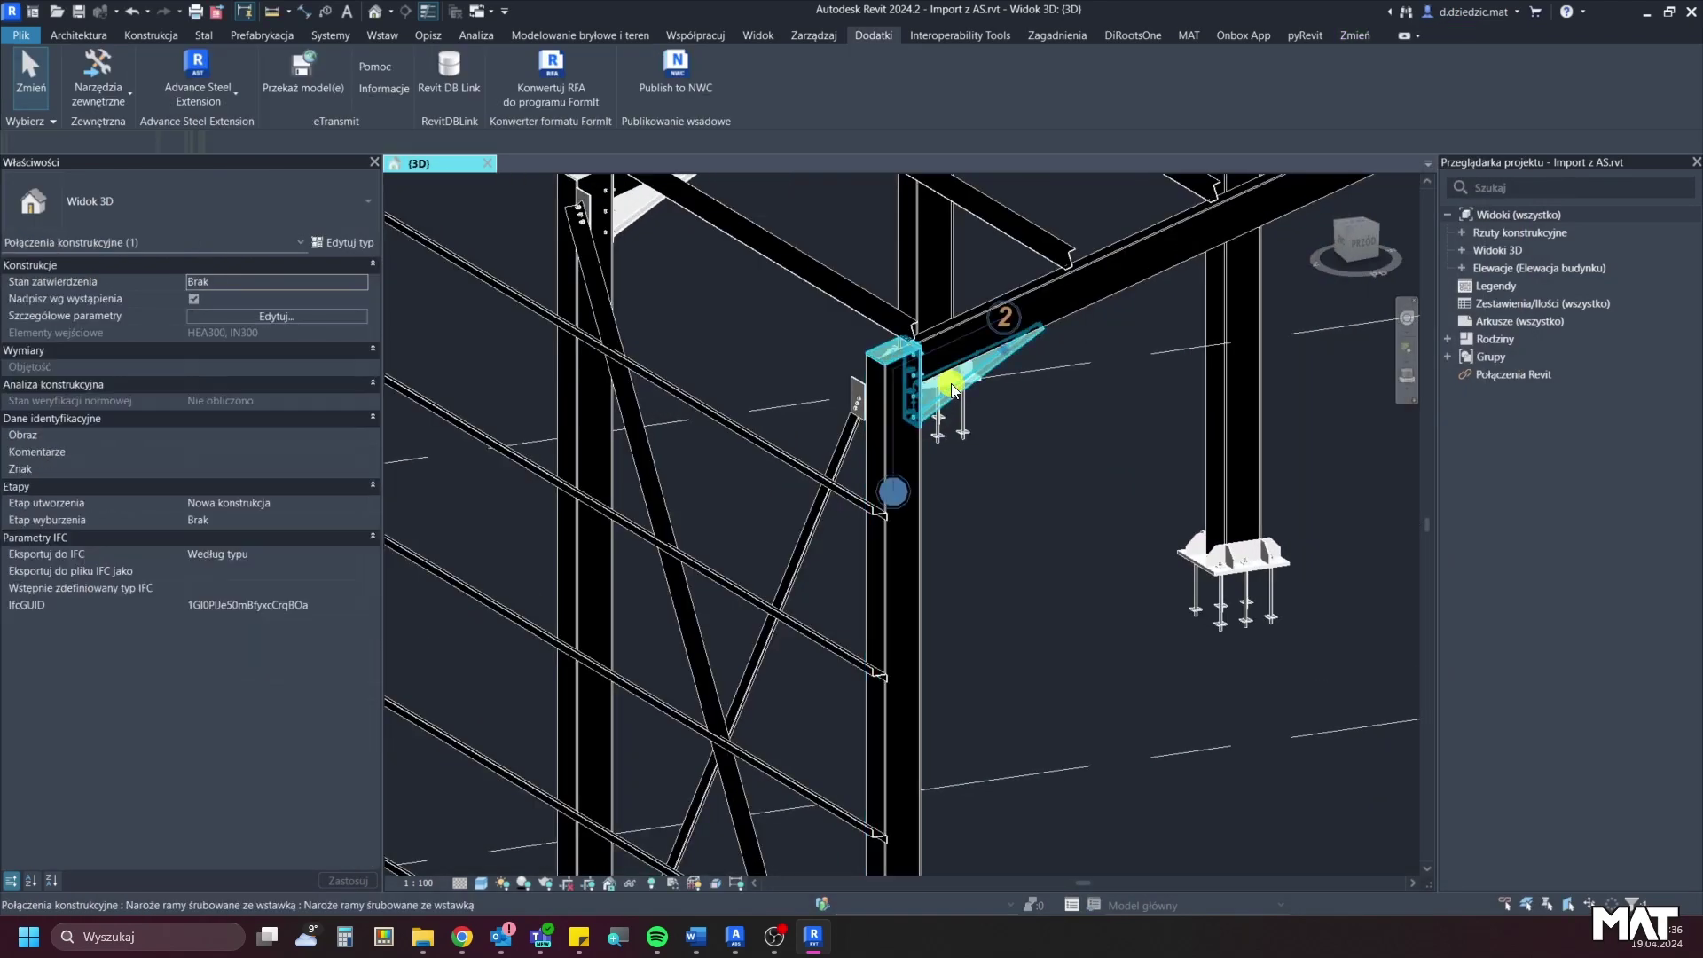
click(346, 245)
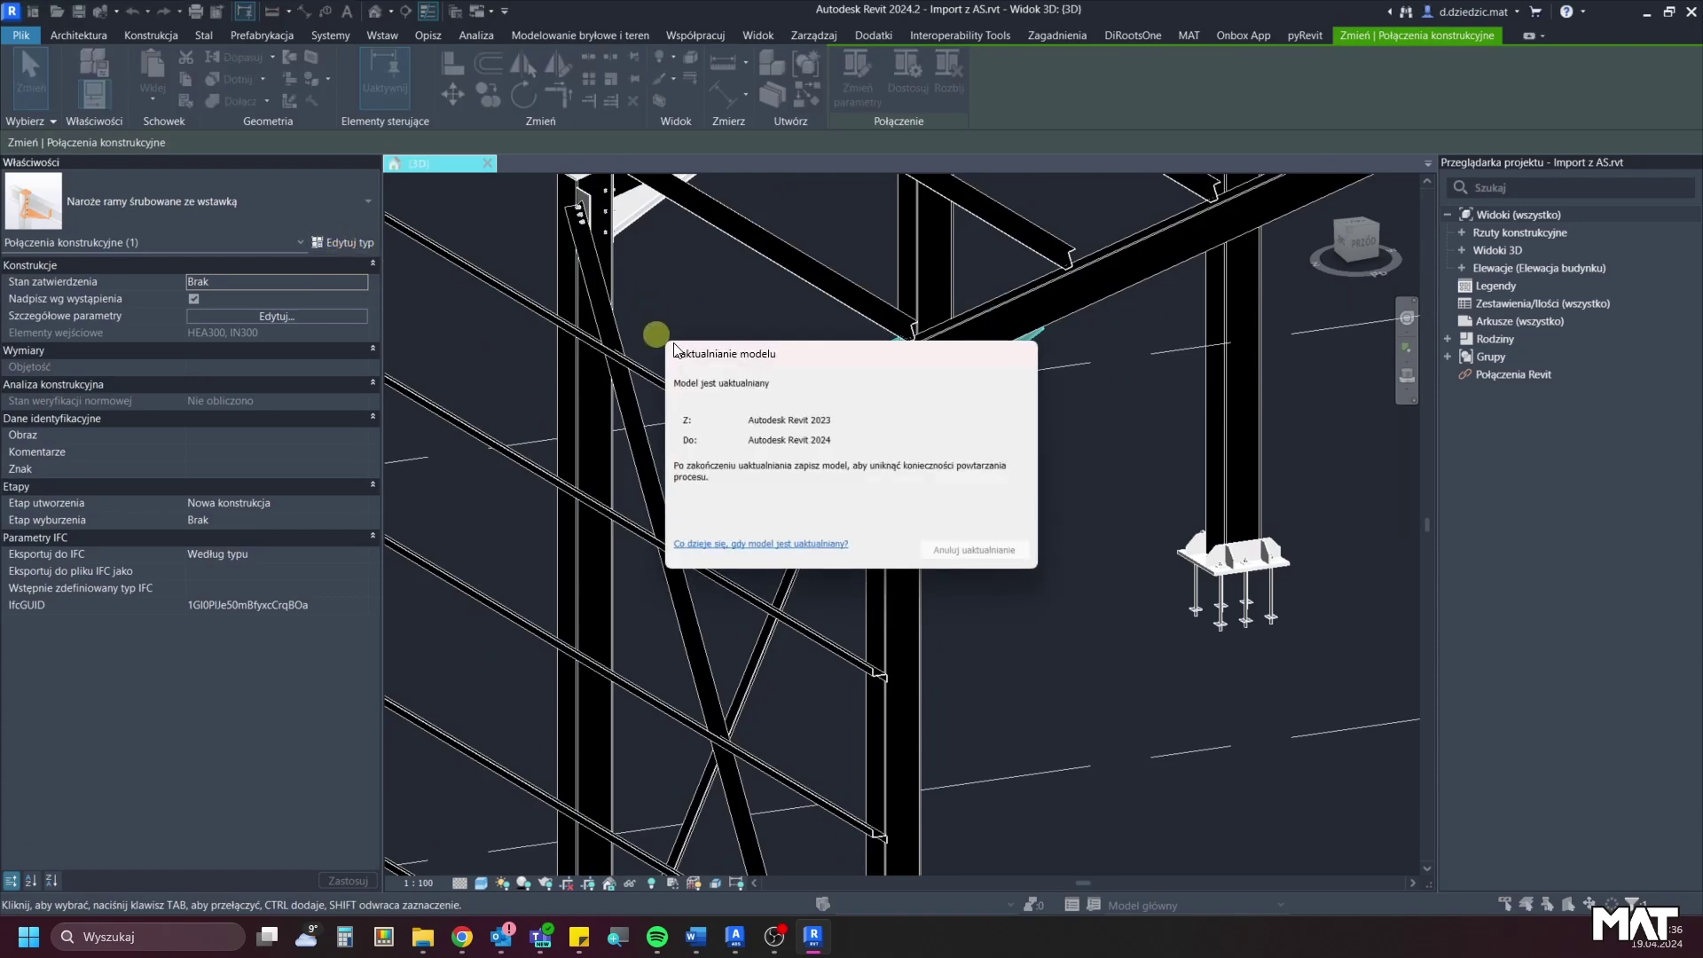
click(946, 440)
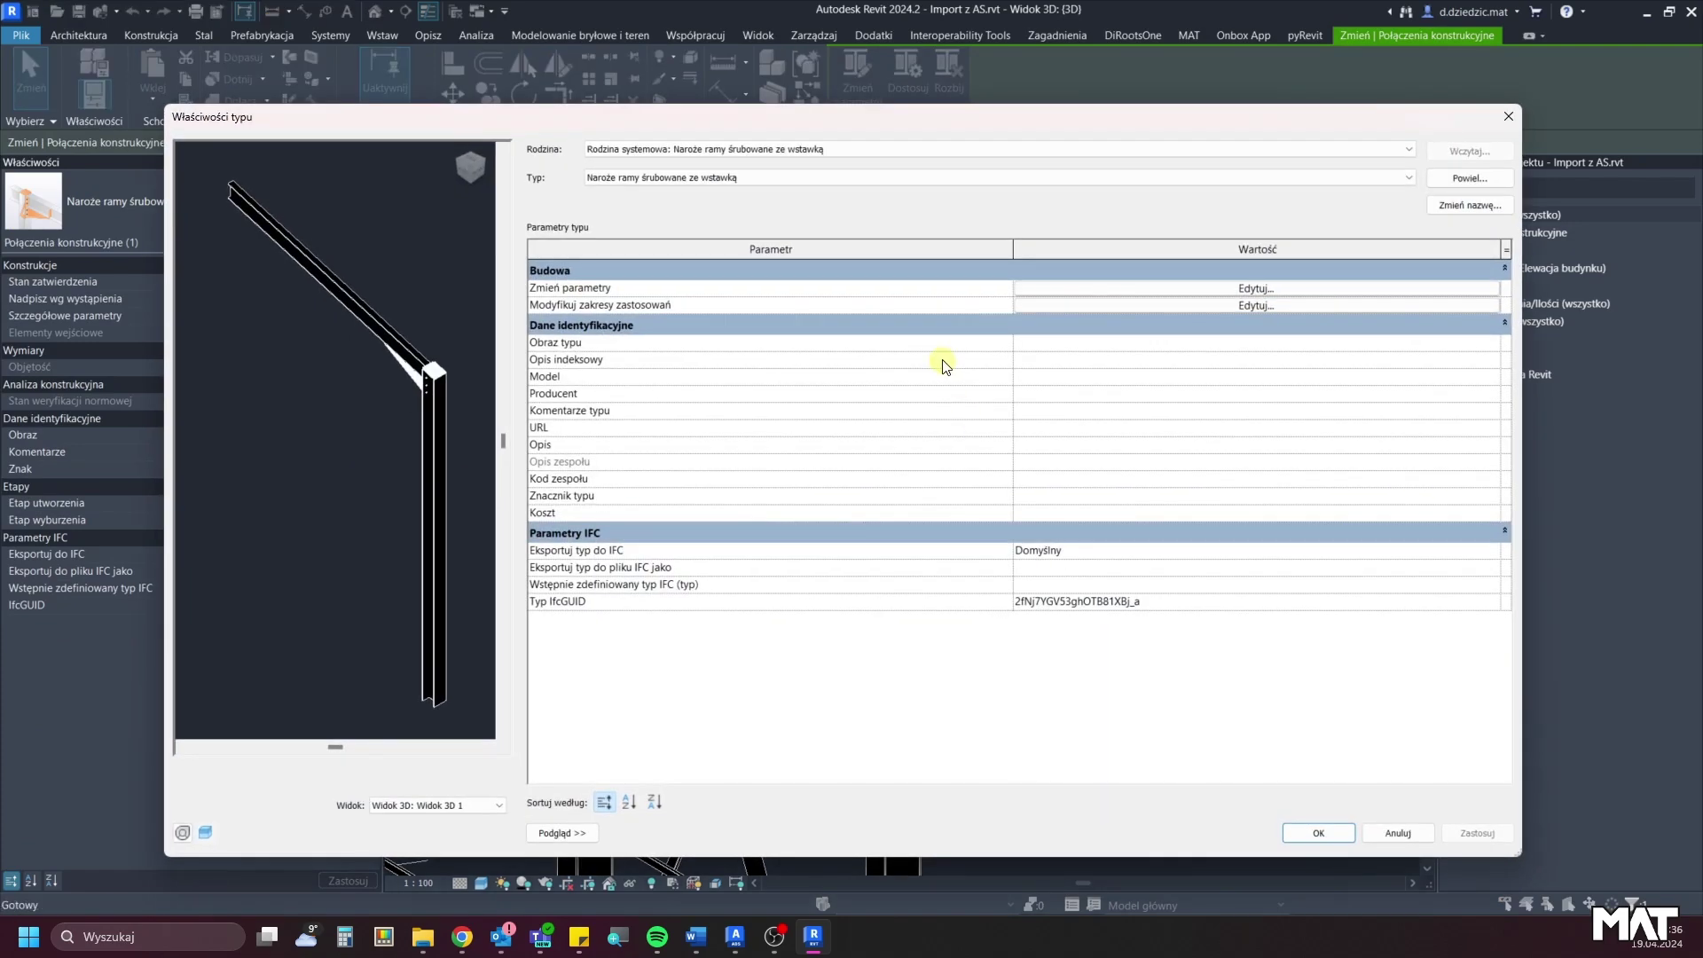
click(1251, 286)
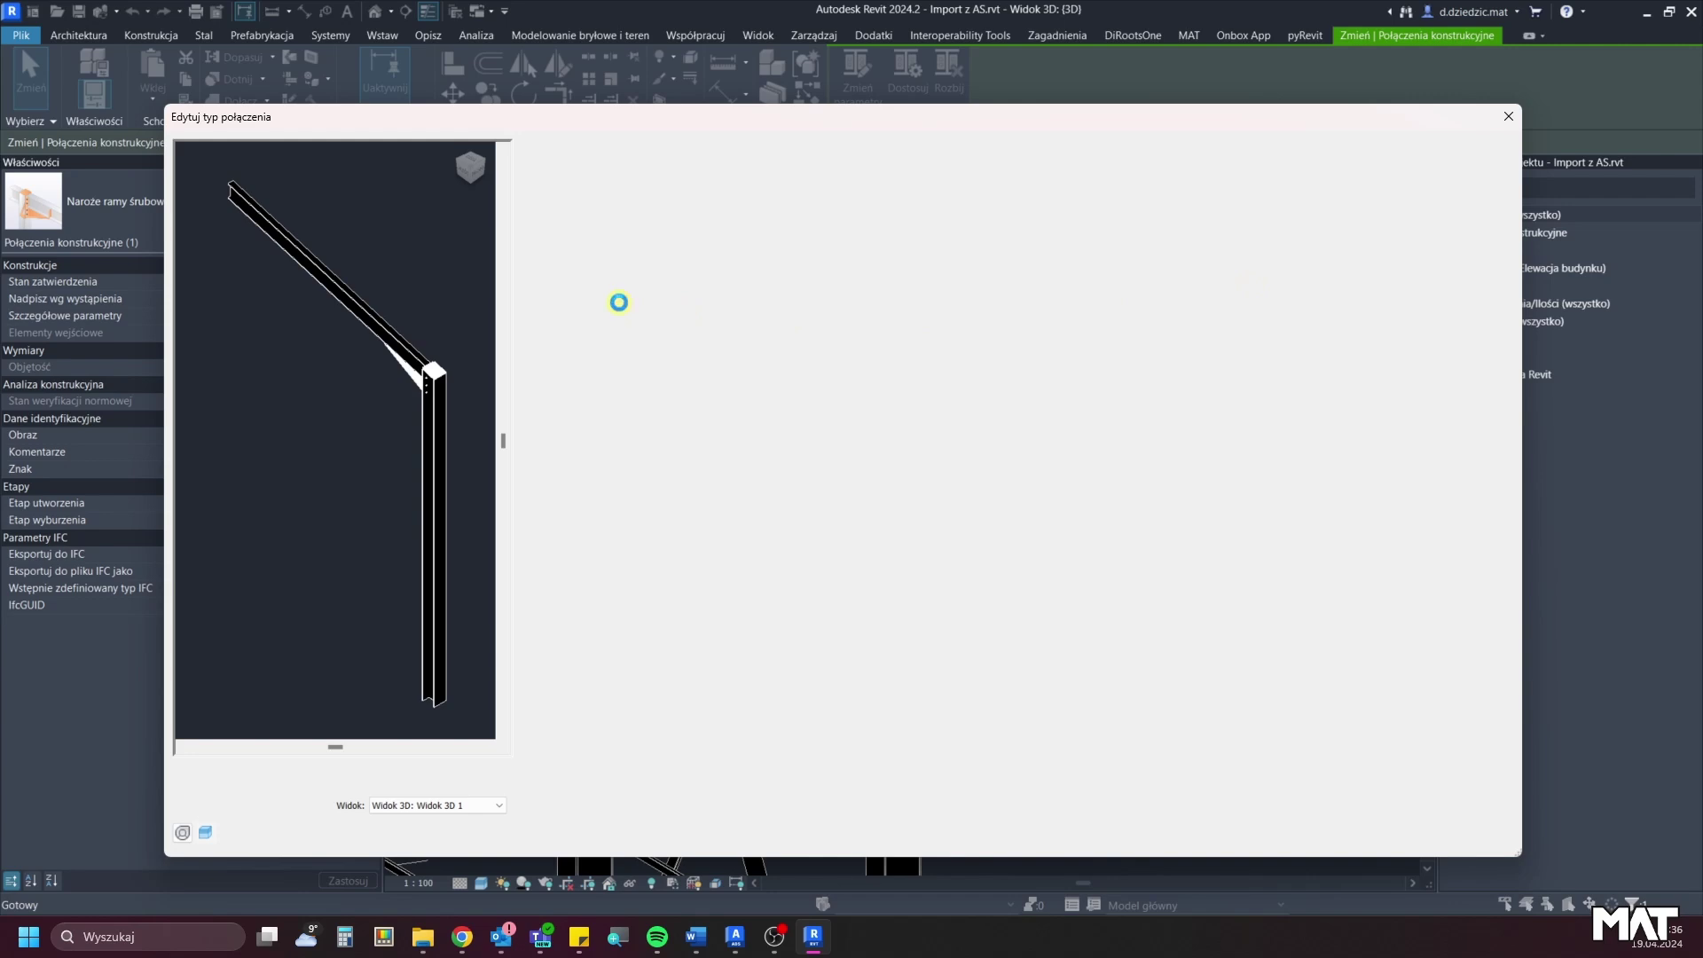
click(570, 180)
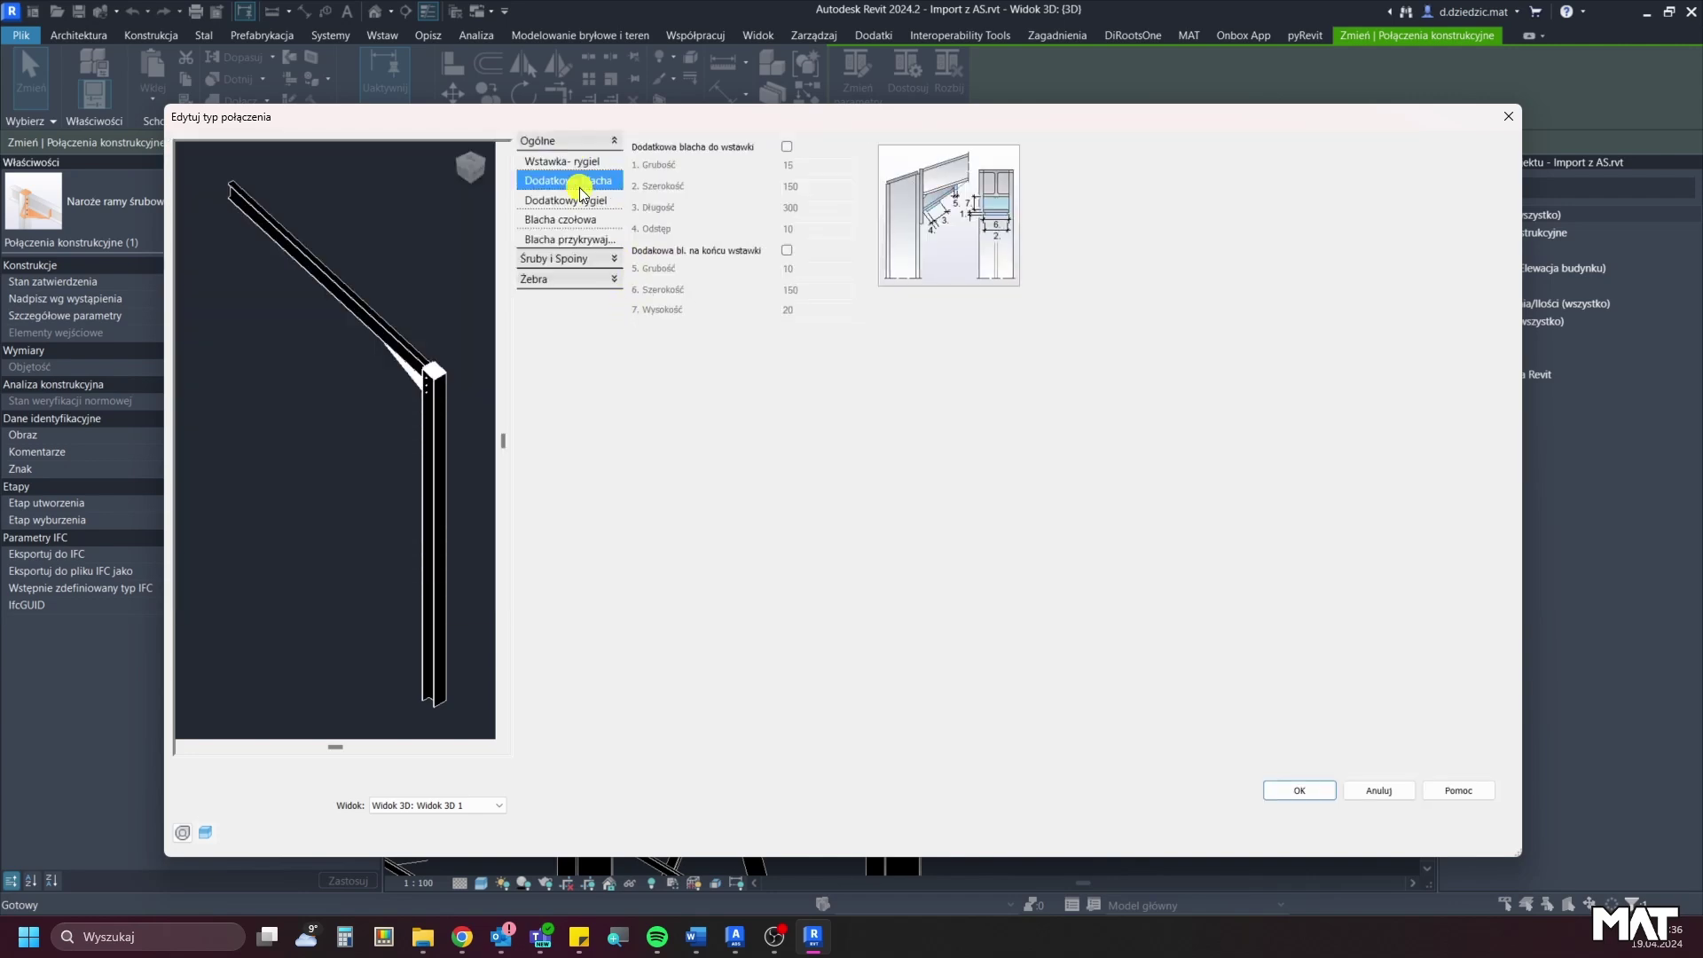
click(573, 220)
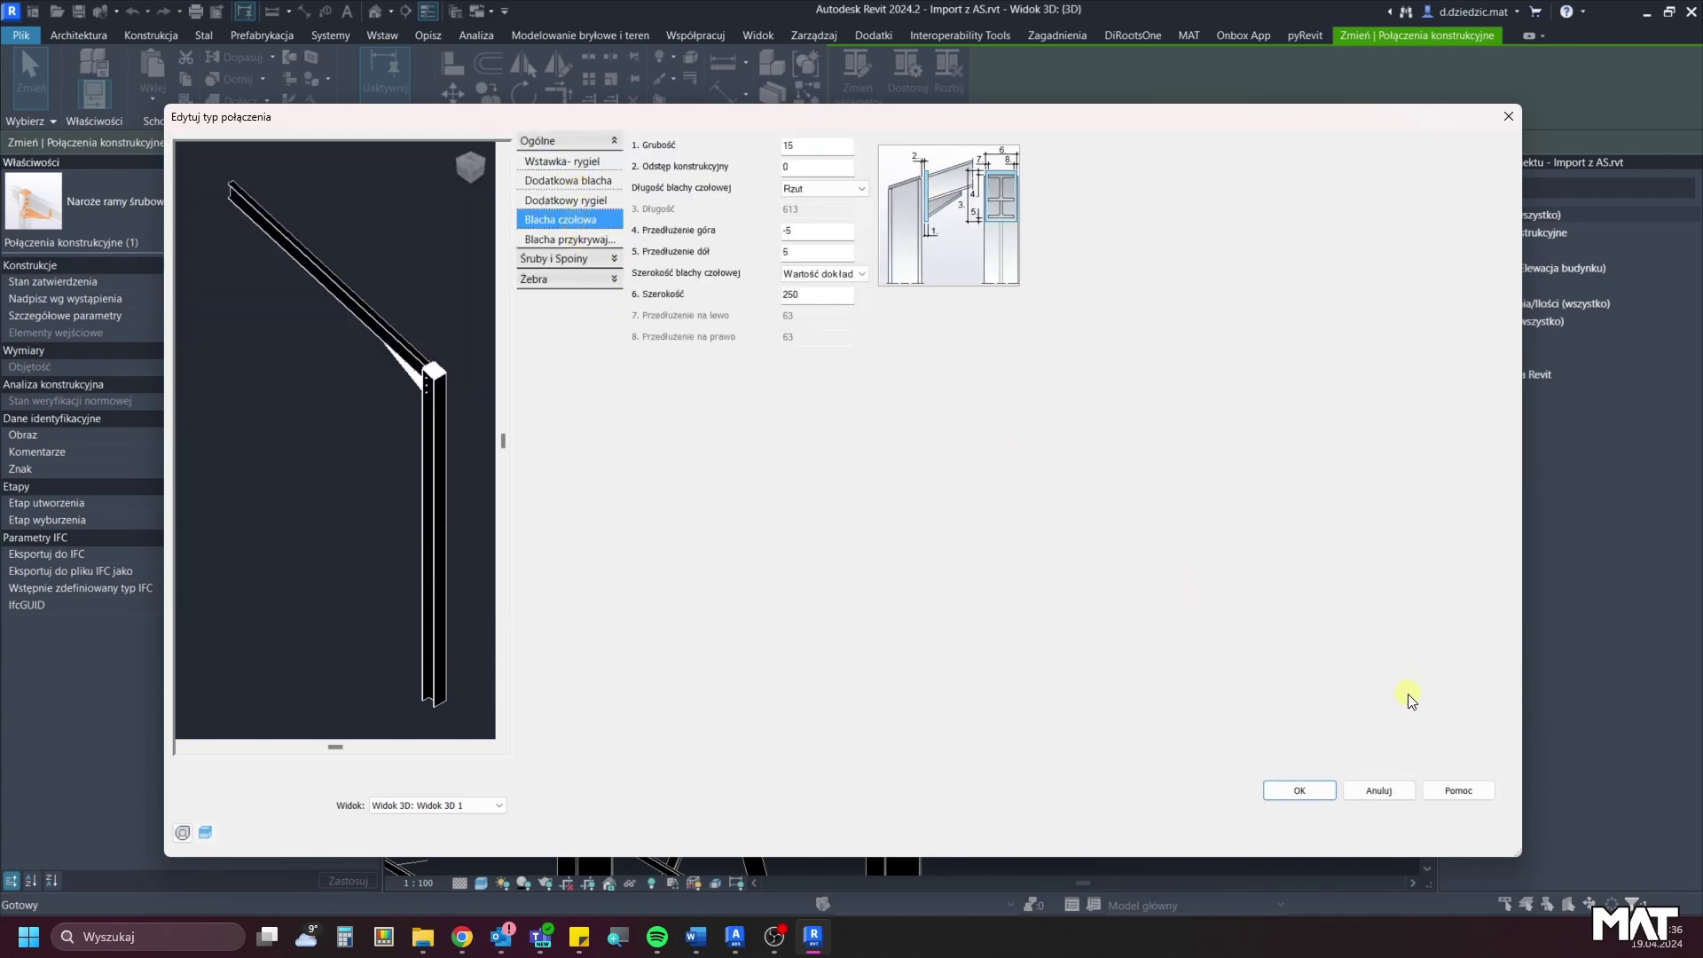
click(1400, 790)
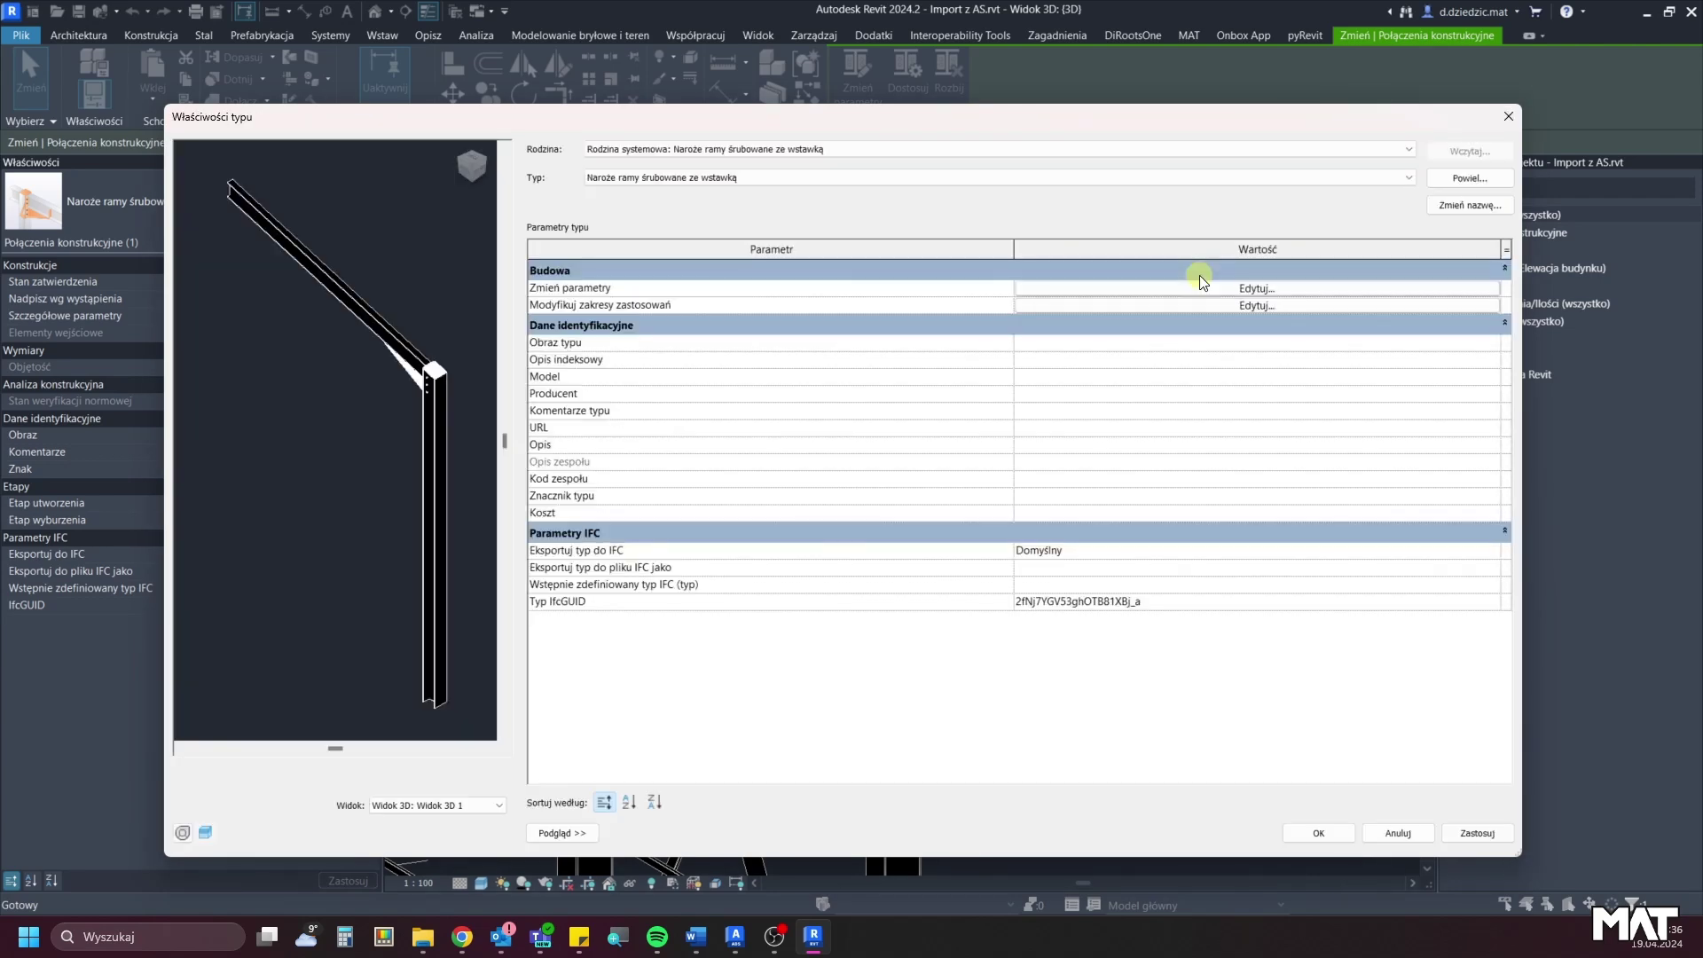
click(1511, 114)
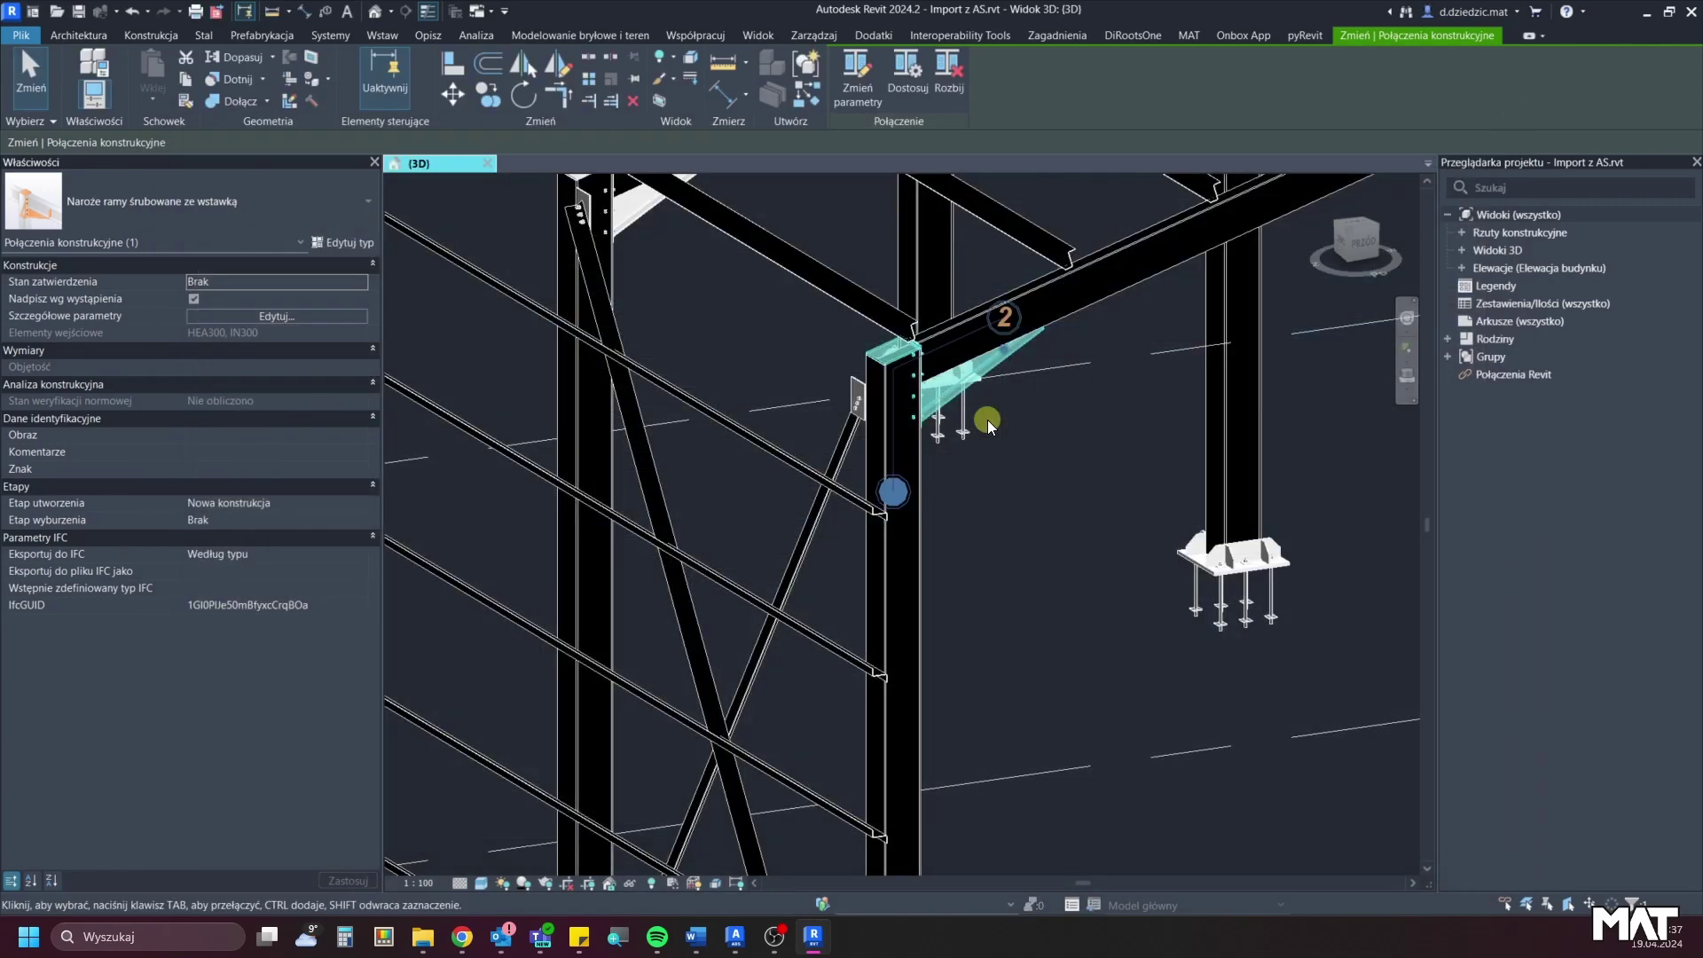
mouse_move(1069, 407)
shift+middle_down()
mouse_move(1089, 475)
mouse_move(1077, 469)
mouse_move(1058, 449)
mouse_move(1154, 486)
shift+middle_up()
key(Escape)
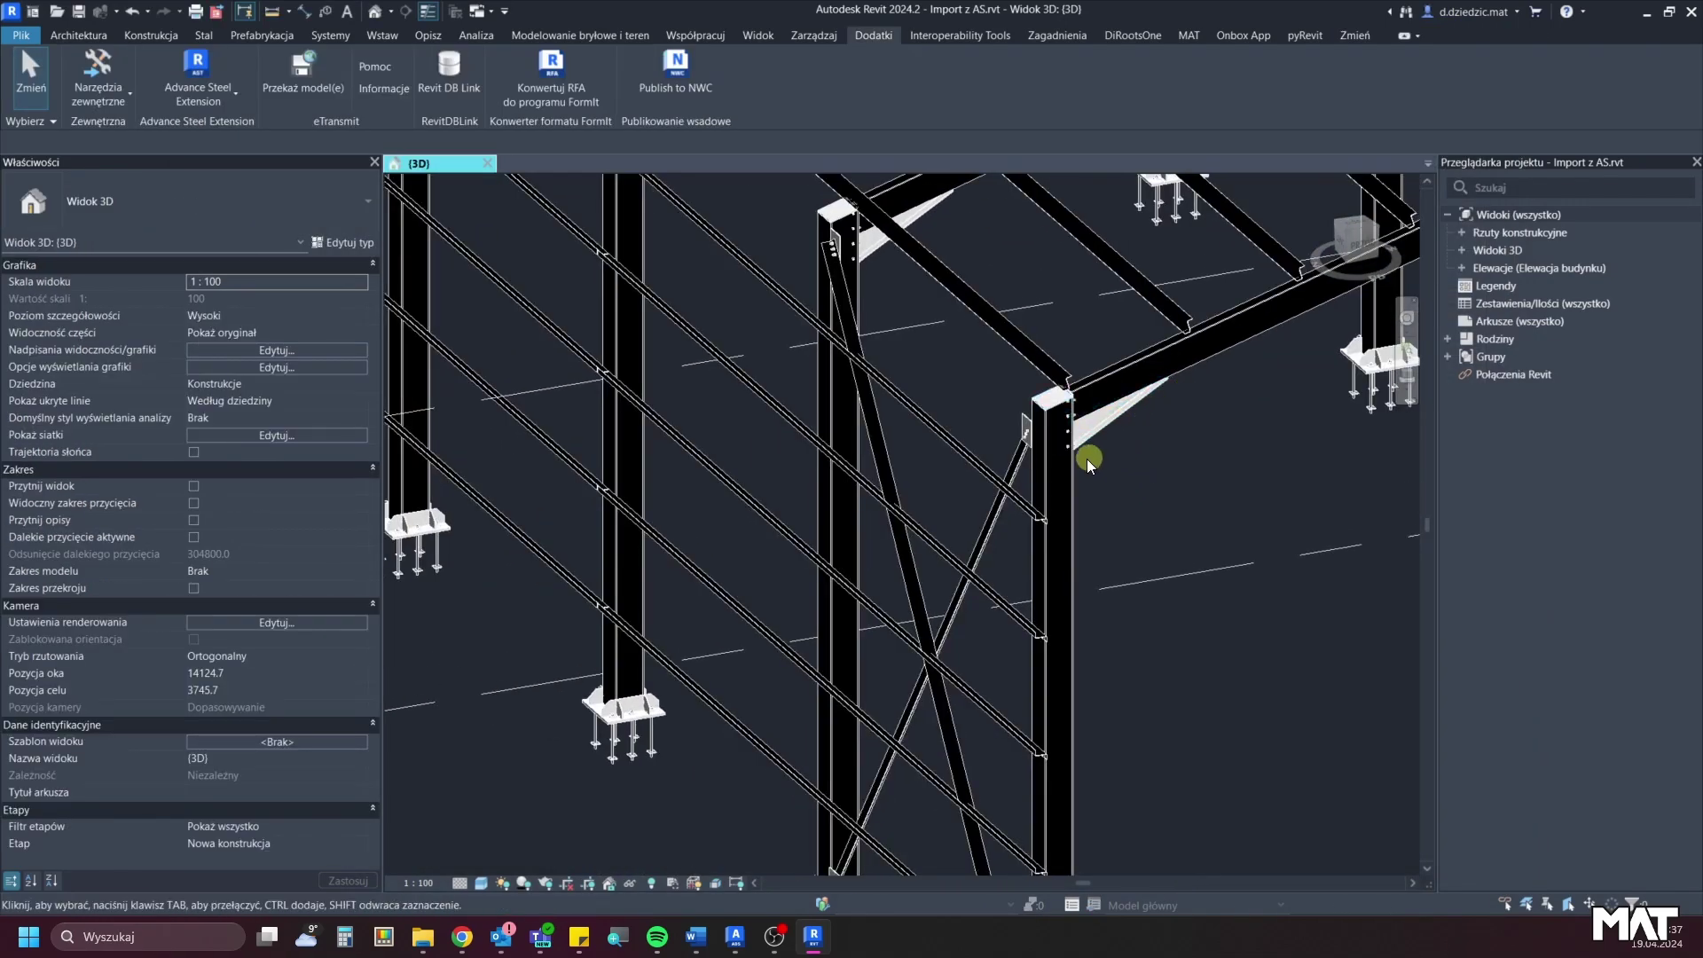
In Advance Steel, delete the diagonal brace at the hall's left front corner.
click(734, 936)
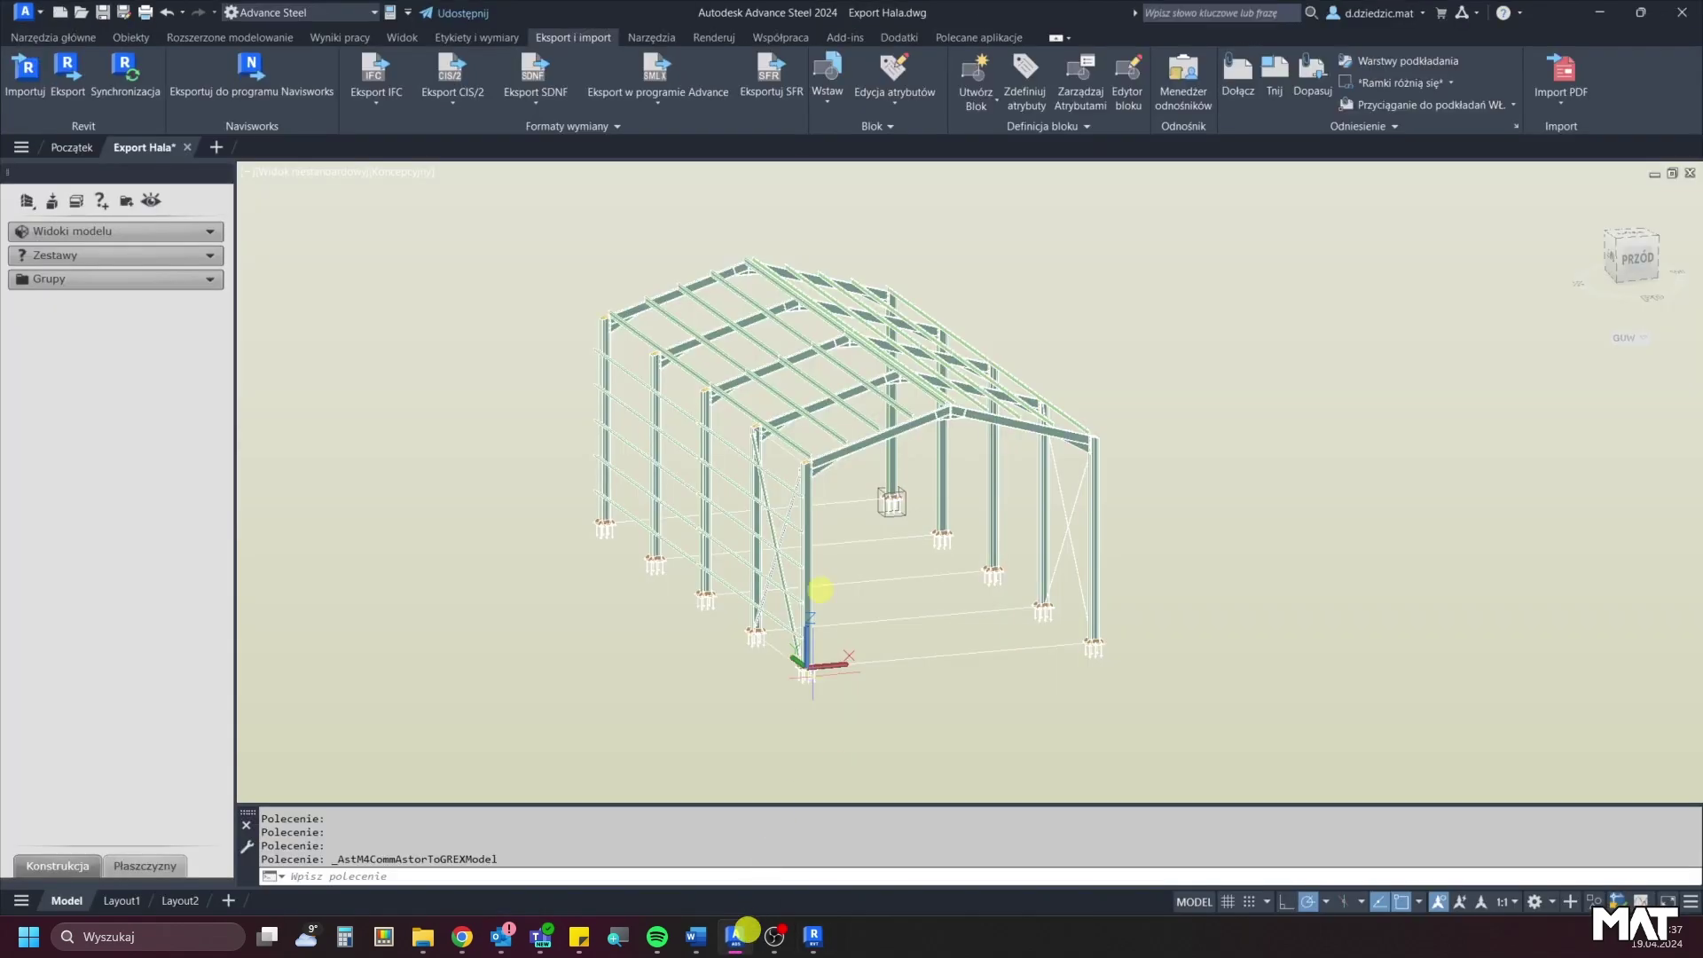
scroll(758, 517, up, 5)
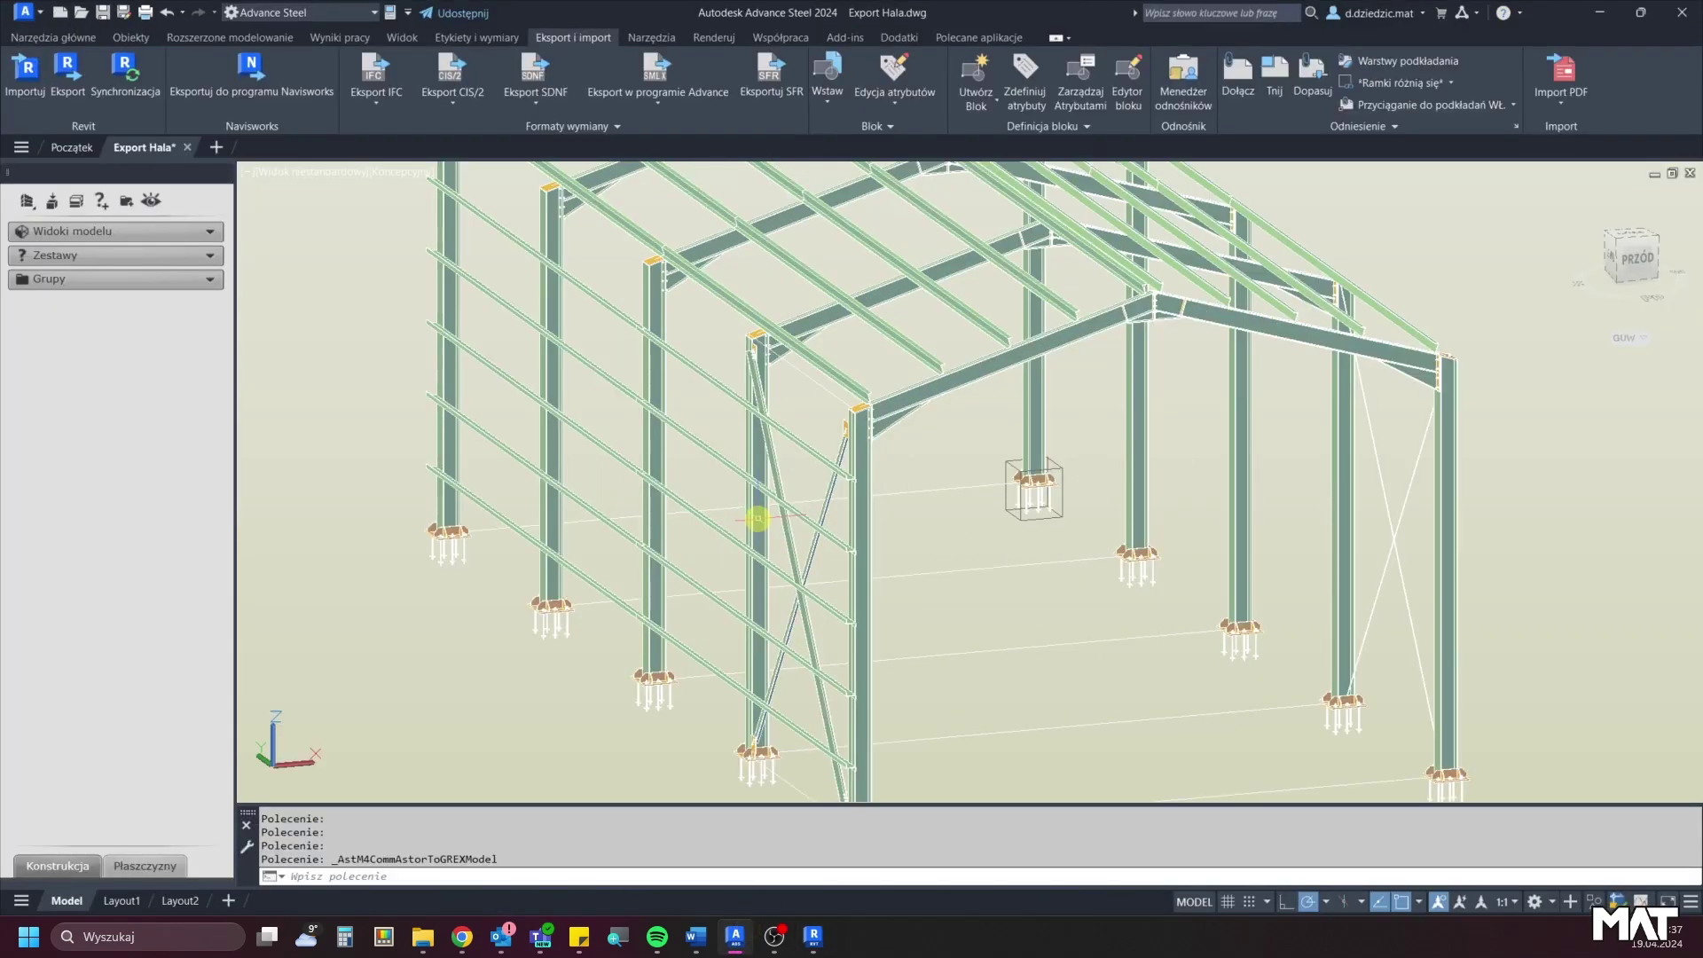
shift+middle_drag(761, 532, 821, 563)
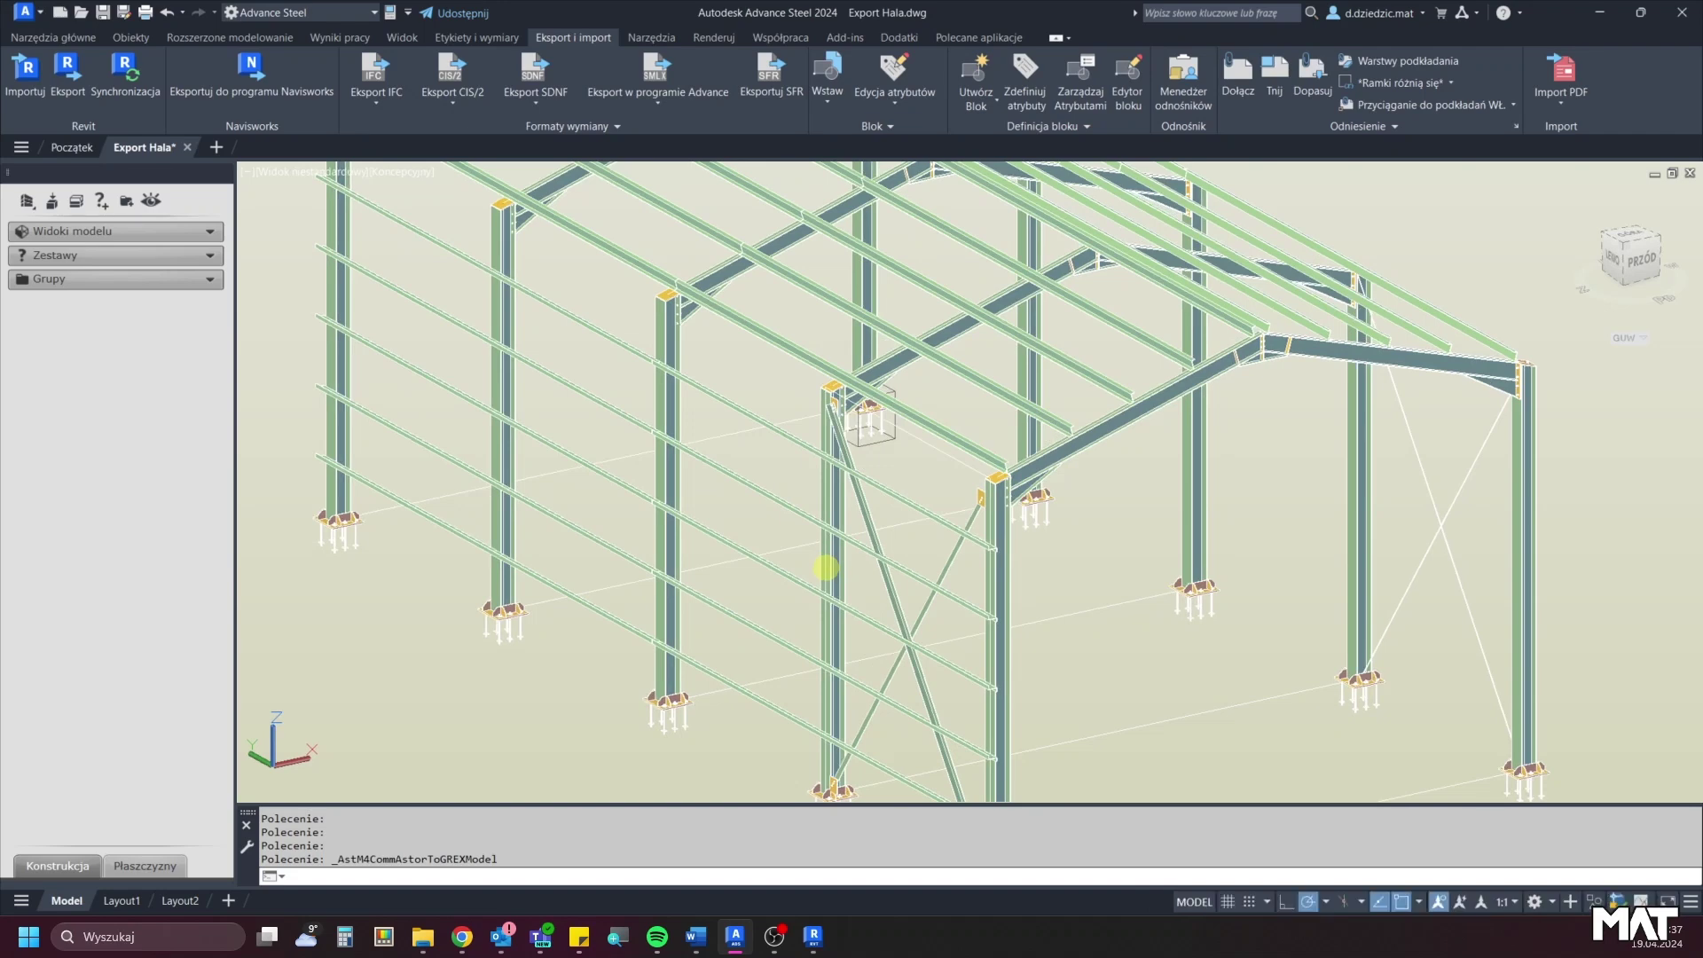
scroll(954, 561, up, 3)
click(953, 560)
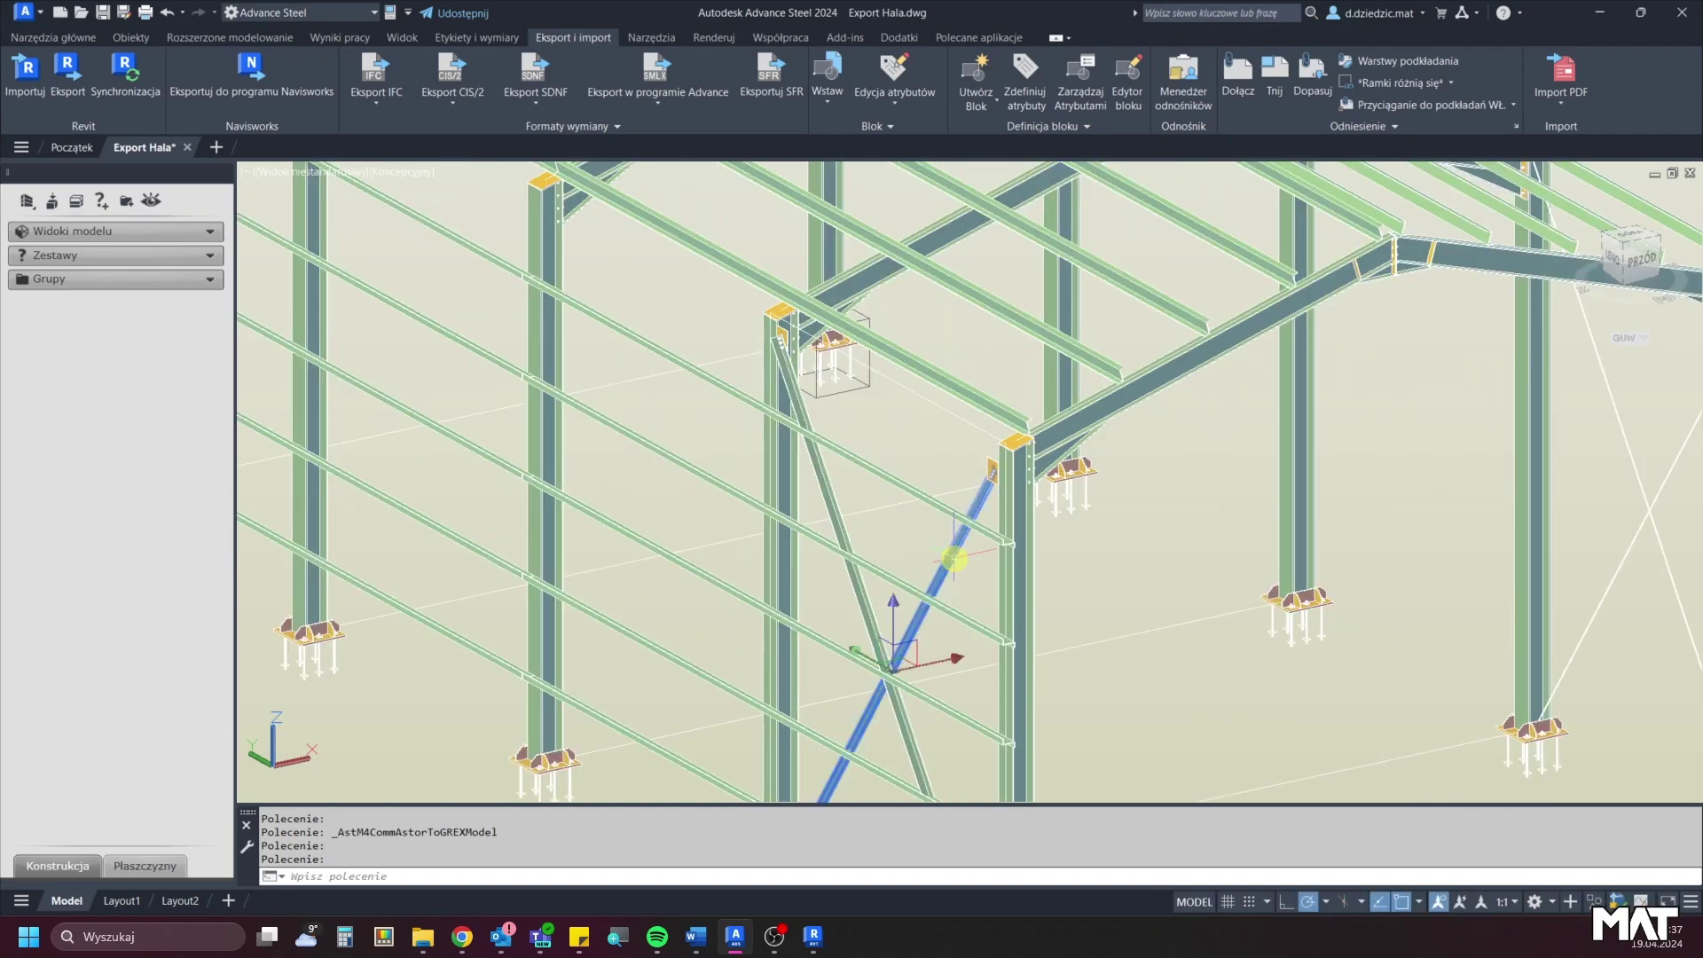
key(Delete)
Delete the small plates beside the column and on the left column top.
scroll(991, 466, up, 4)
click(1008, 467)
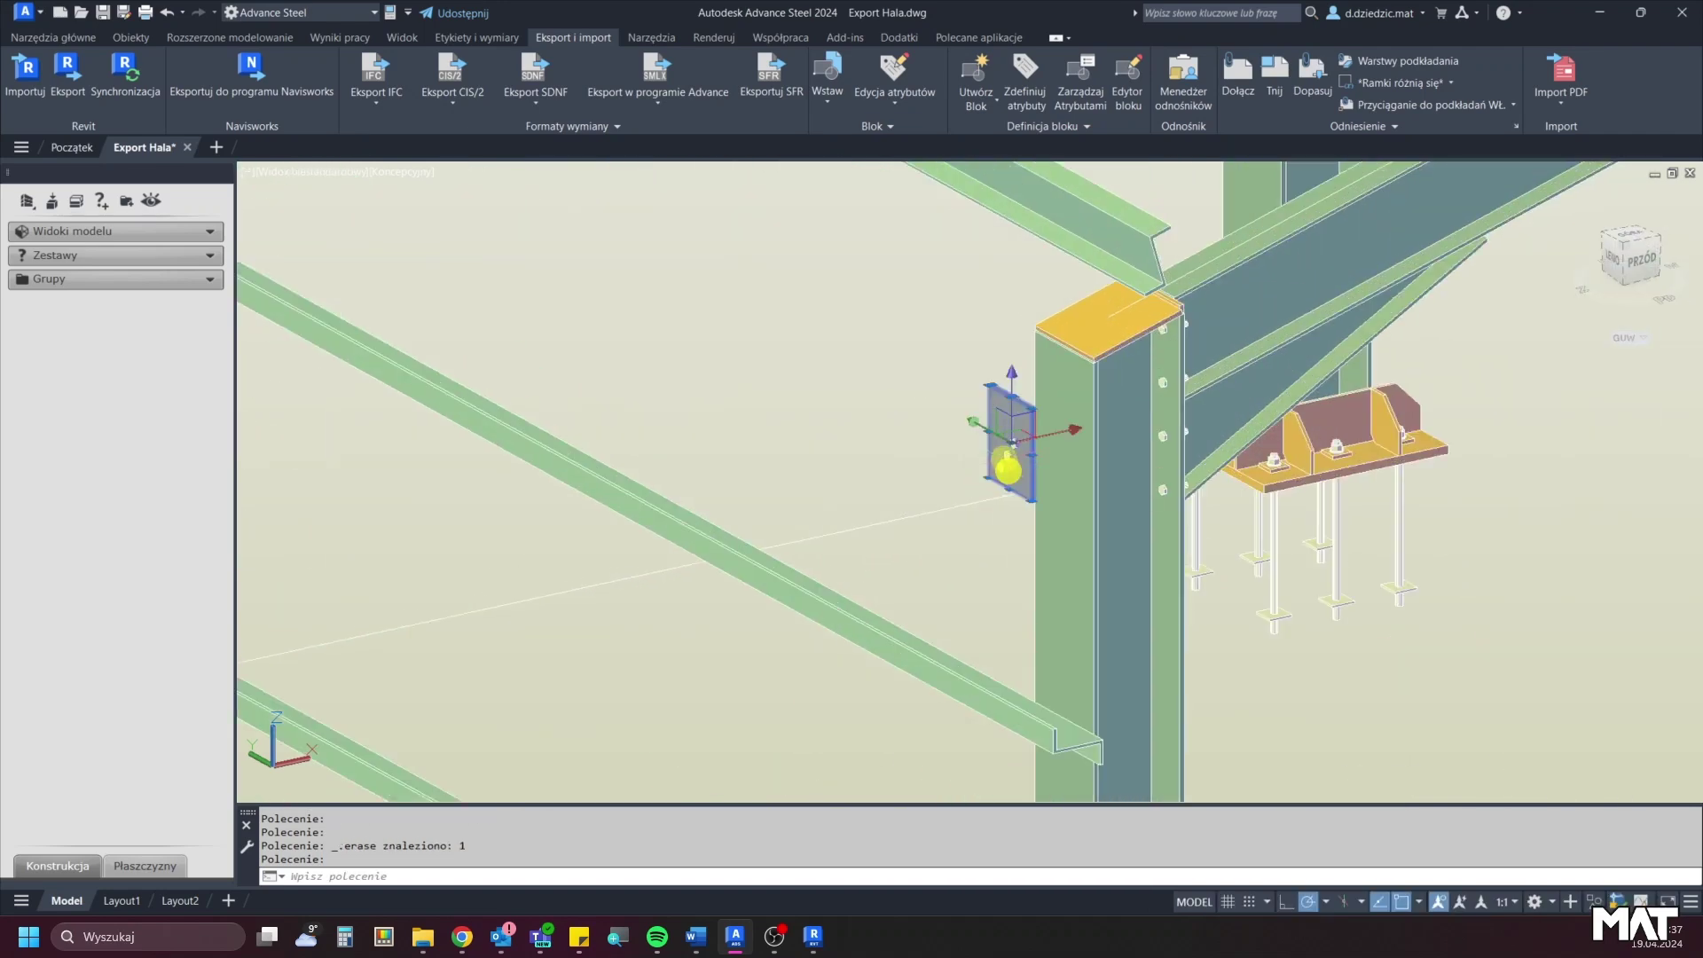
key(Delete)
scroll(954, 444, down, 3)
middle_drag(870, 472, 974, 623)
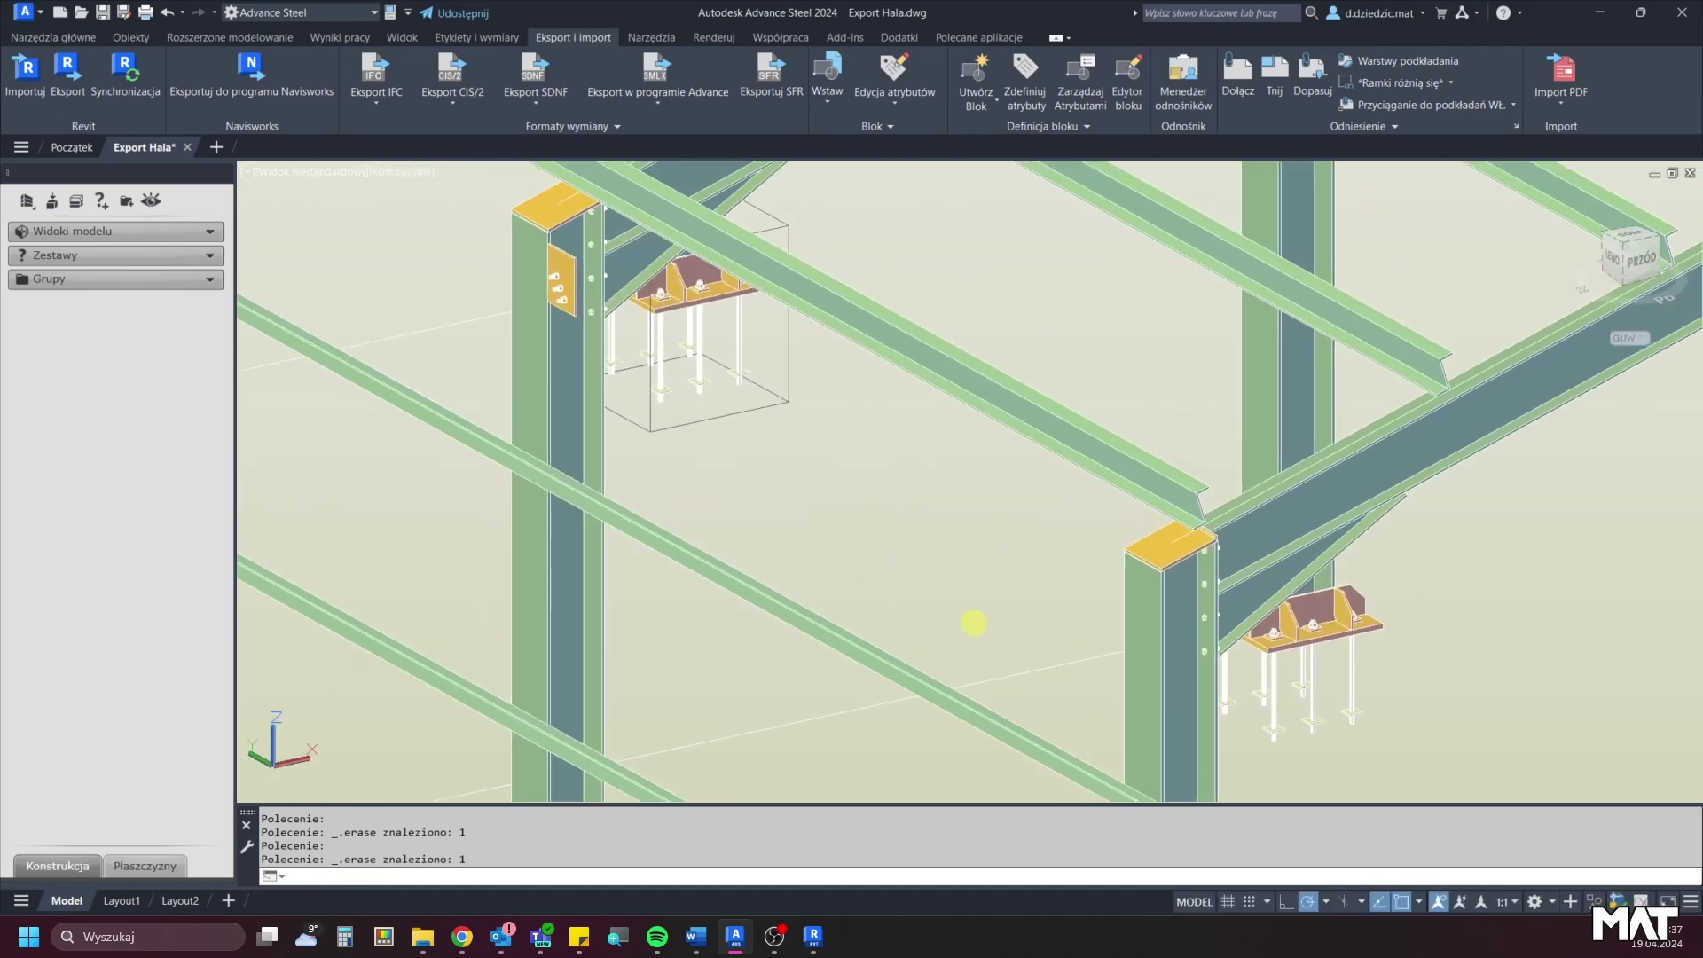
click(564, 285)
key(Delete)
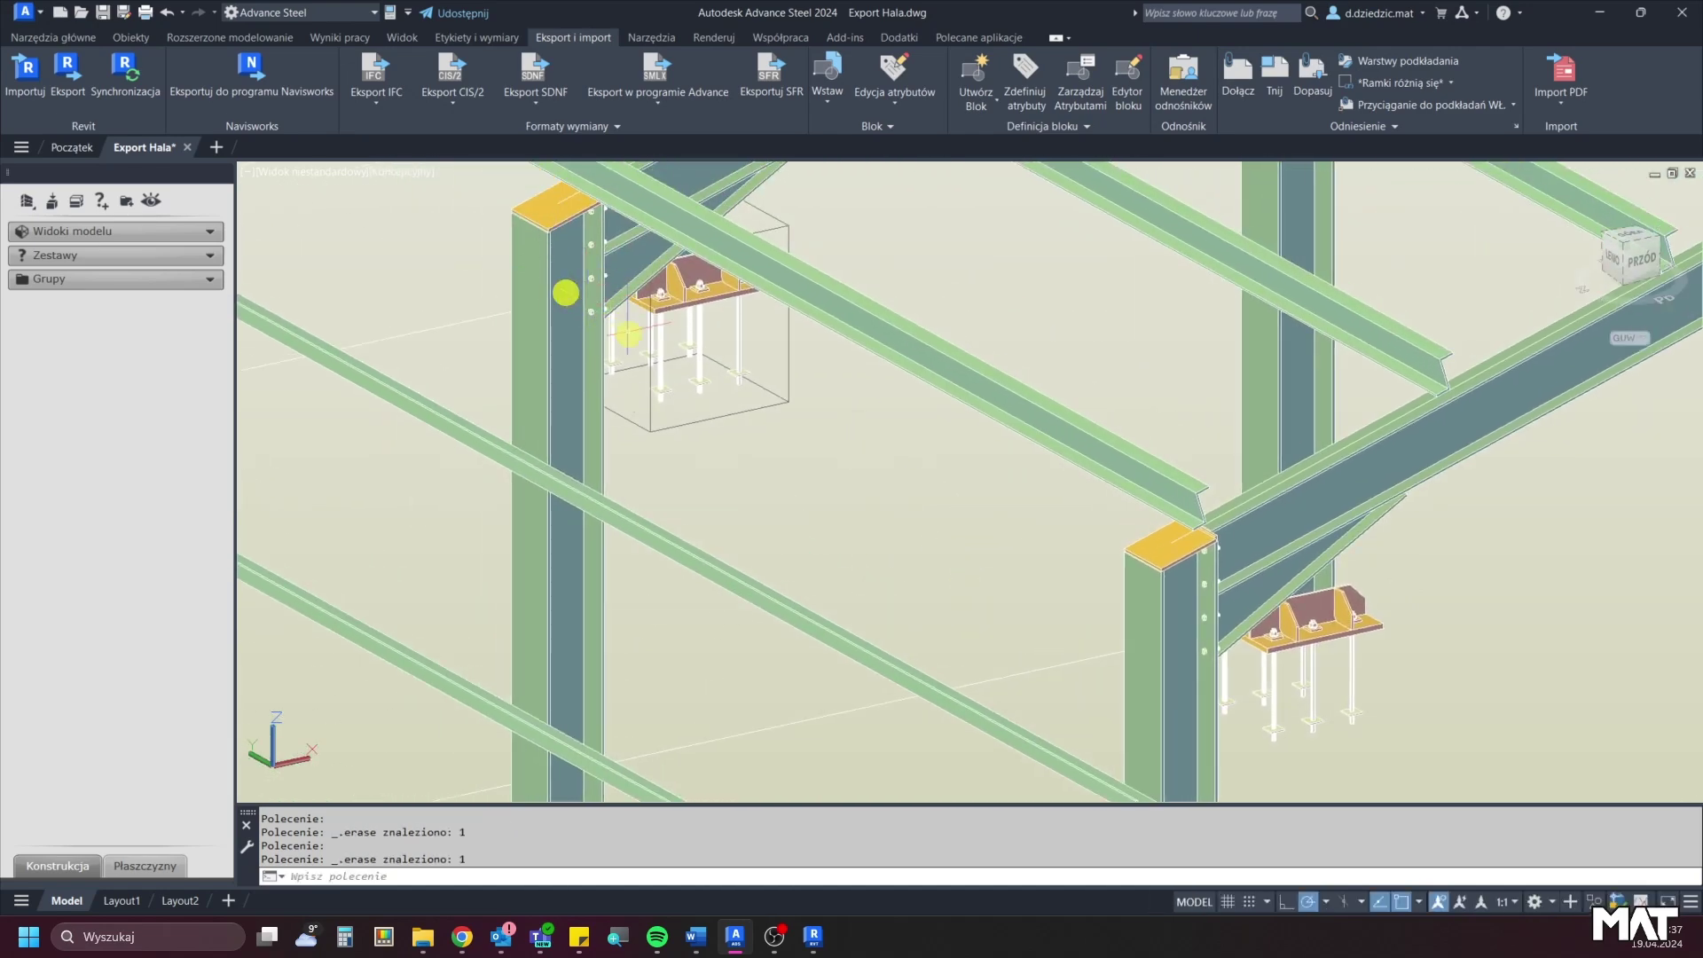
Delete the plate at the column base.
scroll(737, 551, down, 5)
scroll(825, 711, up, 3)
scroll(510, 532, up, 5)
click(510, 476)
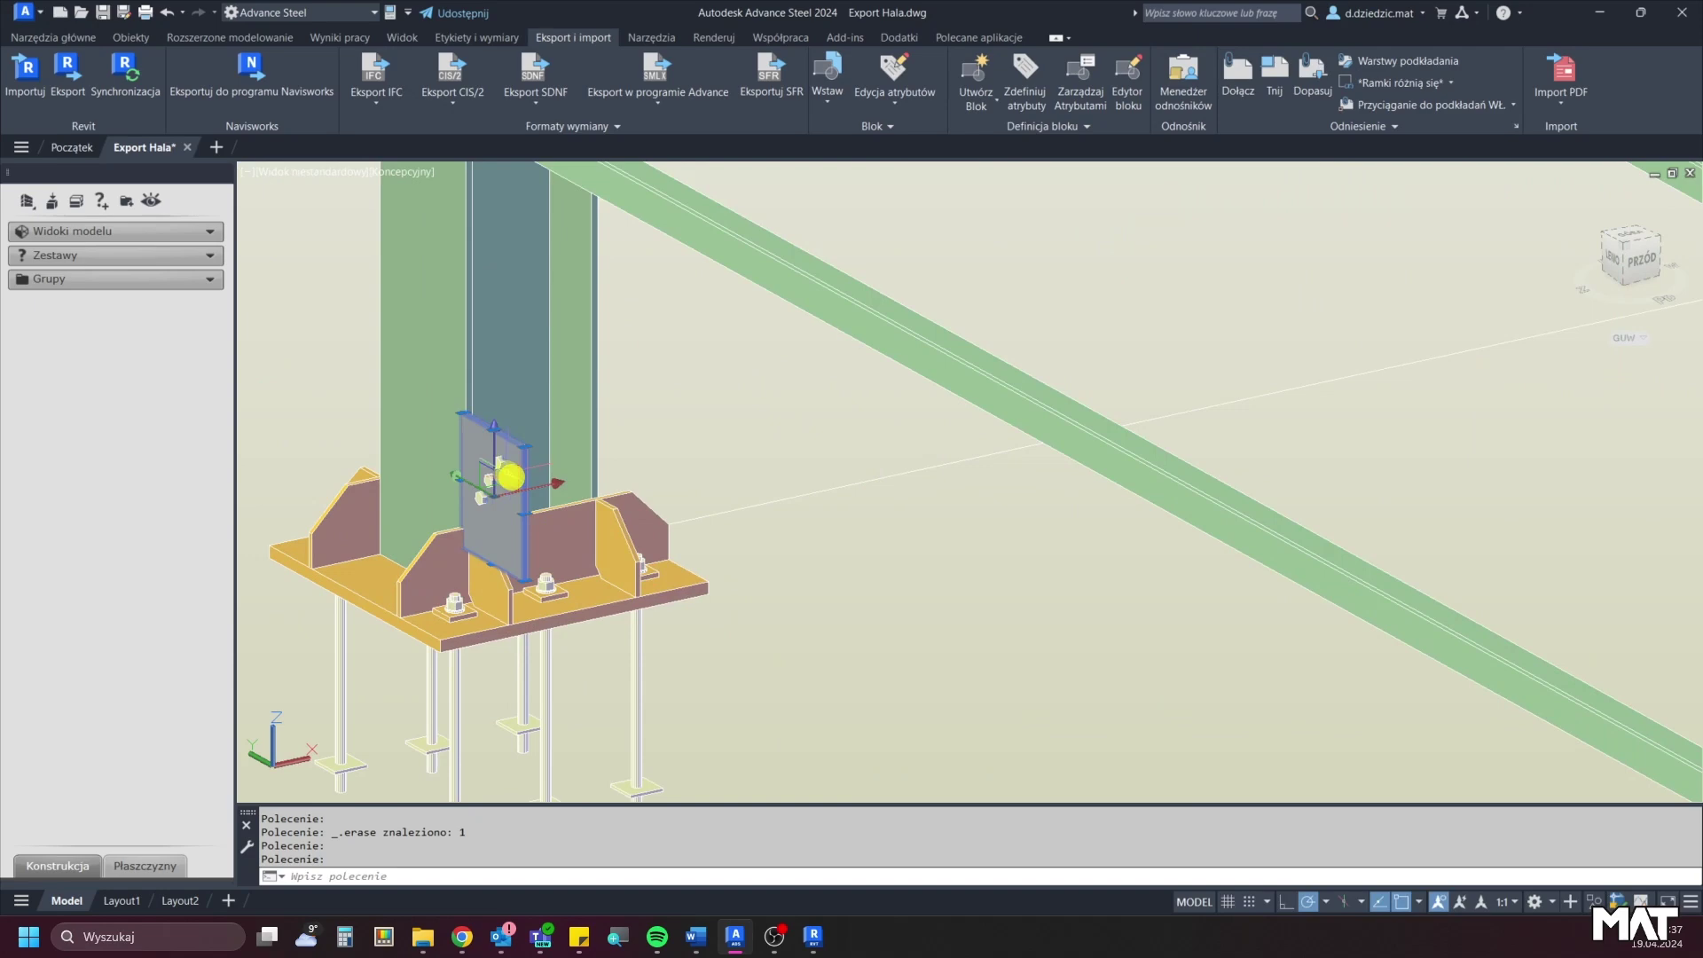
key(Delete)
Window-select and delete the bolted plate together with its bolts.
scroll(494, 476, down, 5)
scroll(772, 600, up, 5)
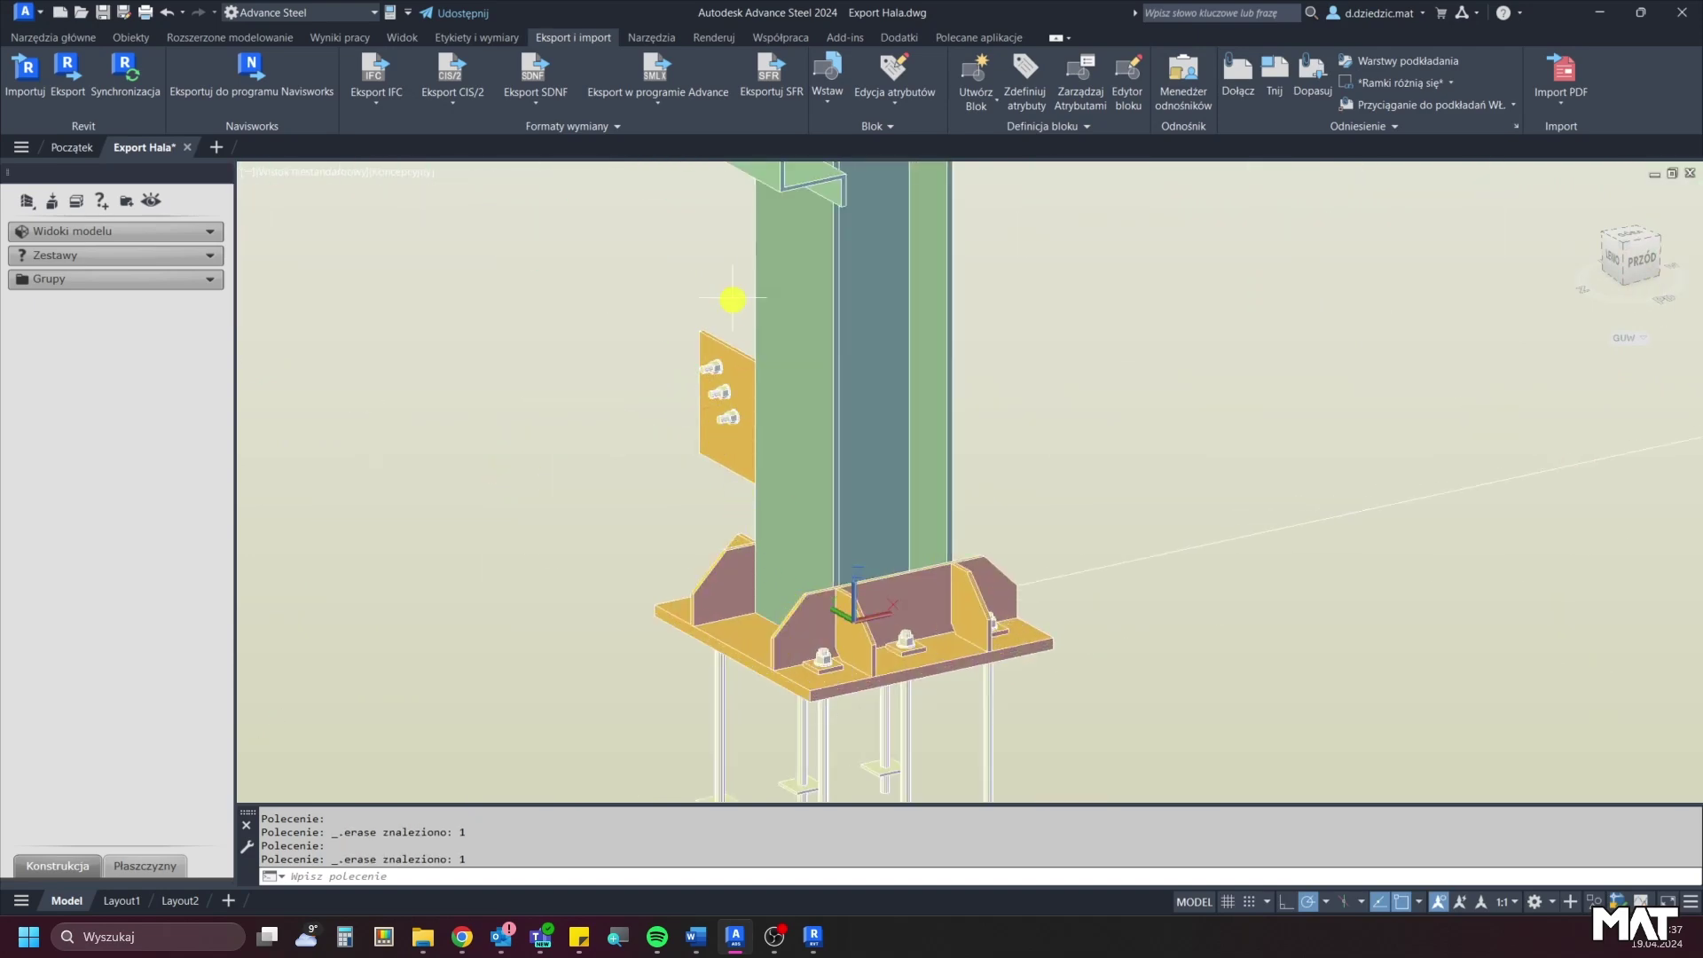
click(732, 300)
click(685, 396)
key(Delete)
Select the column-top cap plate, check its context menu, then clear the selection.
scroll(761, 334, down, 3)
scroll(788, 506, down, 2)
scroll(741, 359, up, 5)
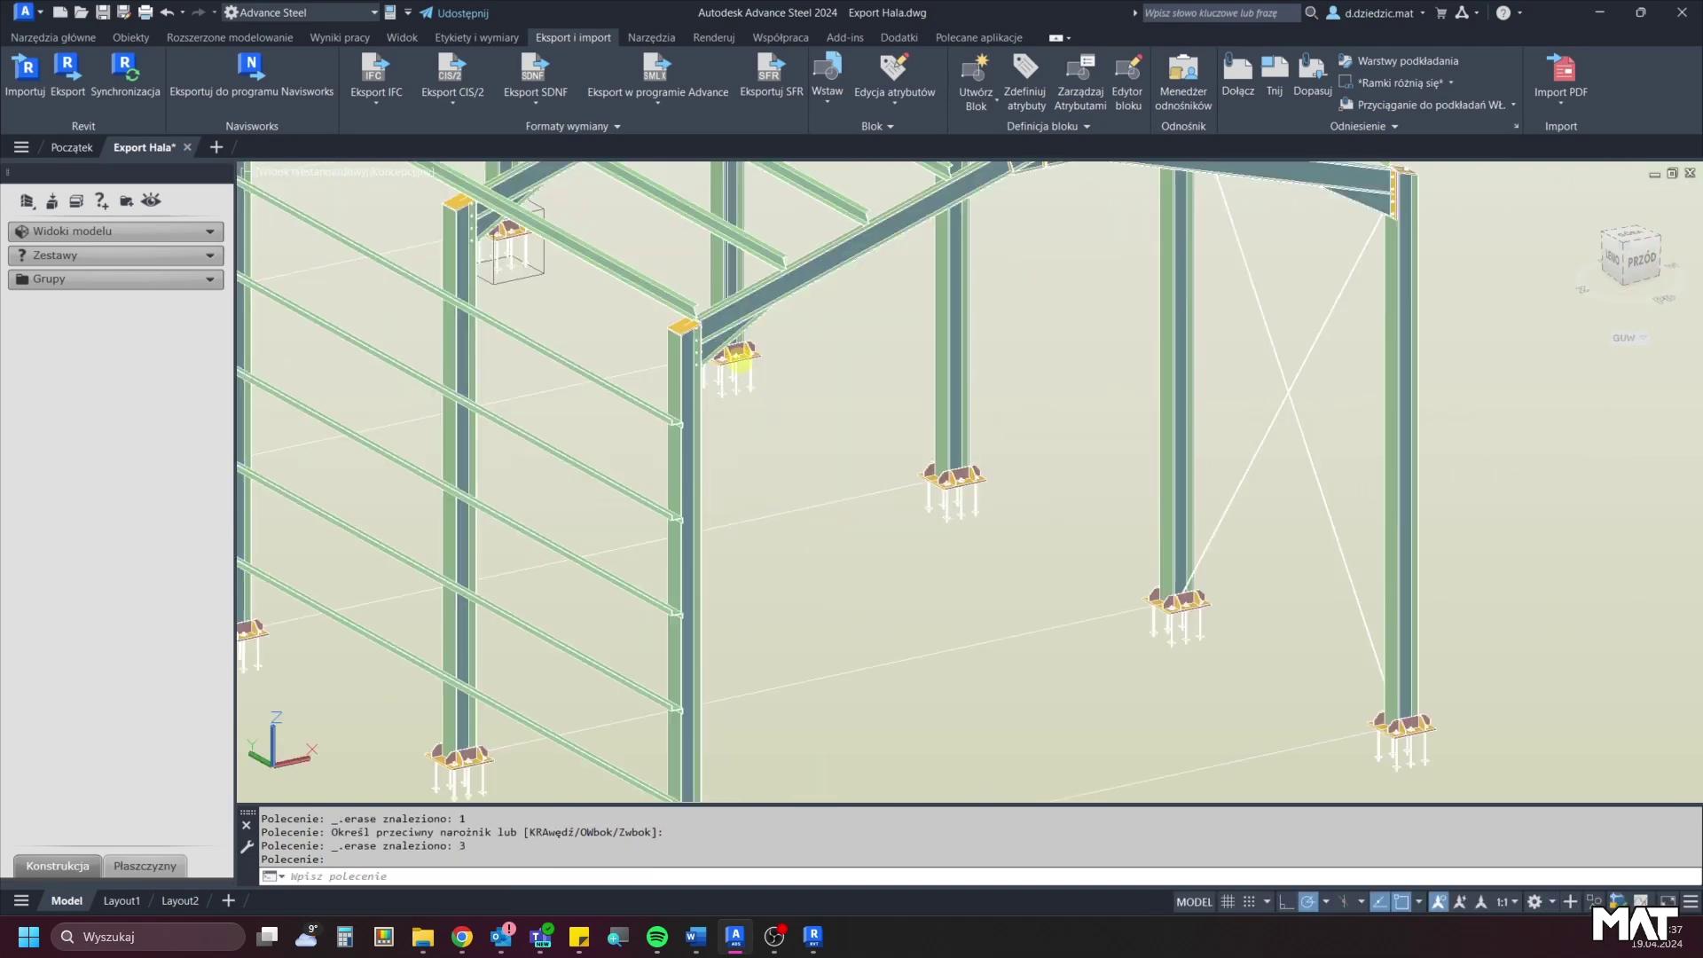
scroll(741, 359, down, 2)
scroll(692, 390, up, 5)
click(693, 396)
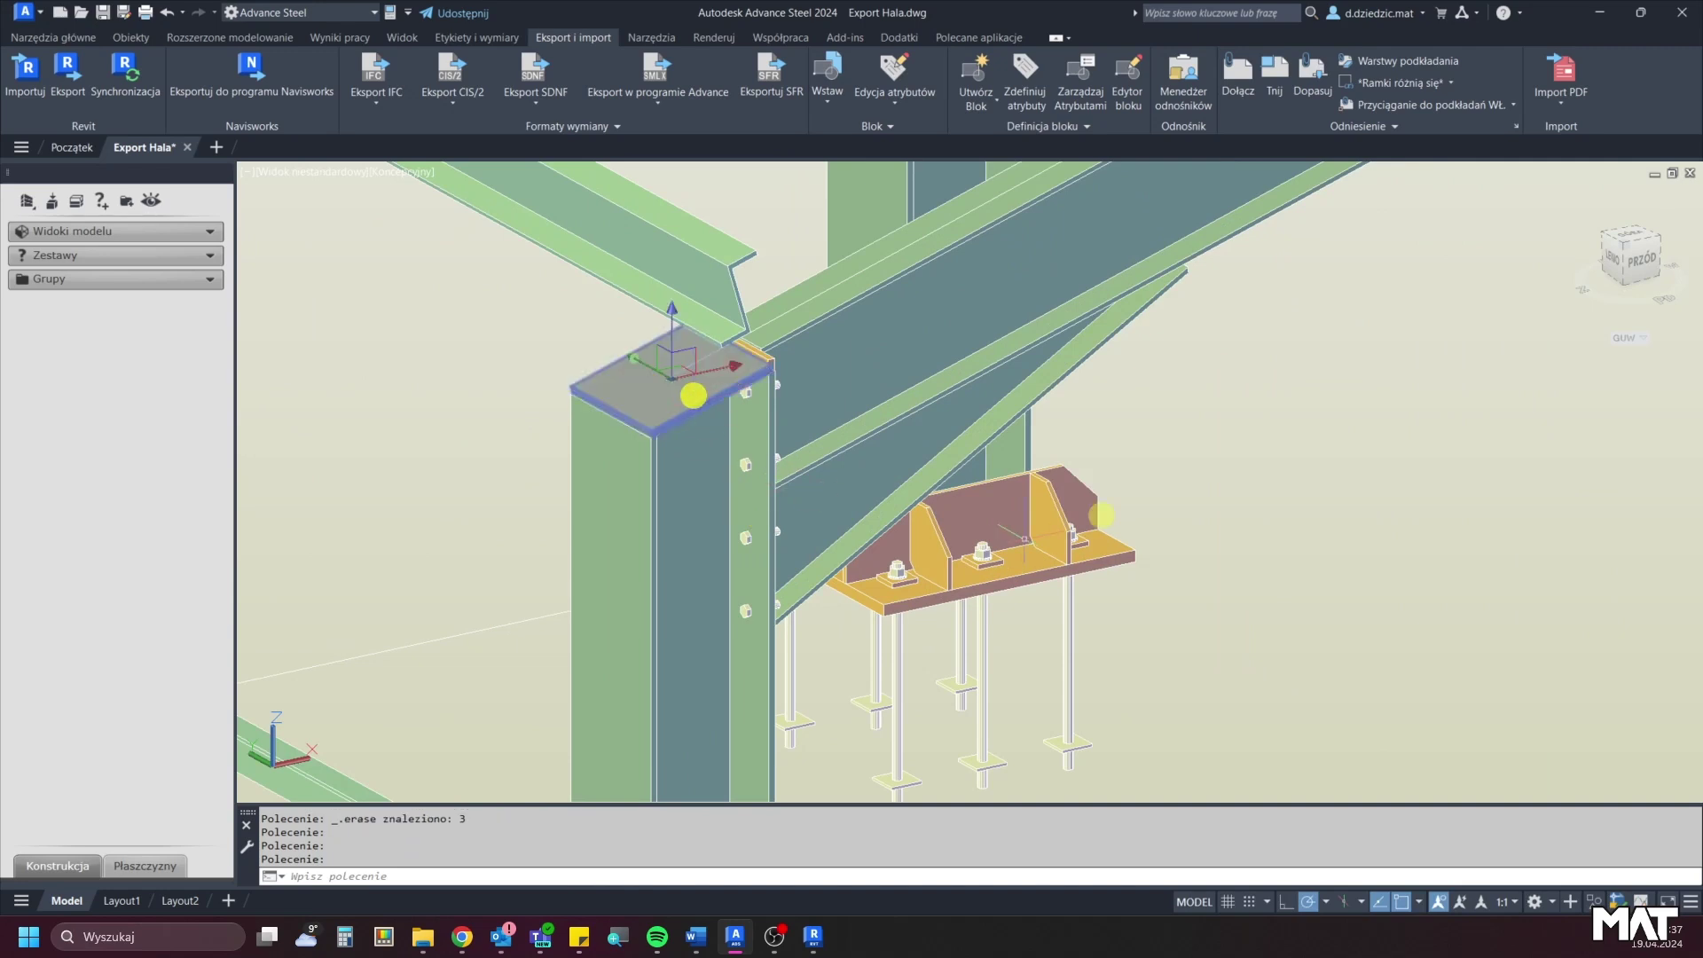
right_click(1193, 392)
click(1336, 629)
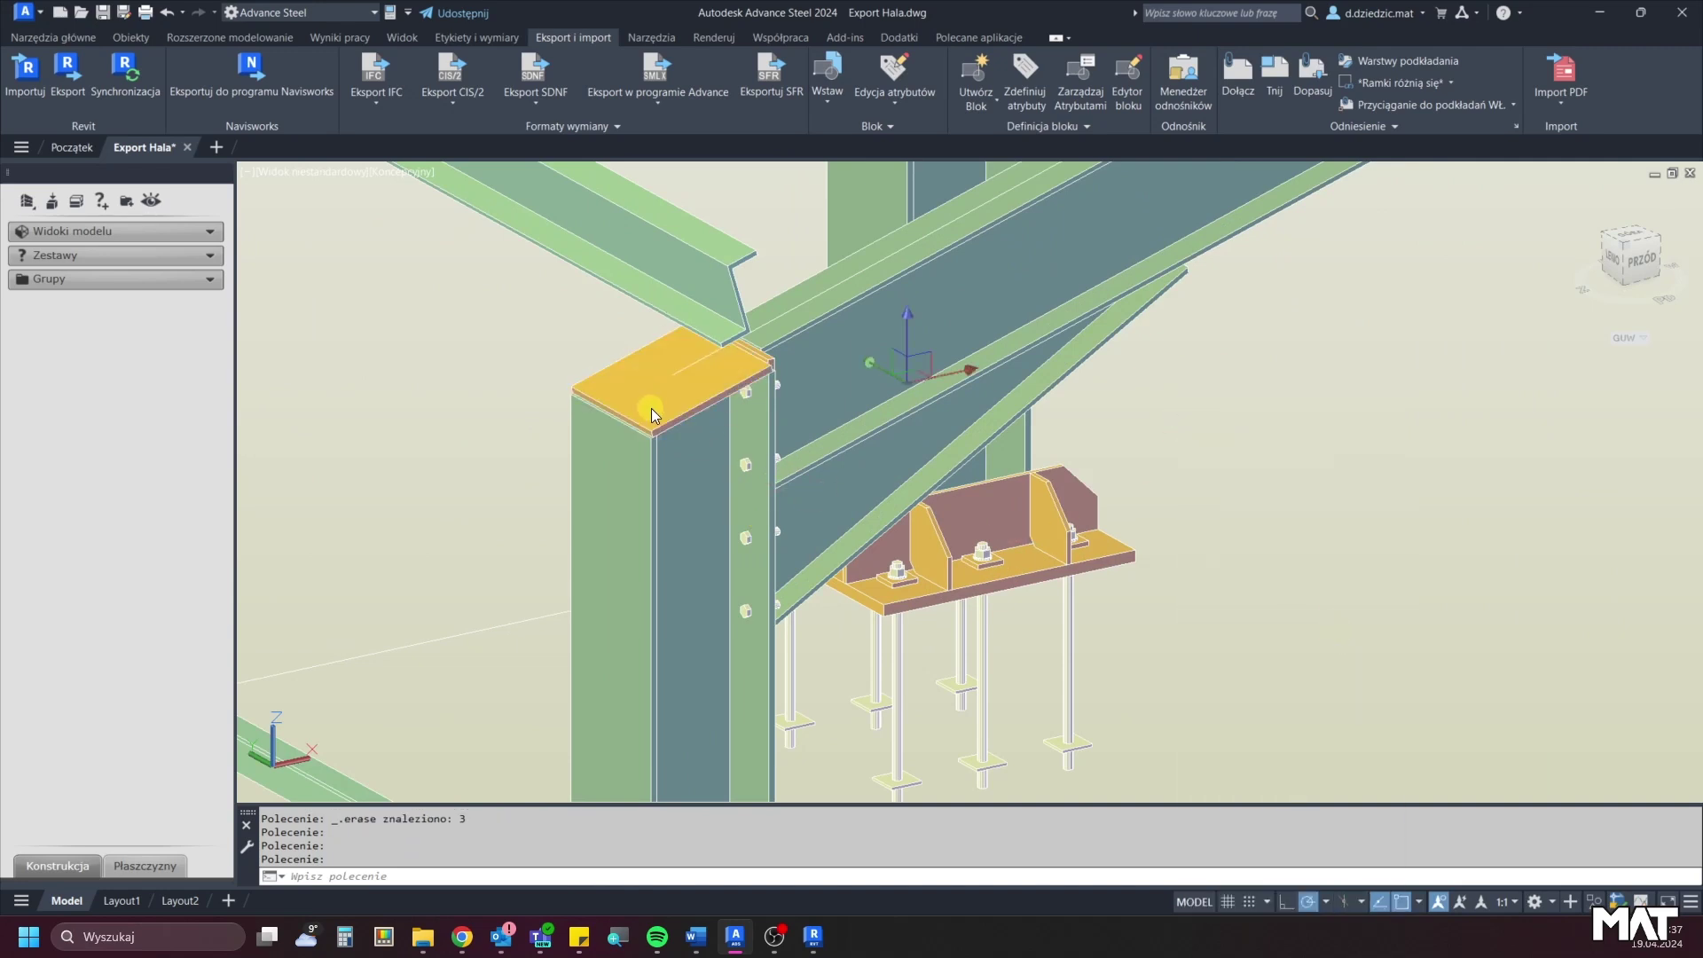
Set the frame-corner cover plate to width 500, coverage Wartość and length 500.
double_click(652, 408)
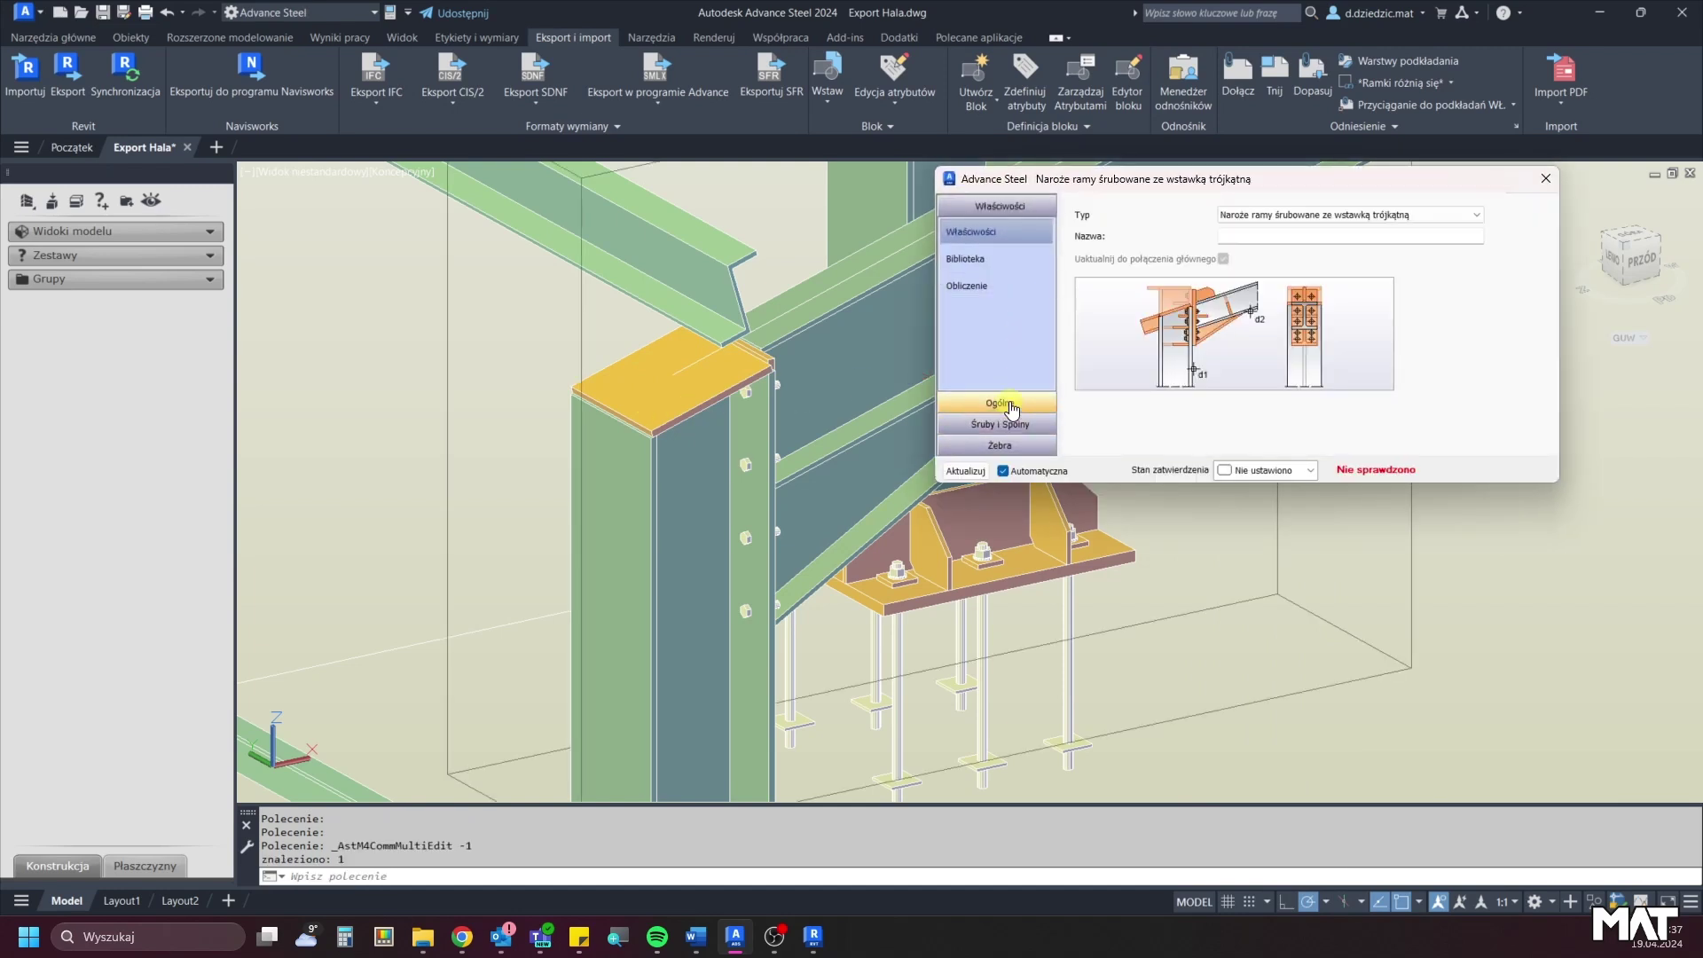
click(1011, 406)
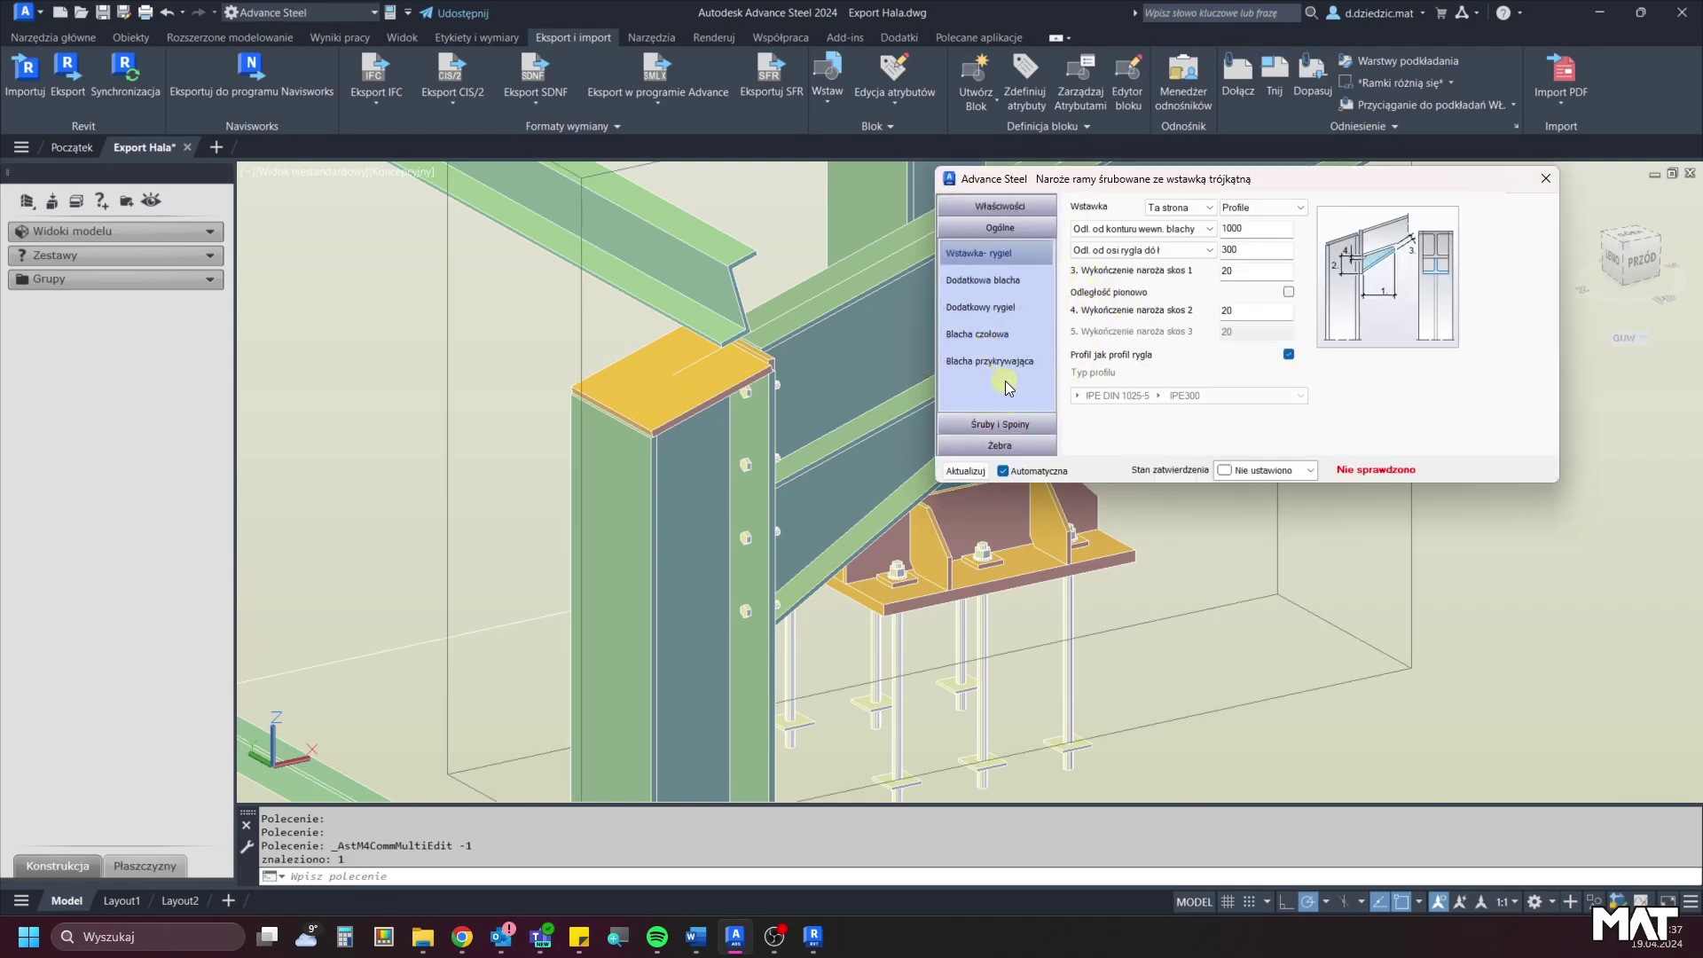
click(1023, 366)
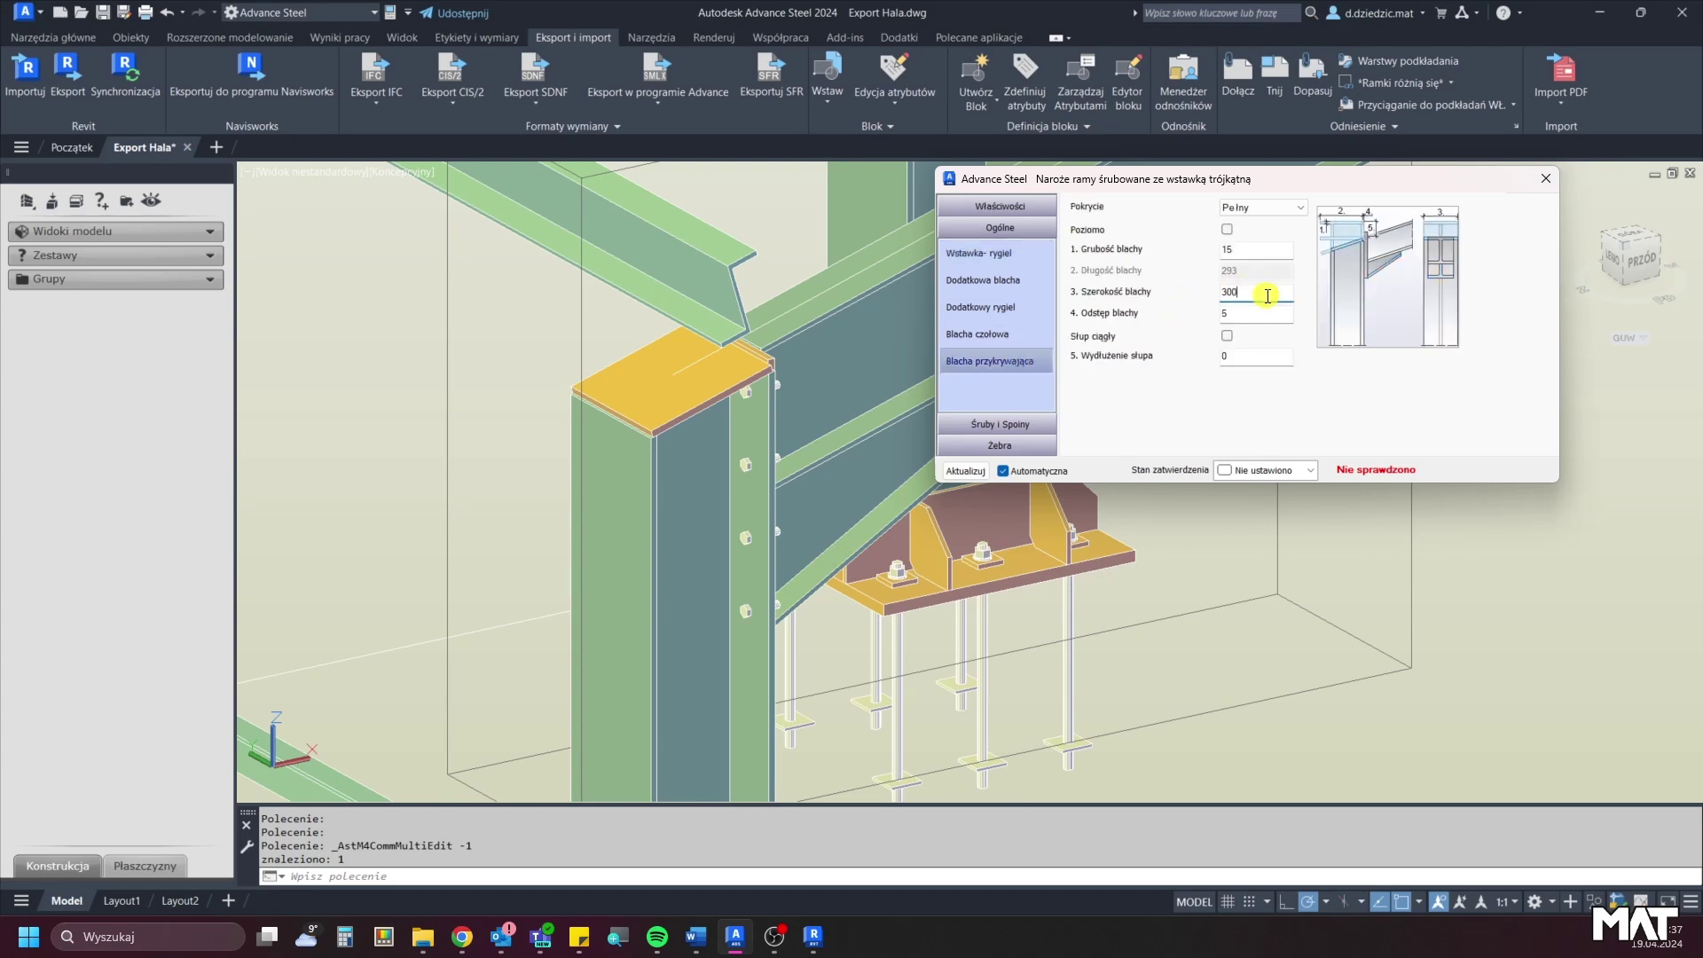
key(Return)
text(0)
click(1260, 250)
click(1278, 212)
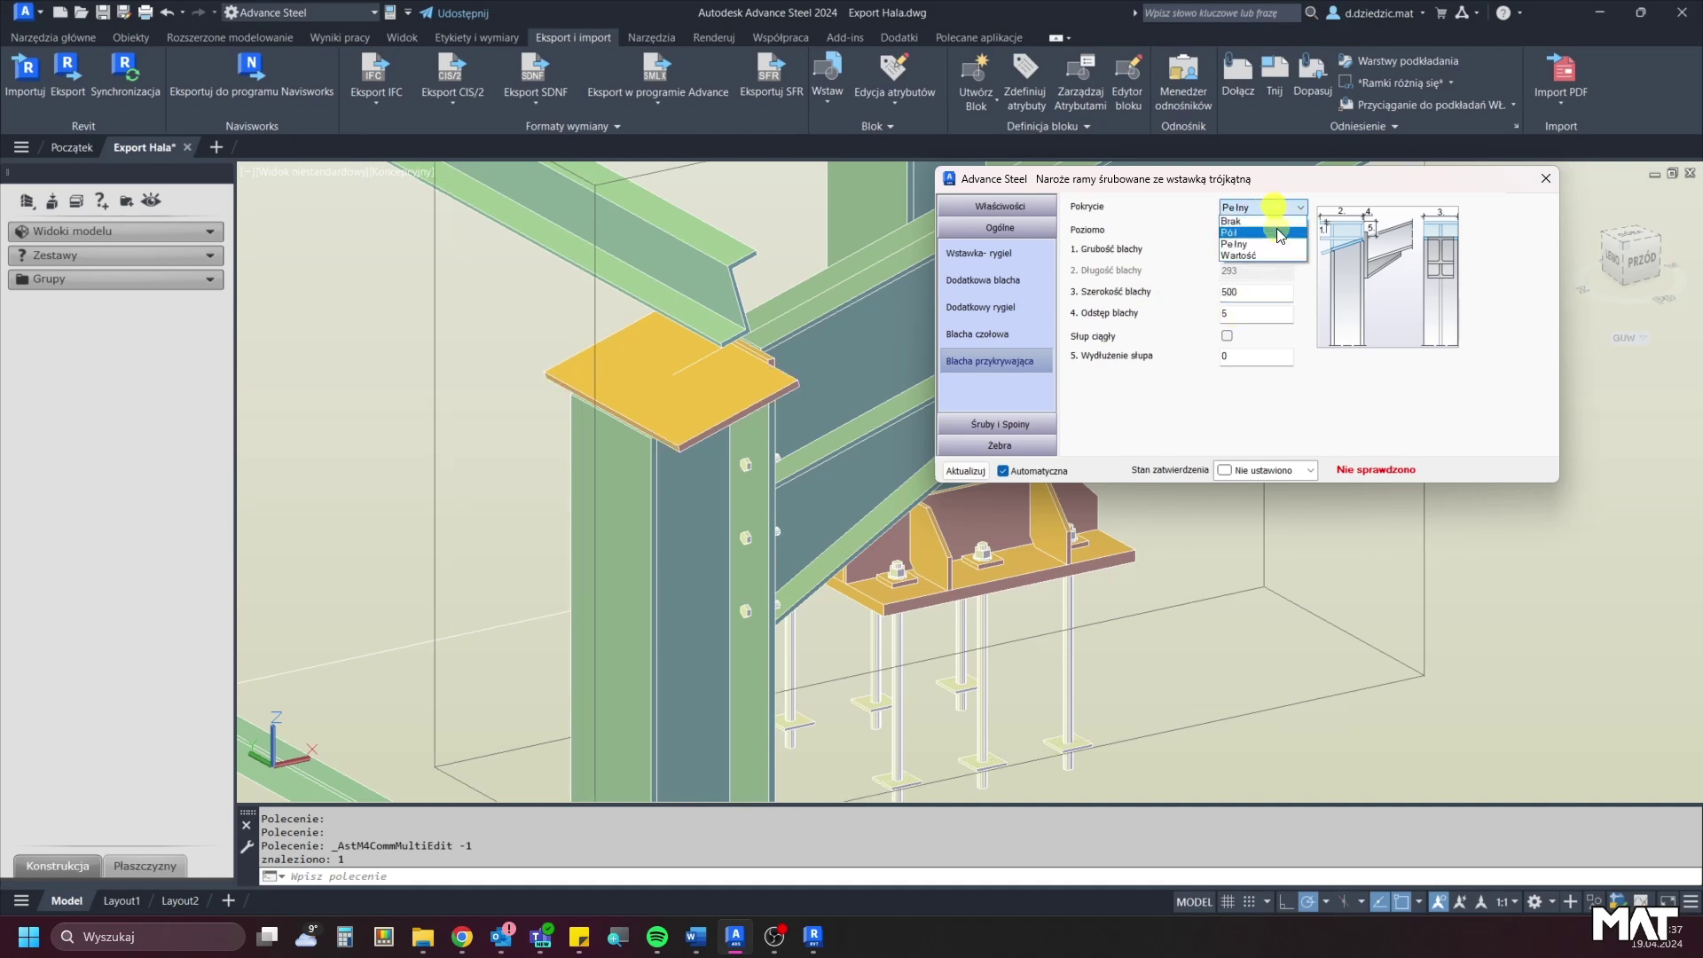
click(1241, 270)
text(500)
key(Return)
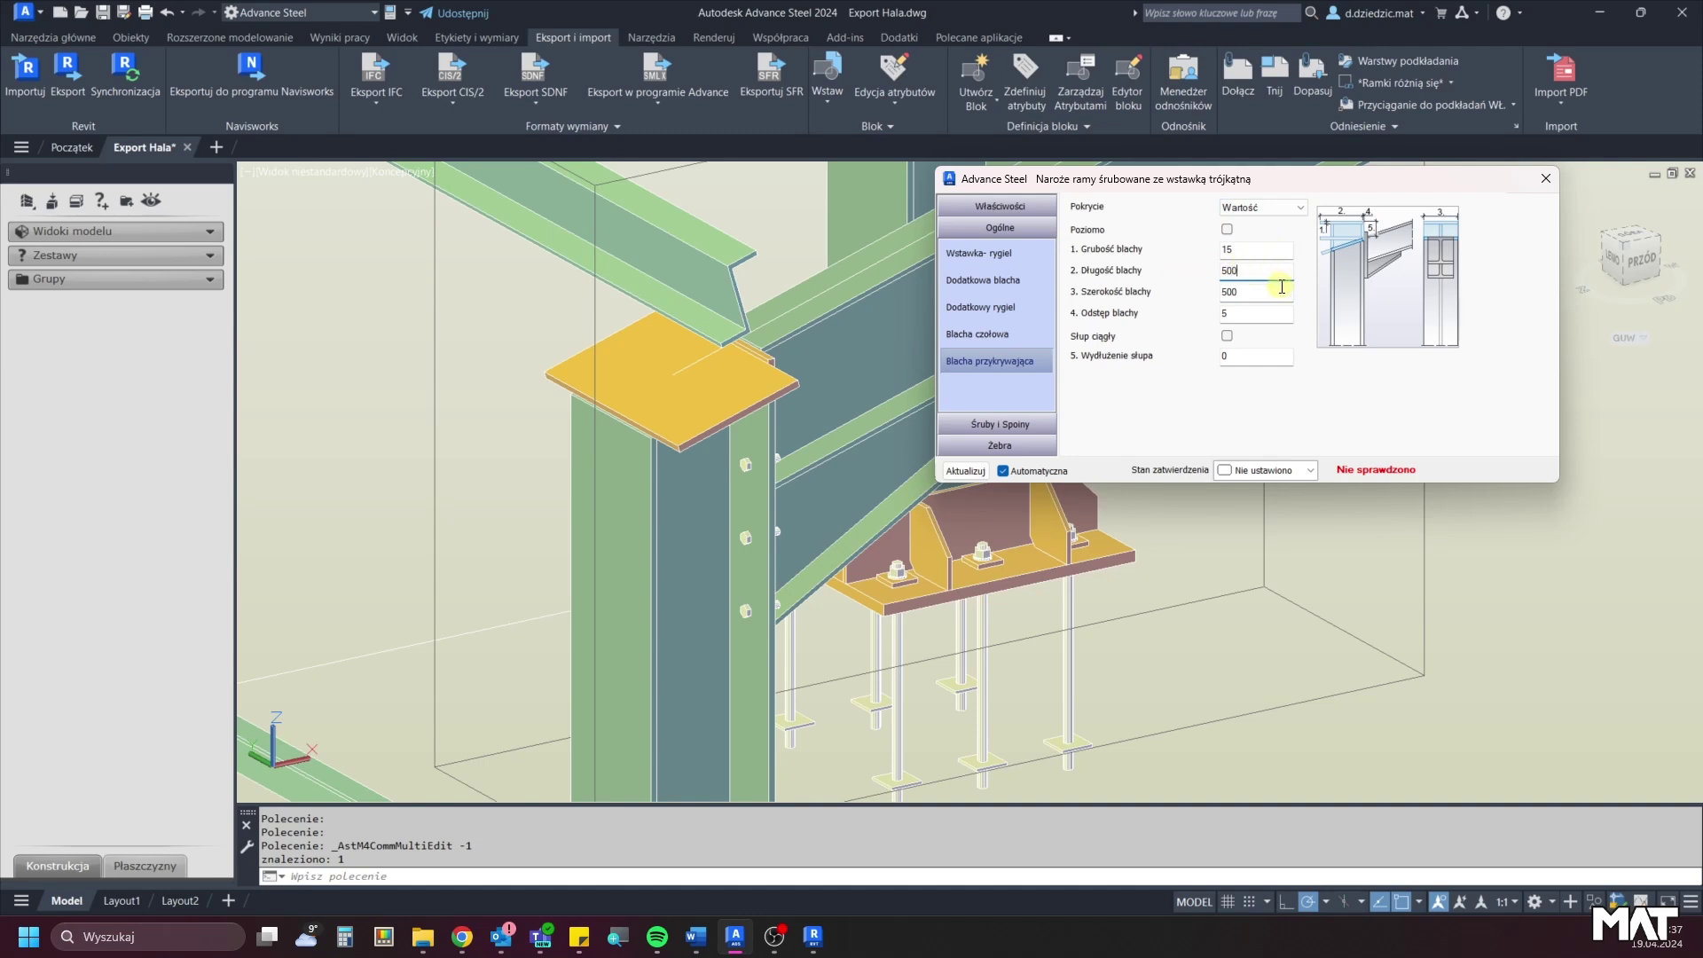
click(1281, 289)
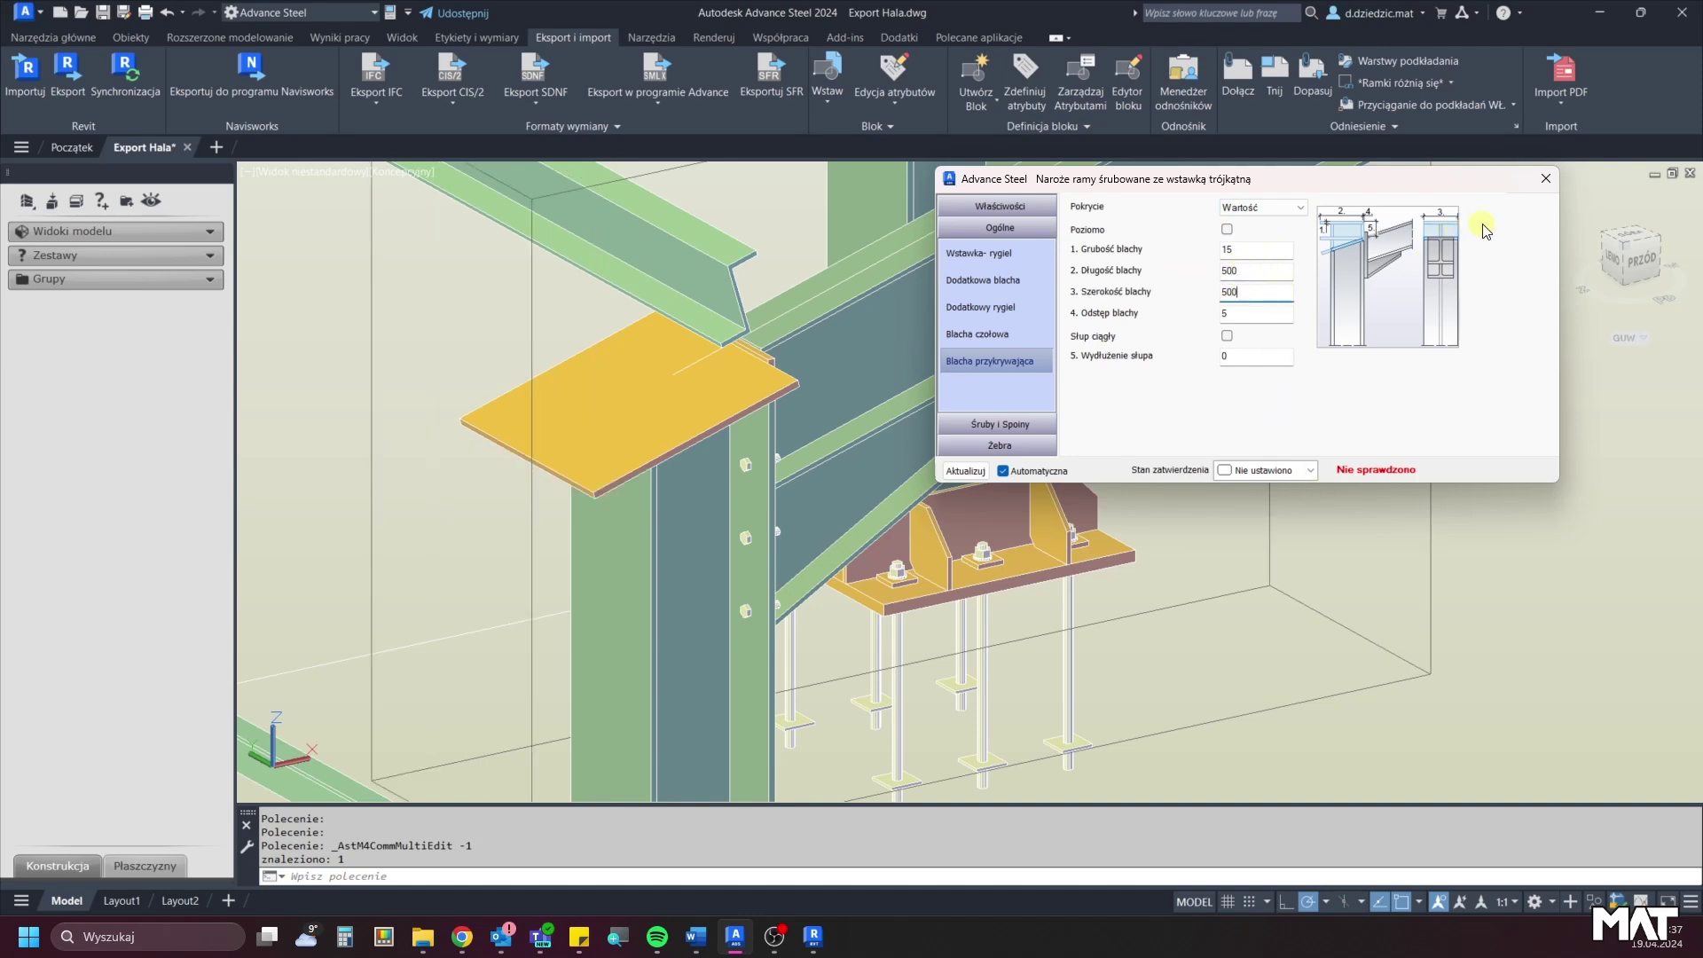
click(1545, 178)
Re-export the model over Export Hala.smlx, confirming the overwrite.
scroll(1545, 178, down, 5)
scroll(985, 418, down, 1)
scroll(1103, 401, up, 2)
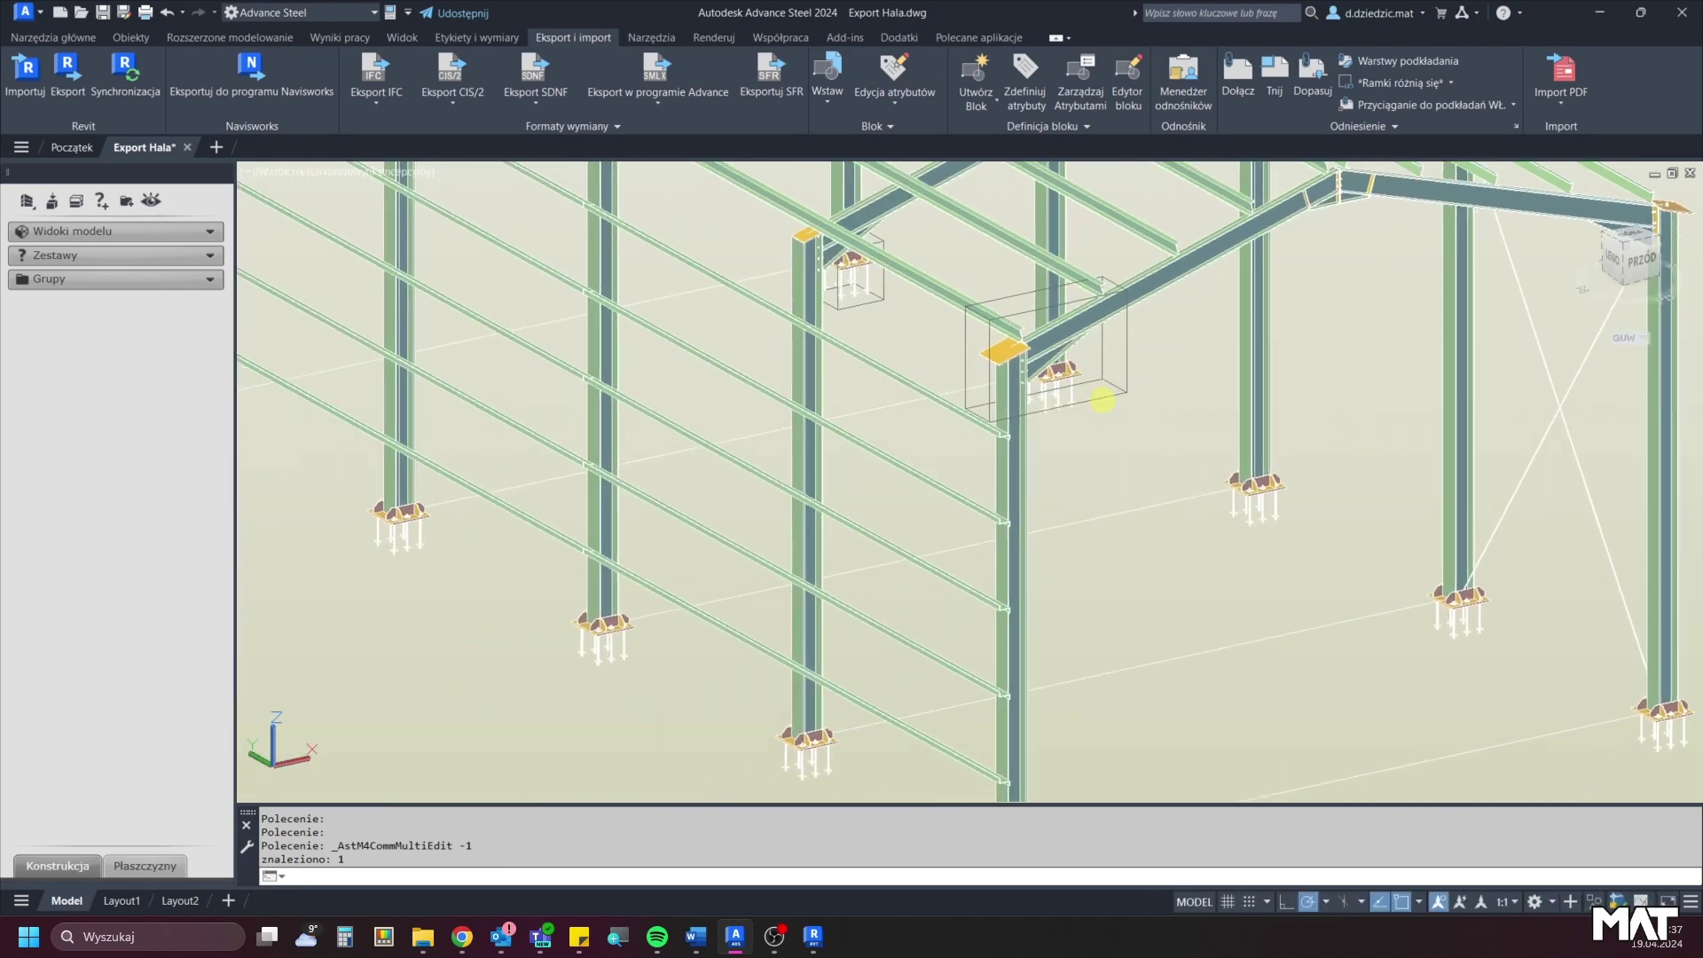
click(68, 75)
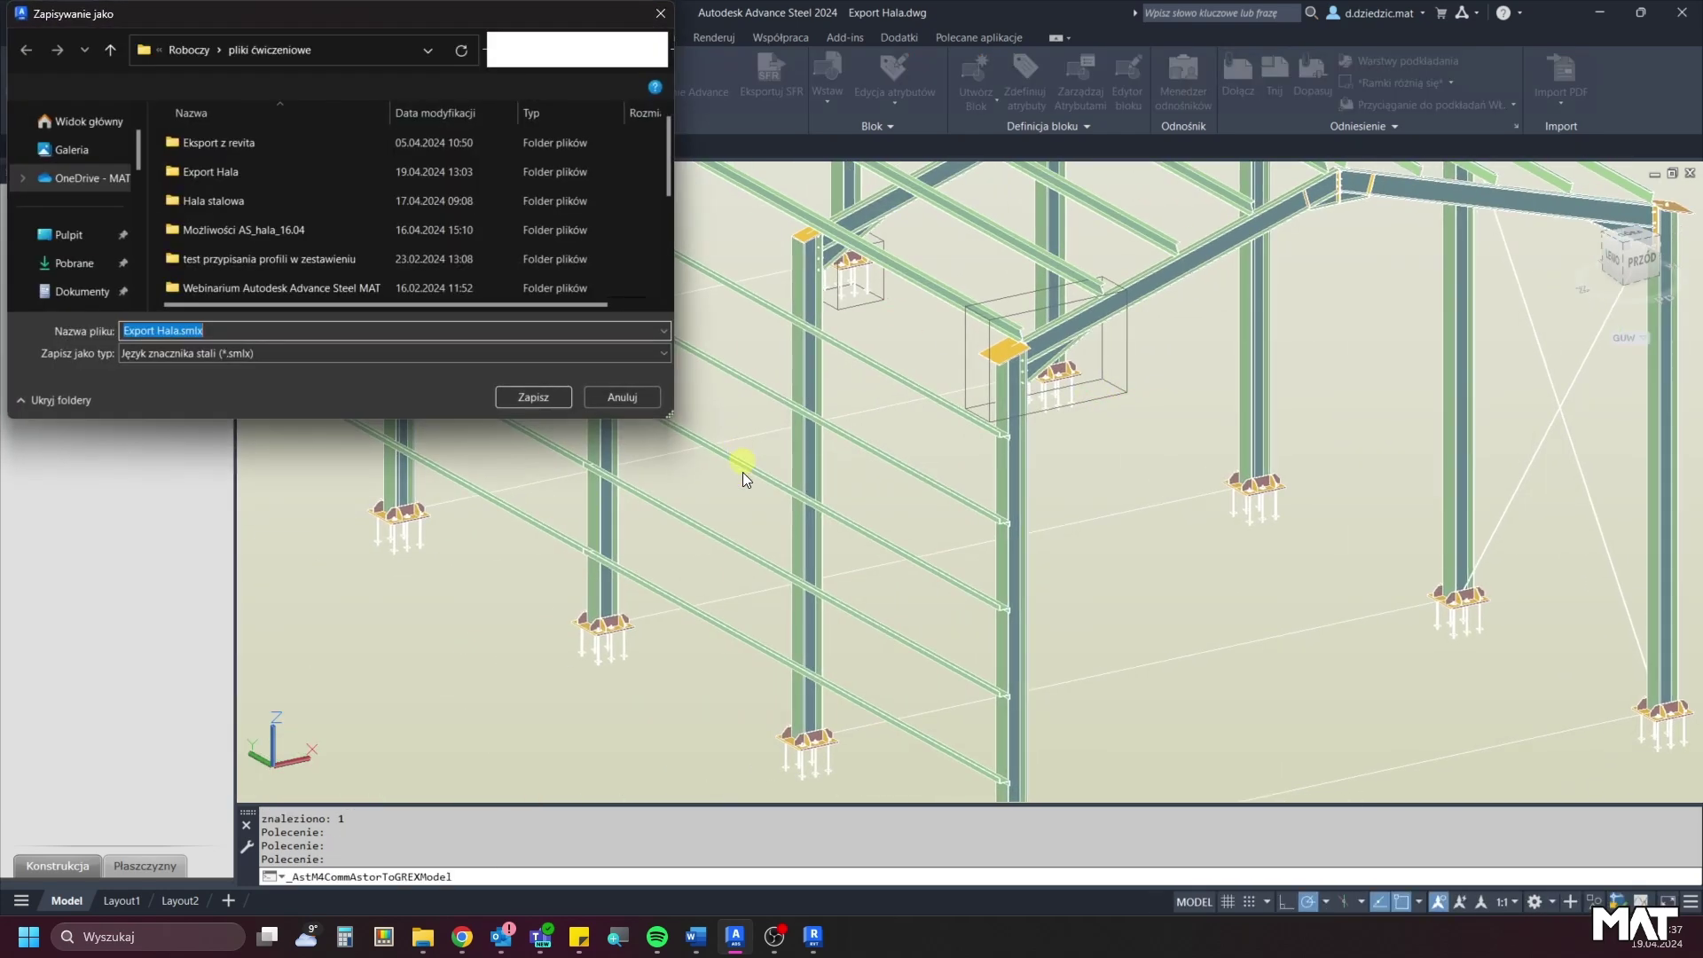
click(543, 395)
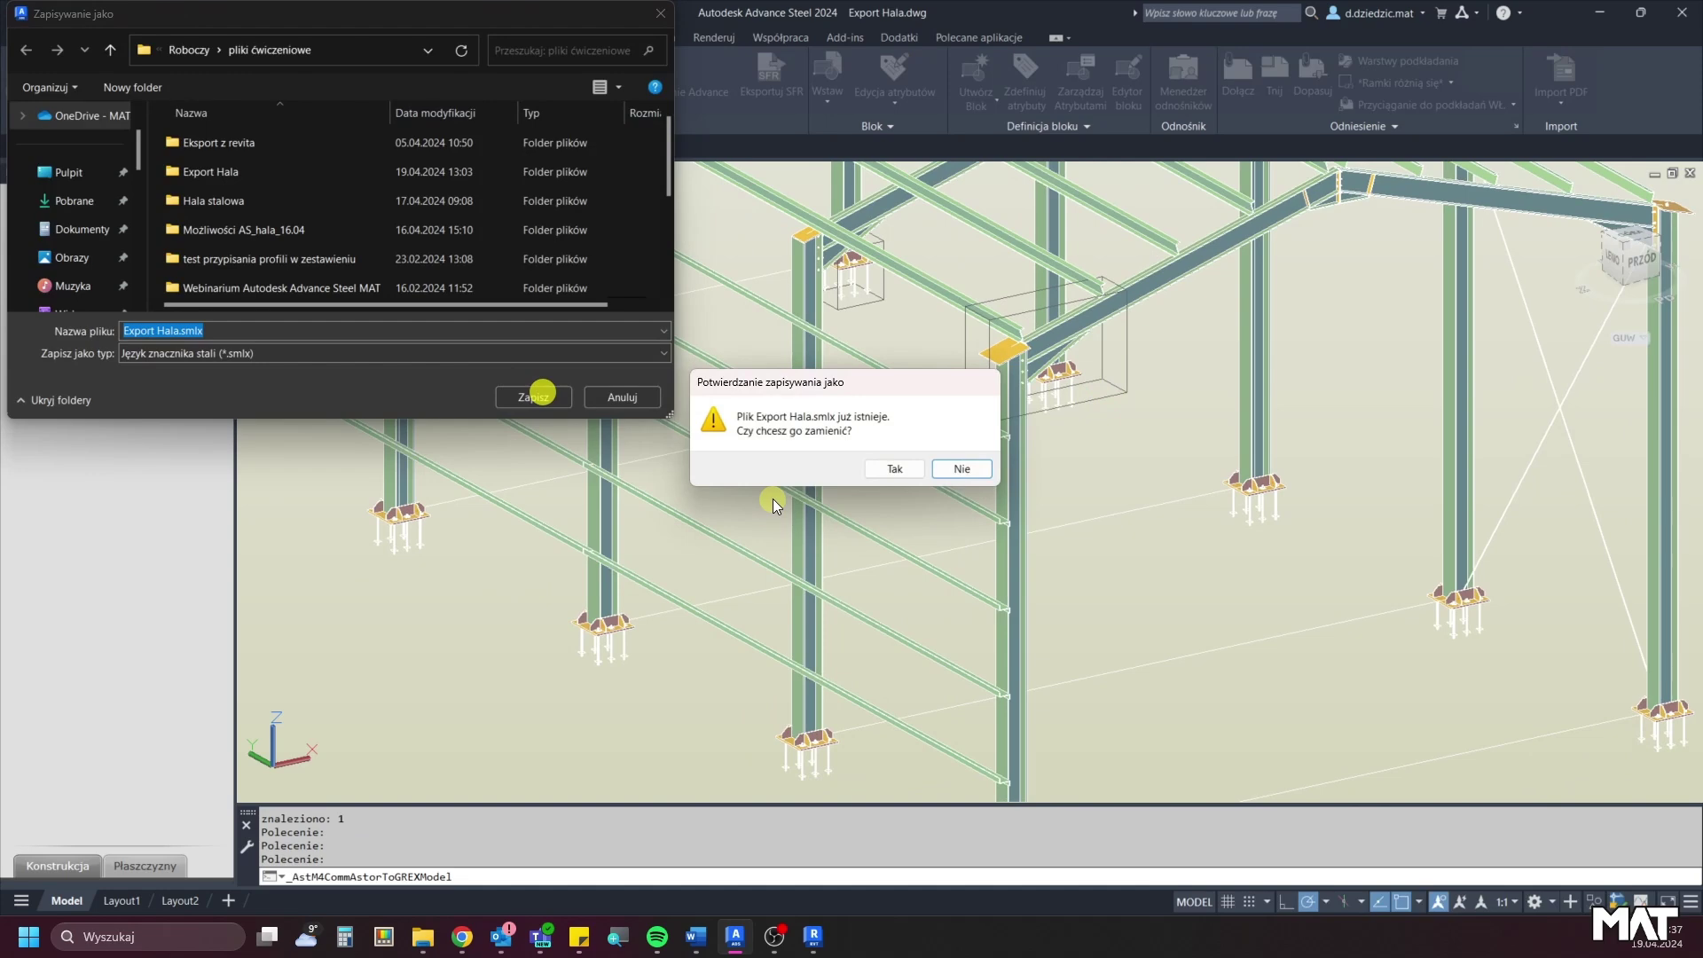
click(892, 469)
mouse_move(812, 935)
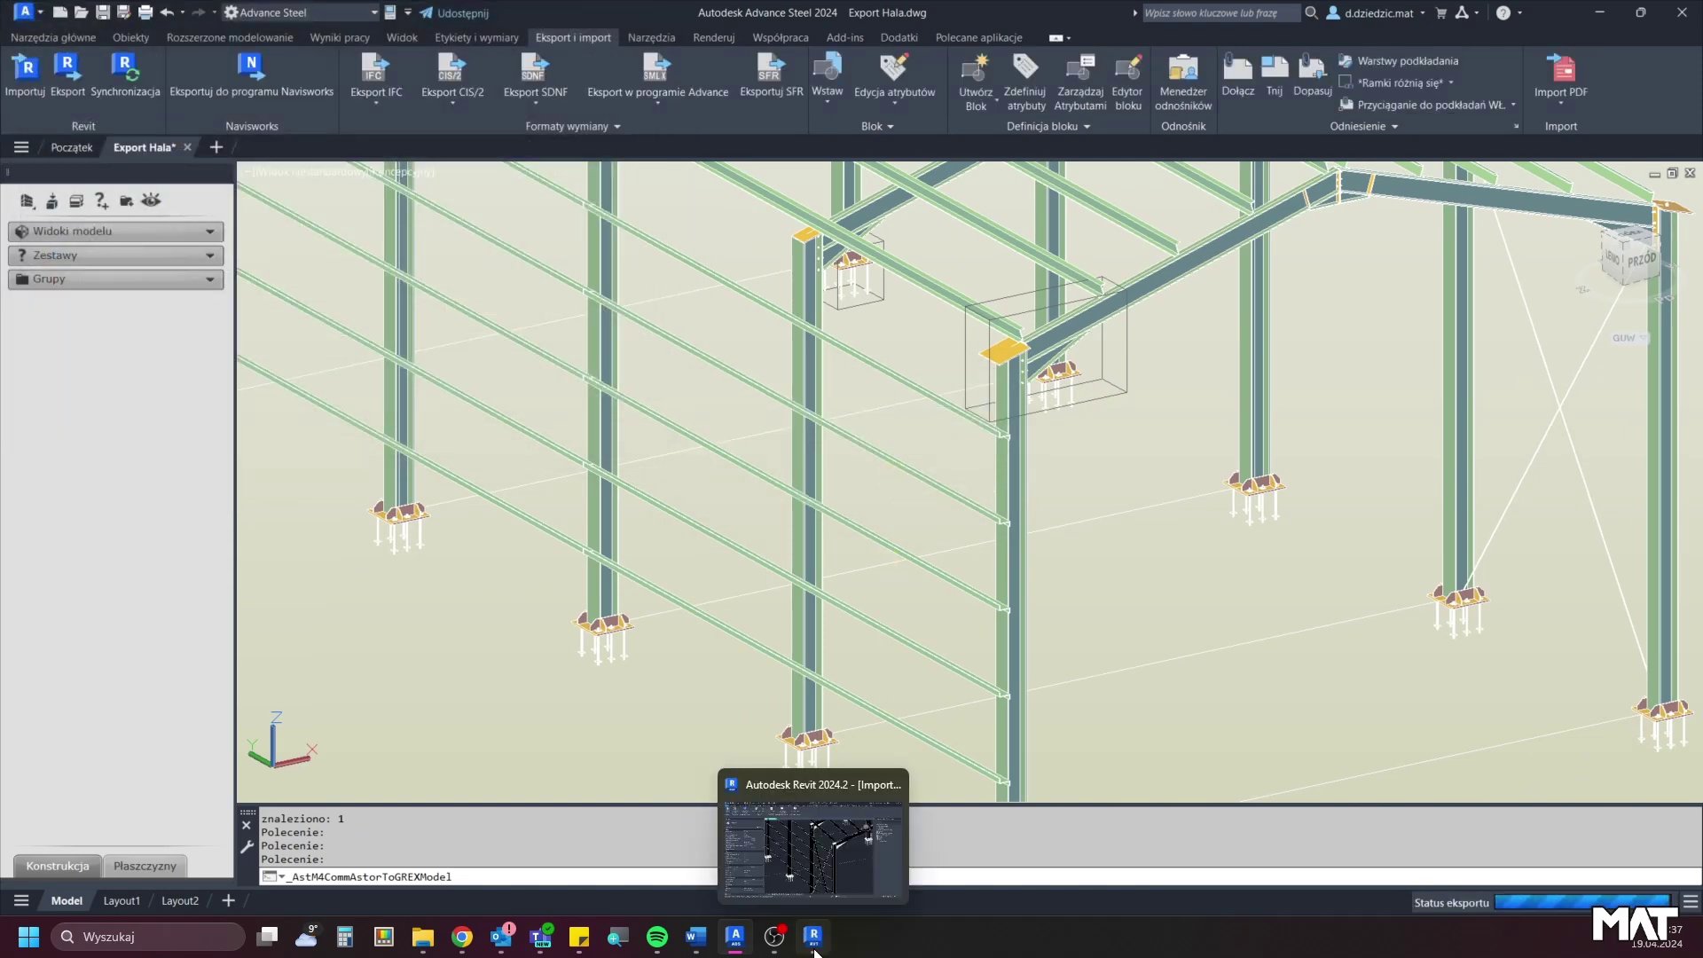
In Revit, open the Advance Steel Synchronisation window and pick Export Hala.smlx to load.
click(817, 942)
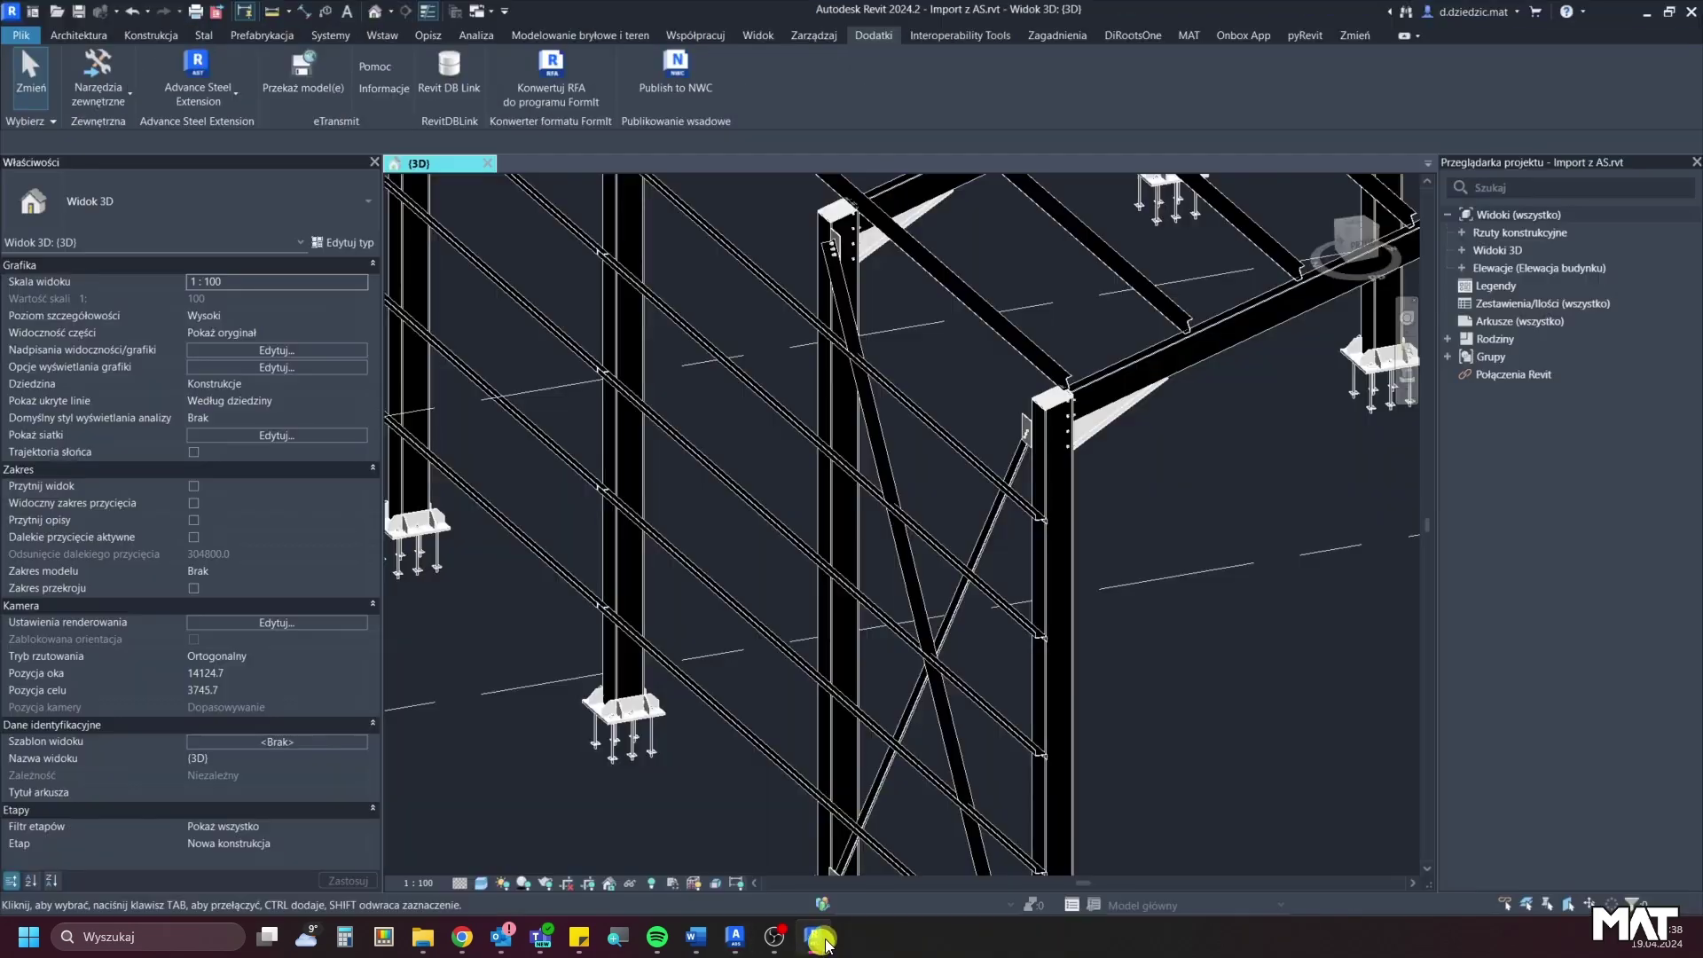
click(222, 92)
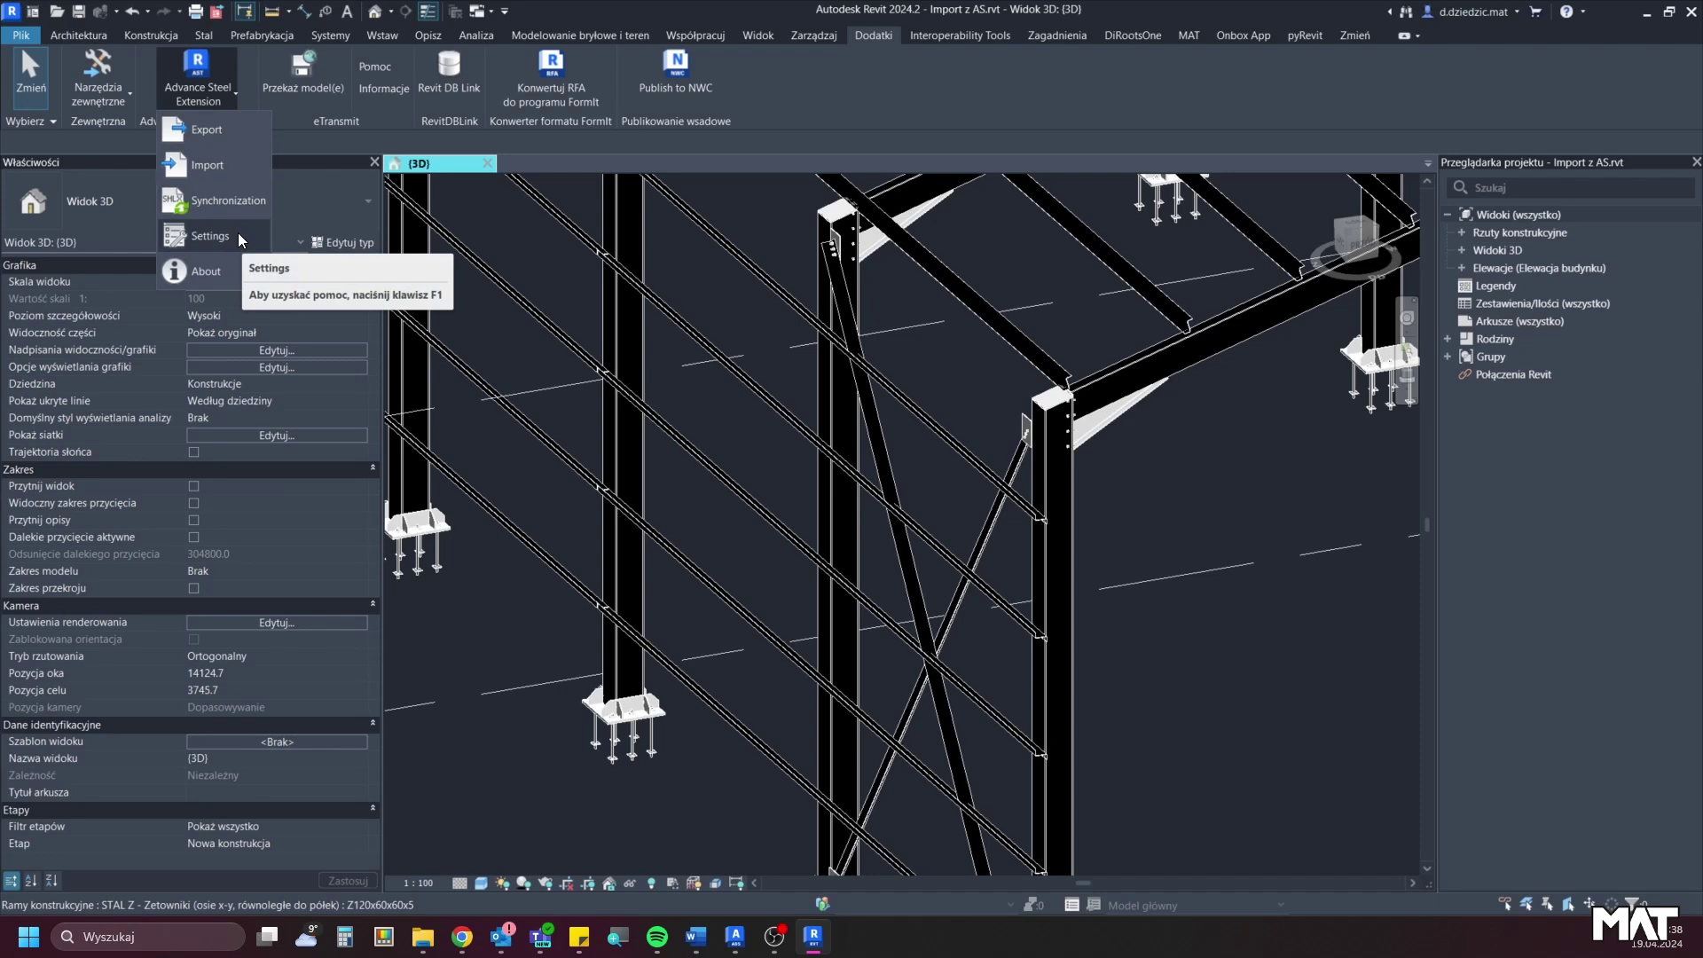
click(248, 202)
click(323, 412)
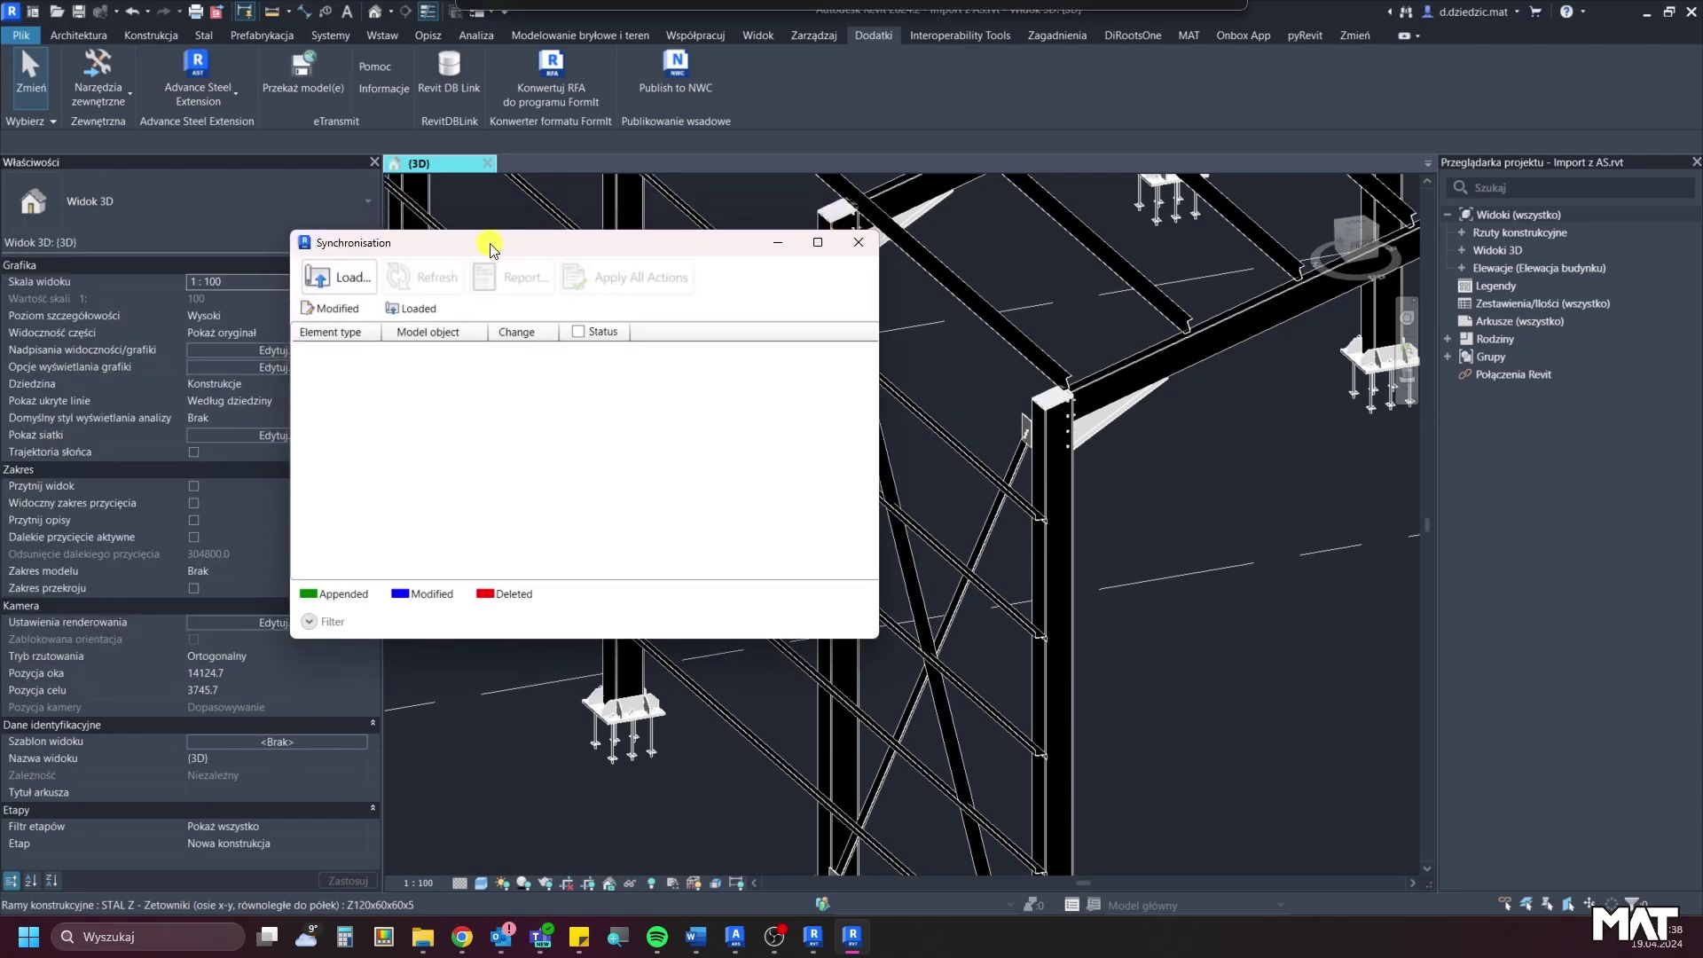
drag(128, 258, 397, 230)
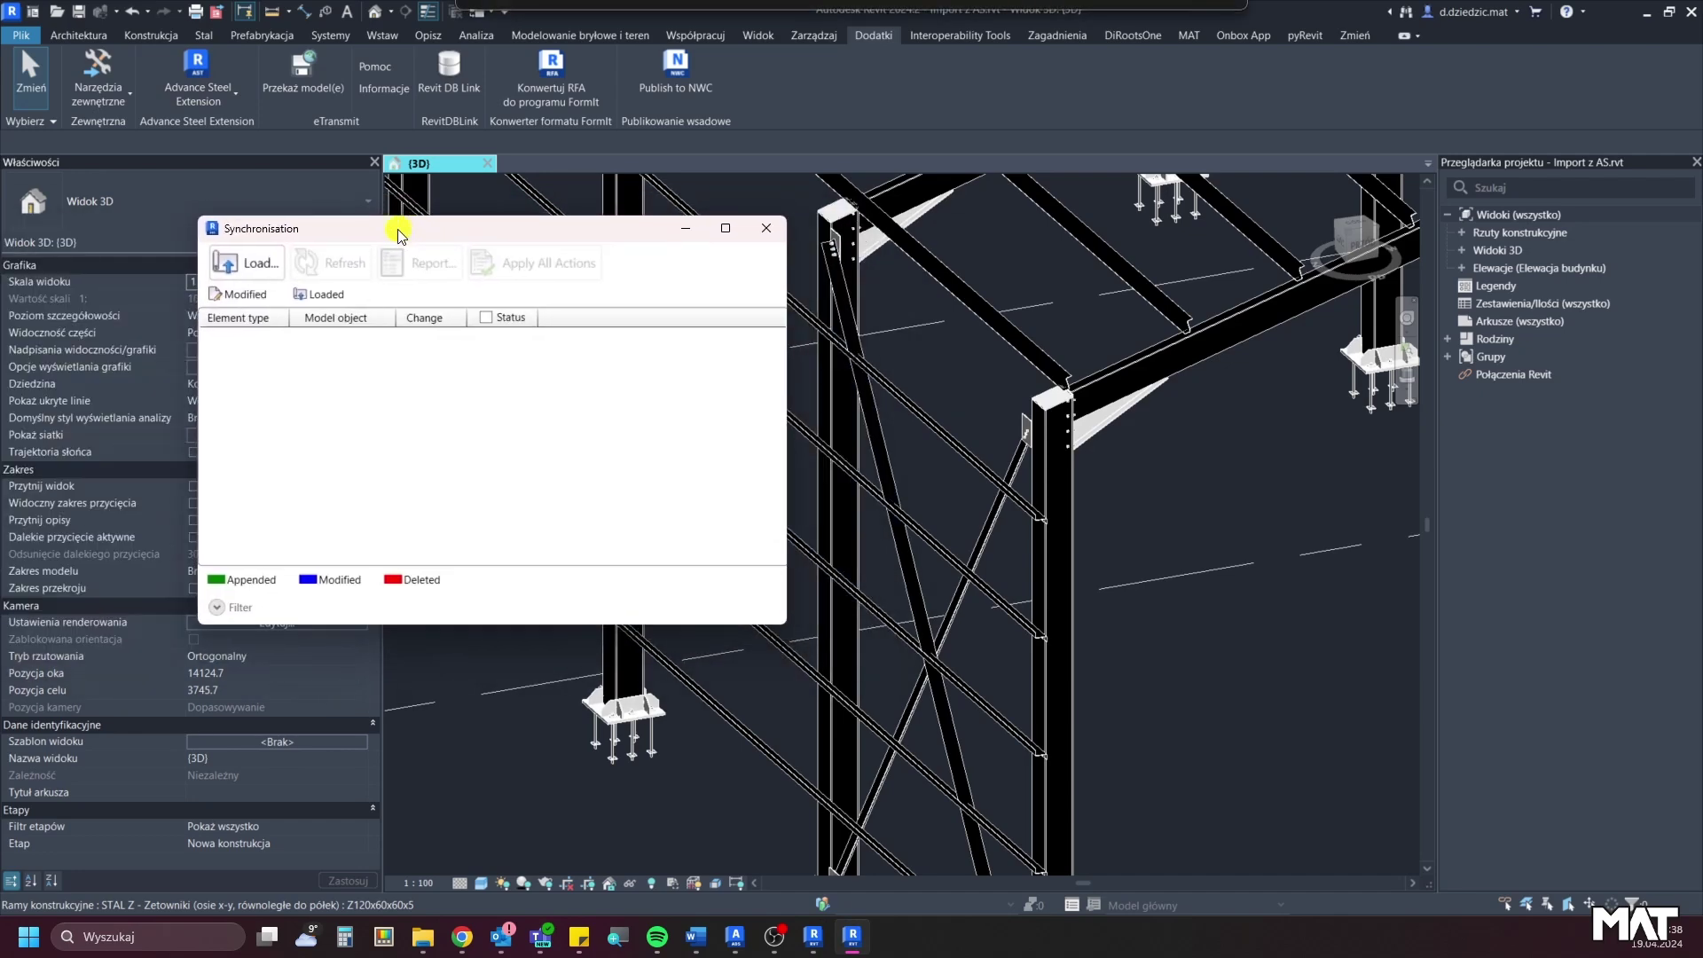
click(236, 272)
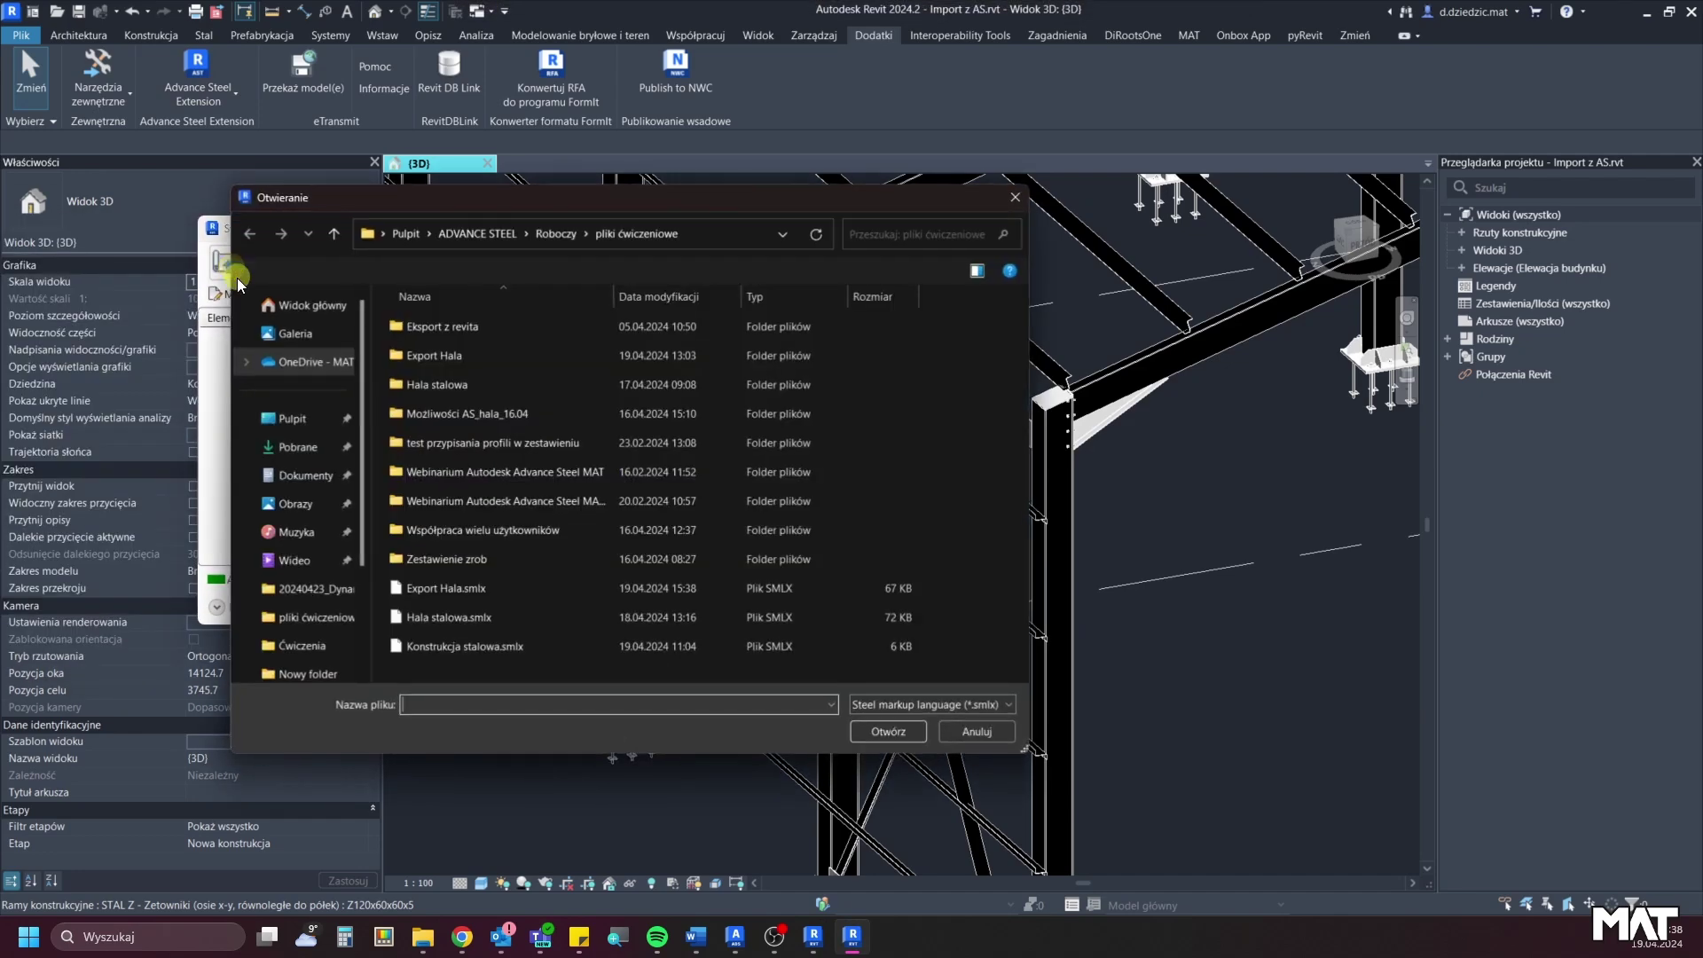
click(524, 592)
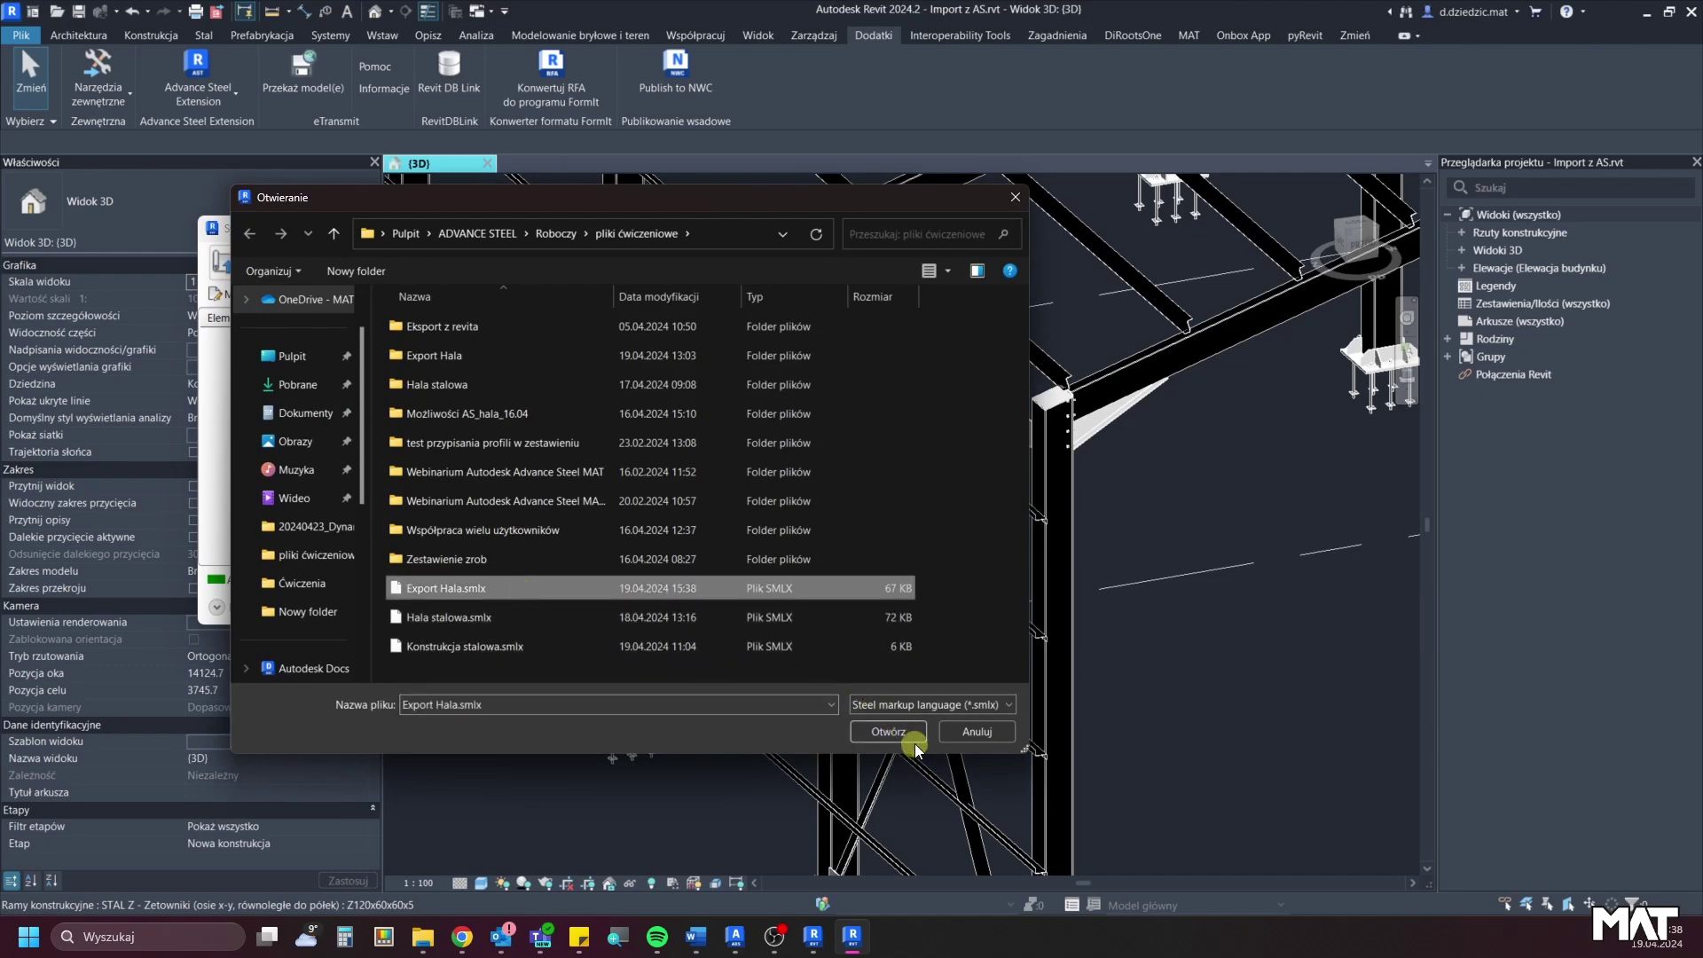
Load Export Hala.smlx, select every listed change and apply all actions.
click(912, 737)
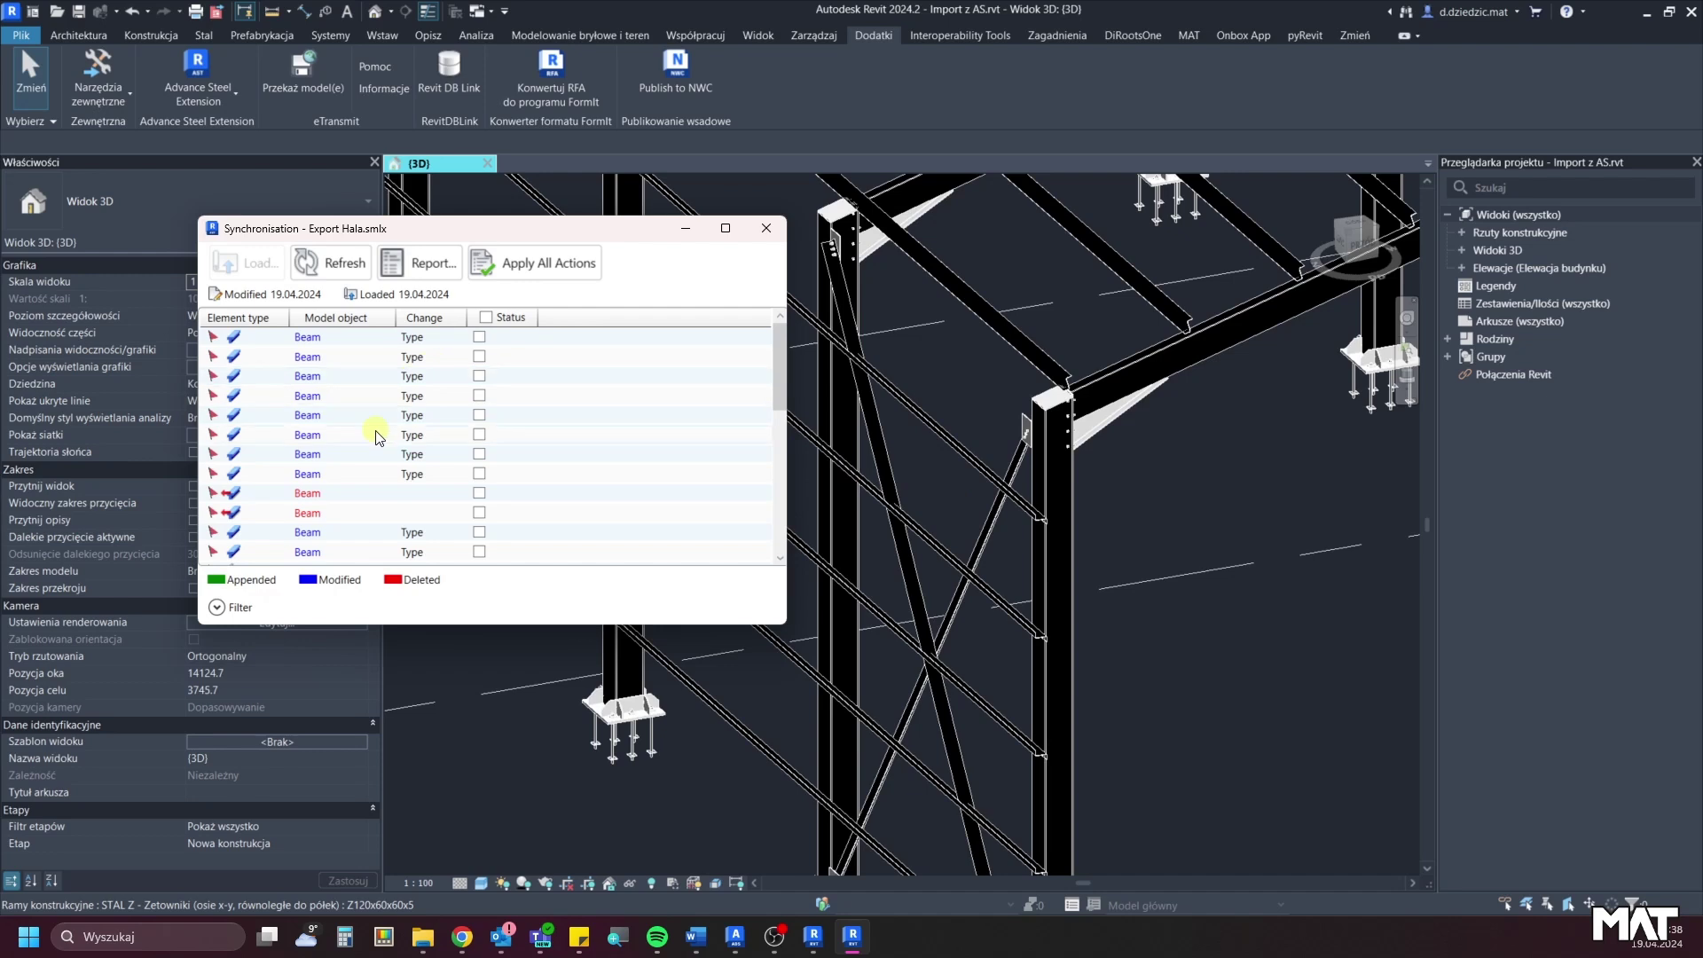
scroll(337, 446, down, 2)
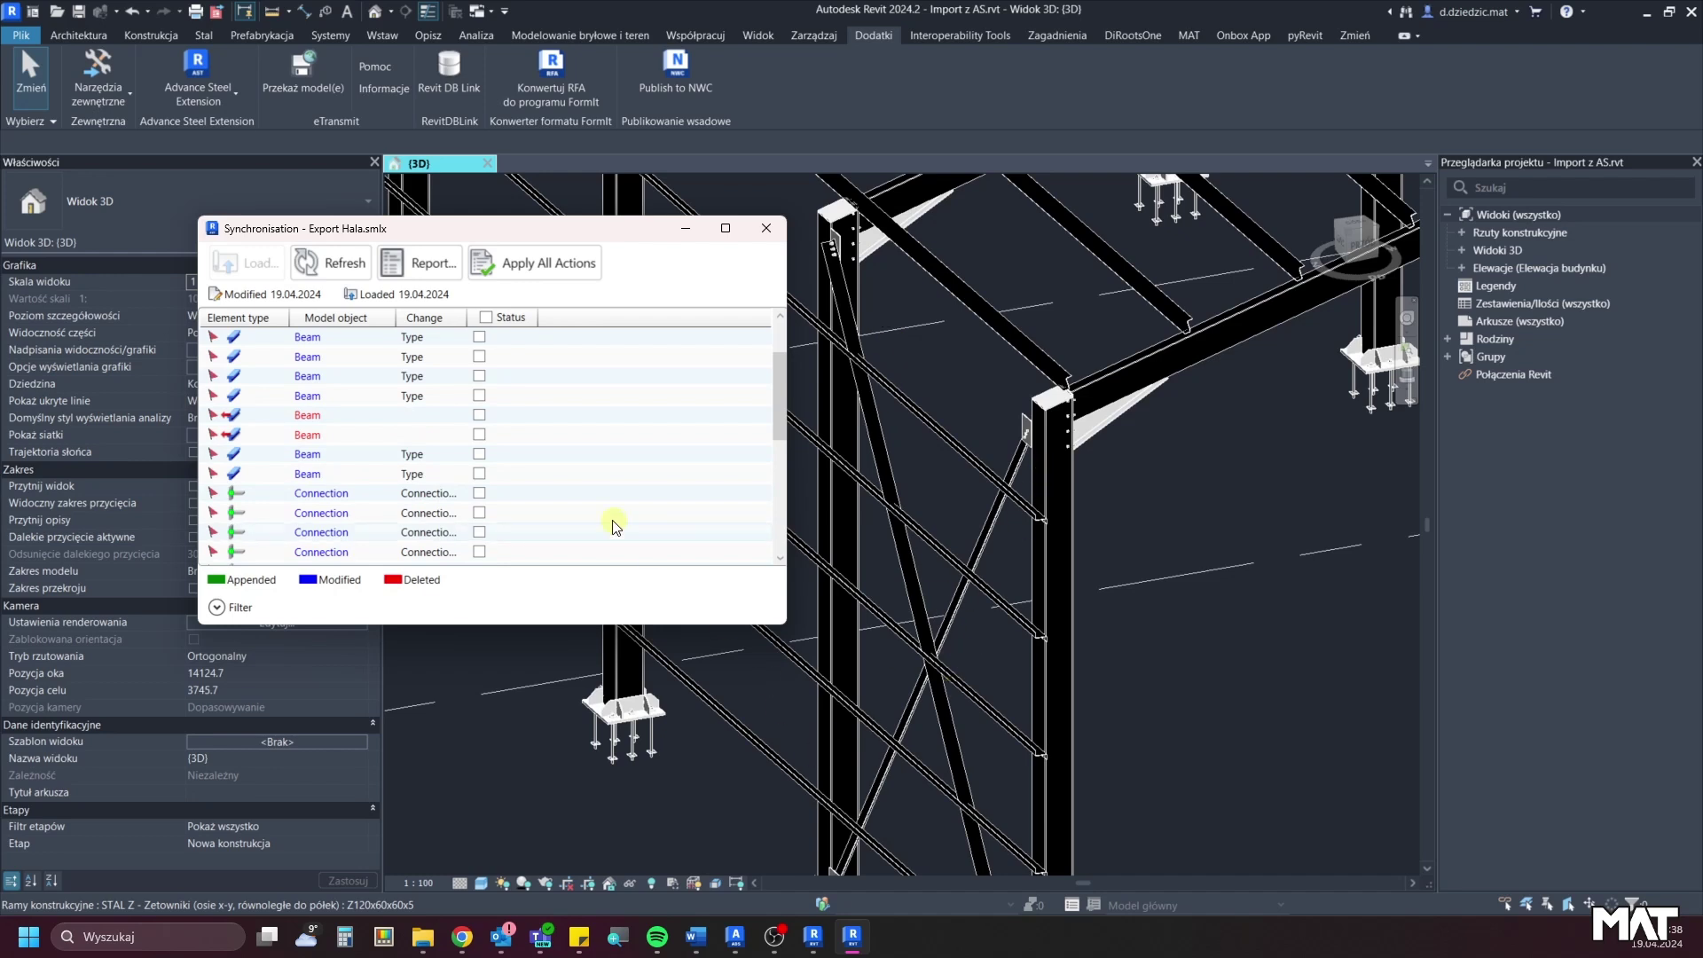
scroll(410, 421, down, 2)
scroll(419, 433, down, 2)
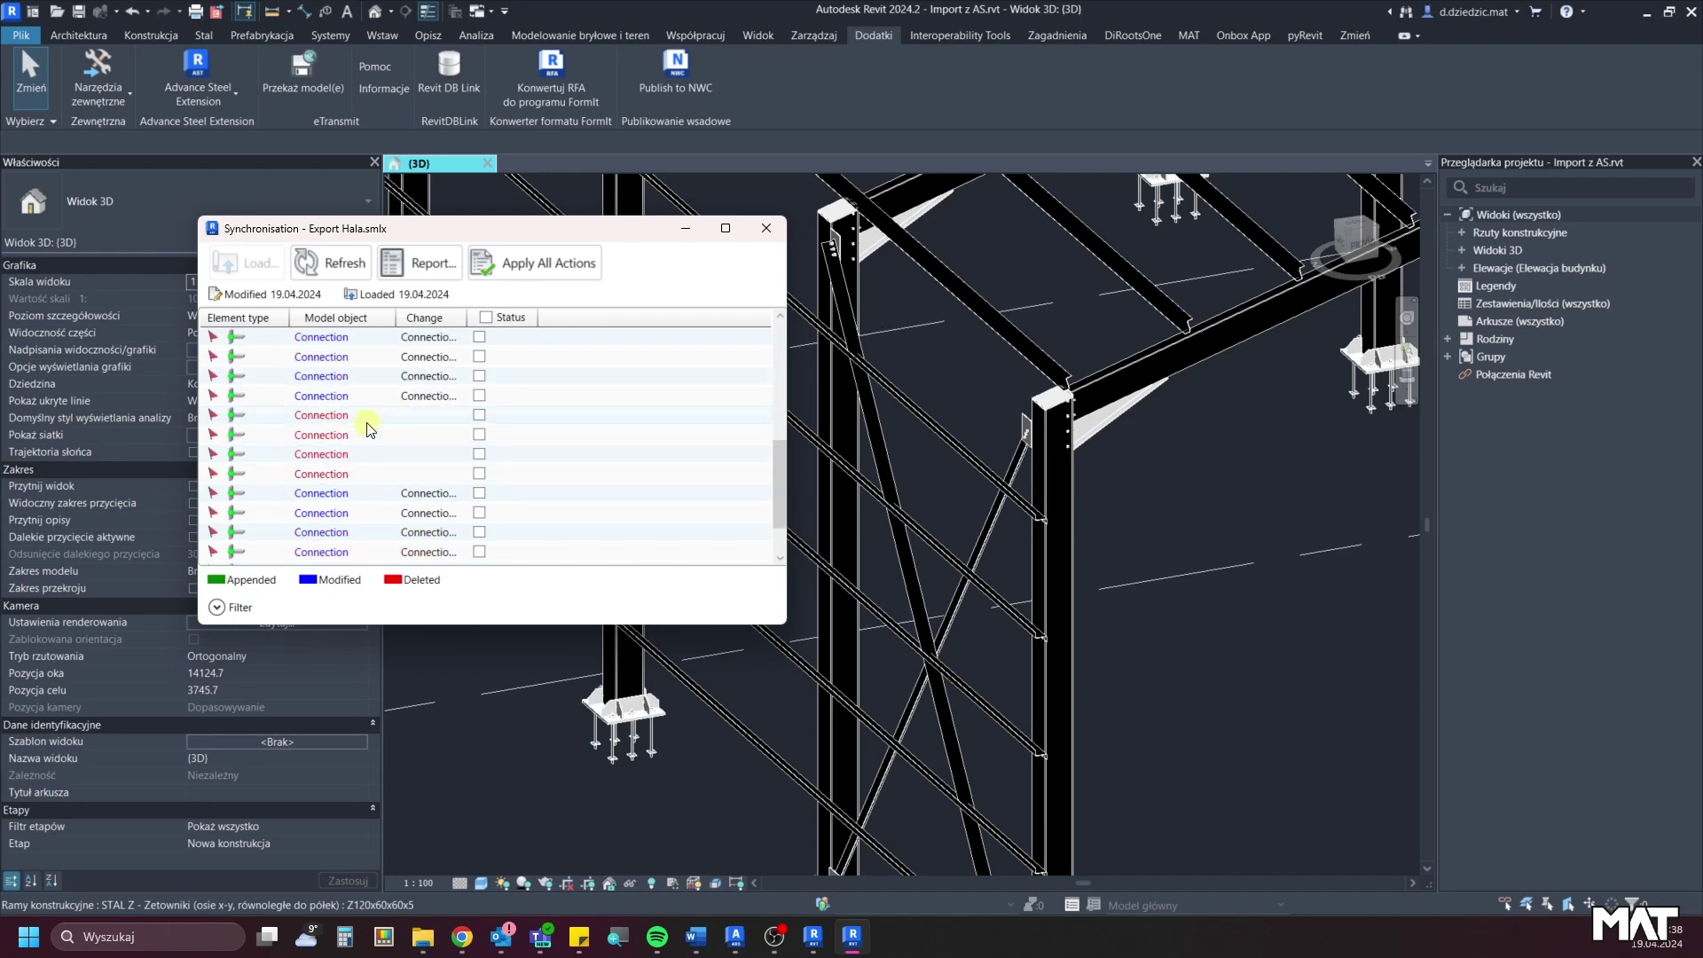
scroll(368, 452, down, 1)
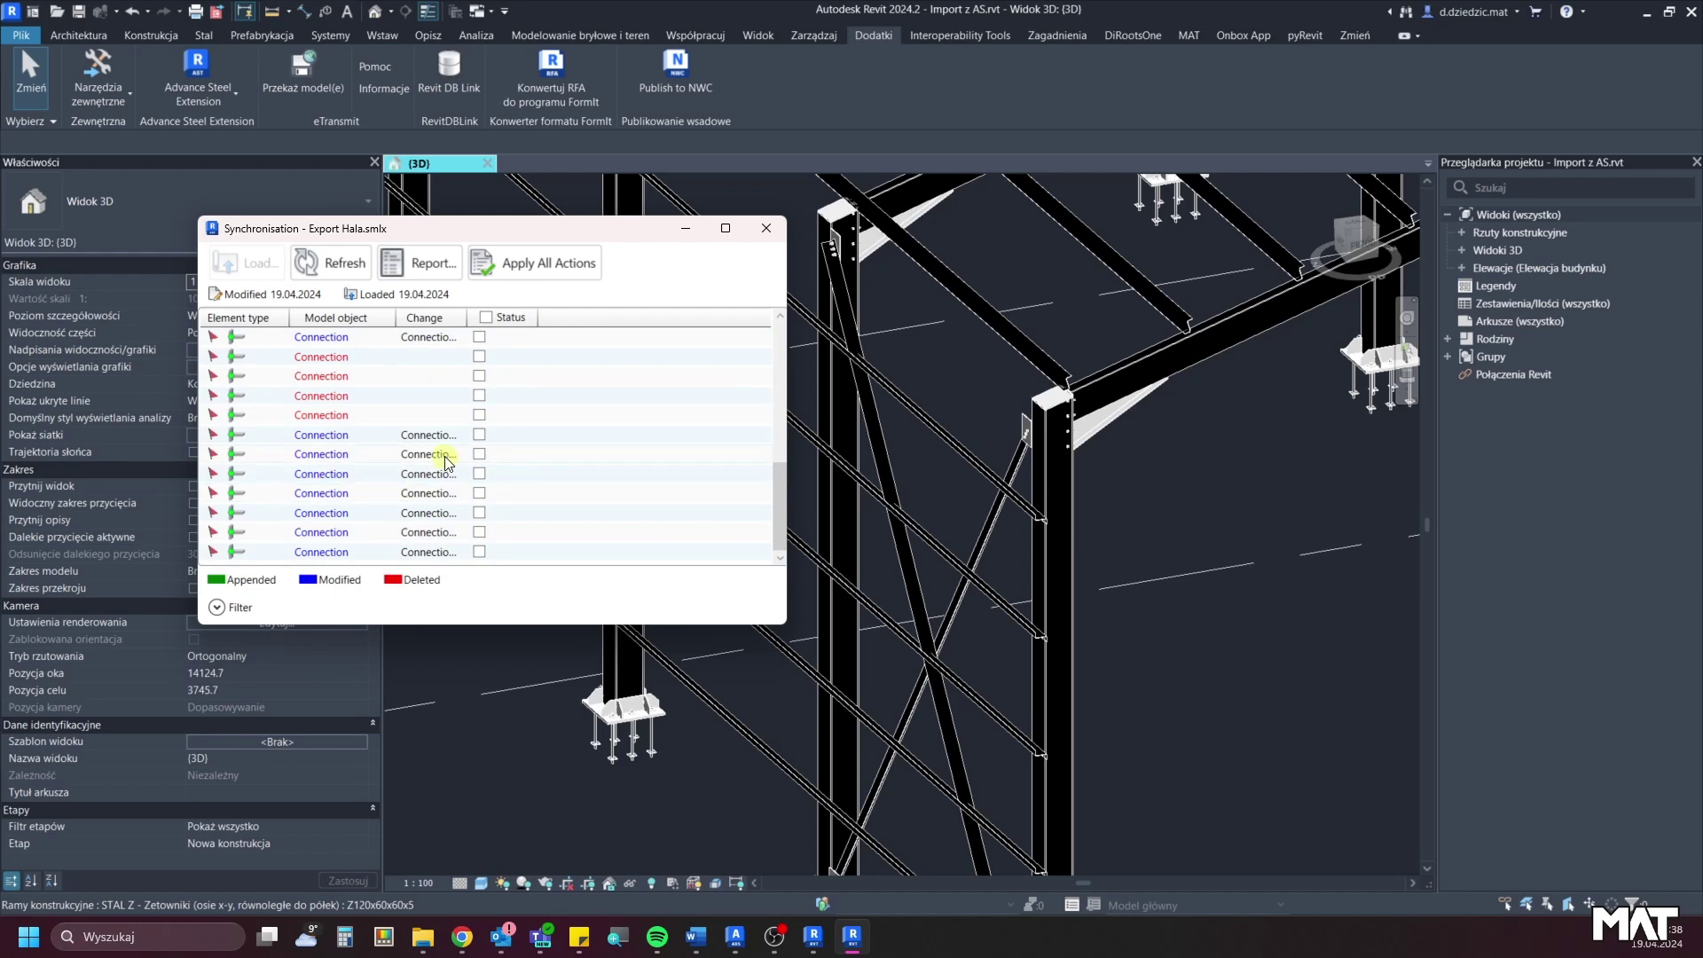
click(486, 318)
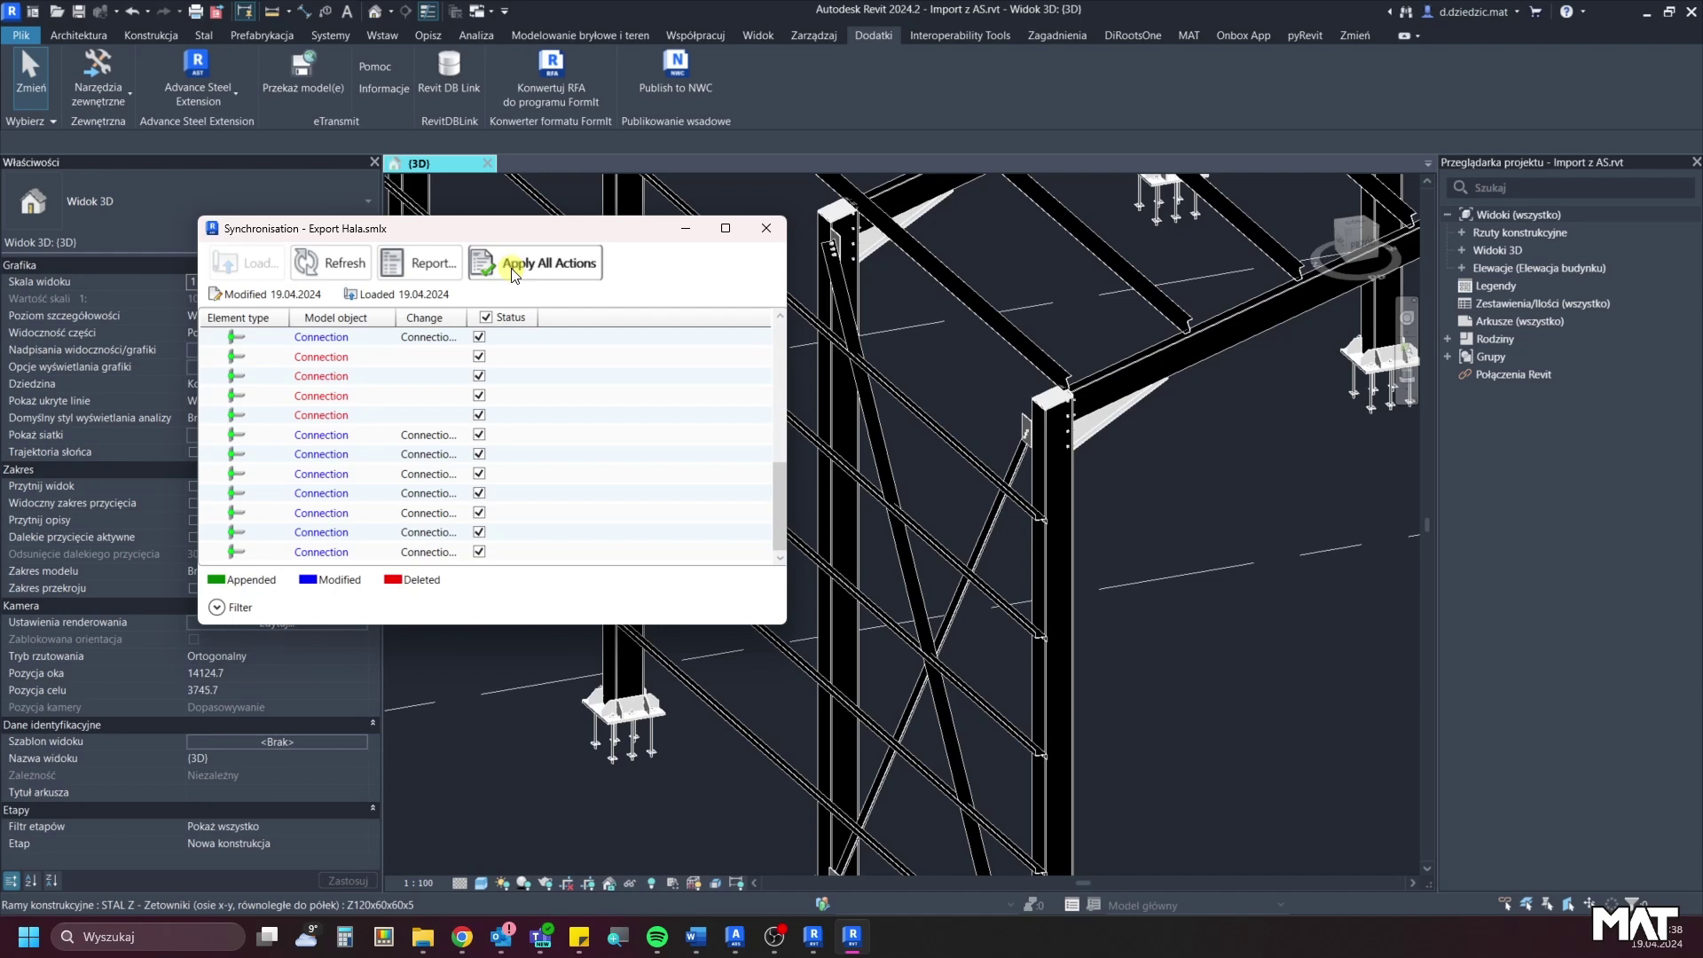
click(511, 266)
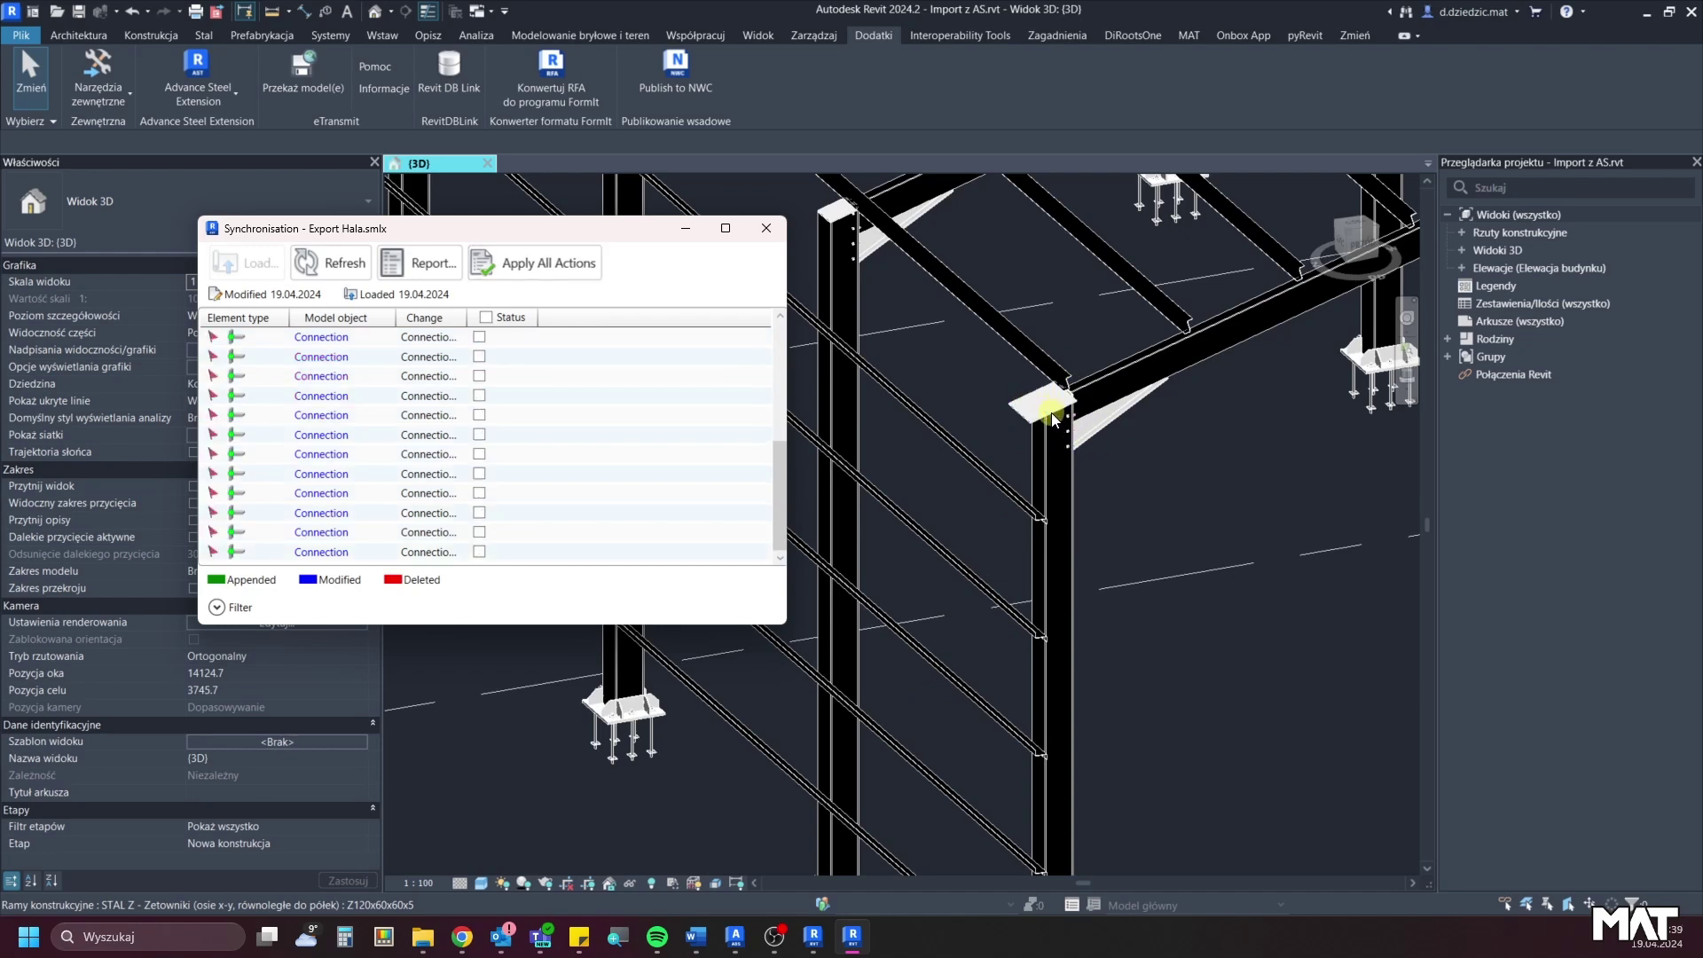
Save the modifications report as Import z AS_19_April_2024_15_39.doc, skim it, and minimize Word.
click(401, 257)
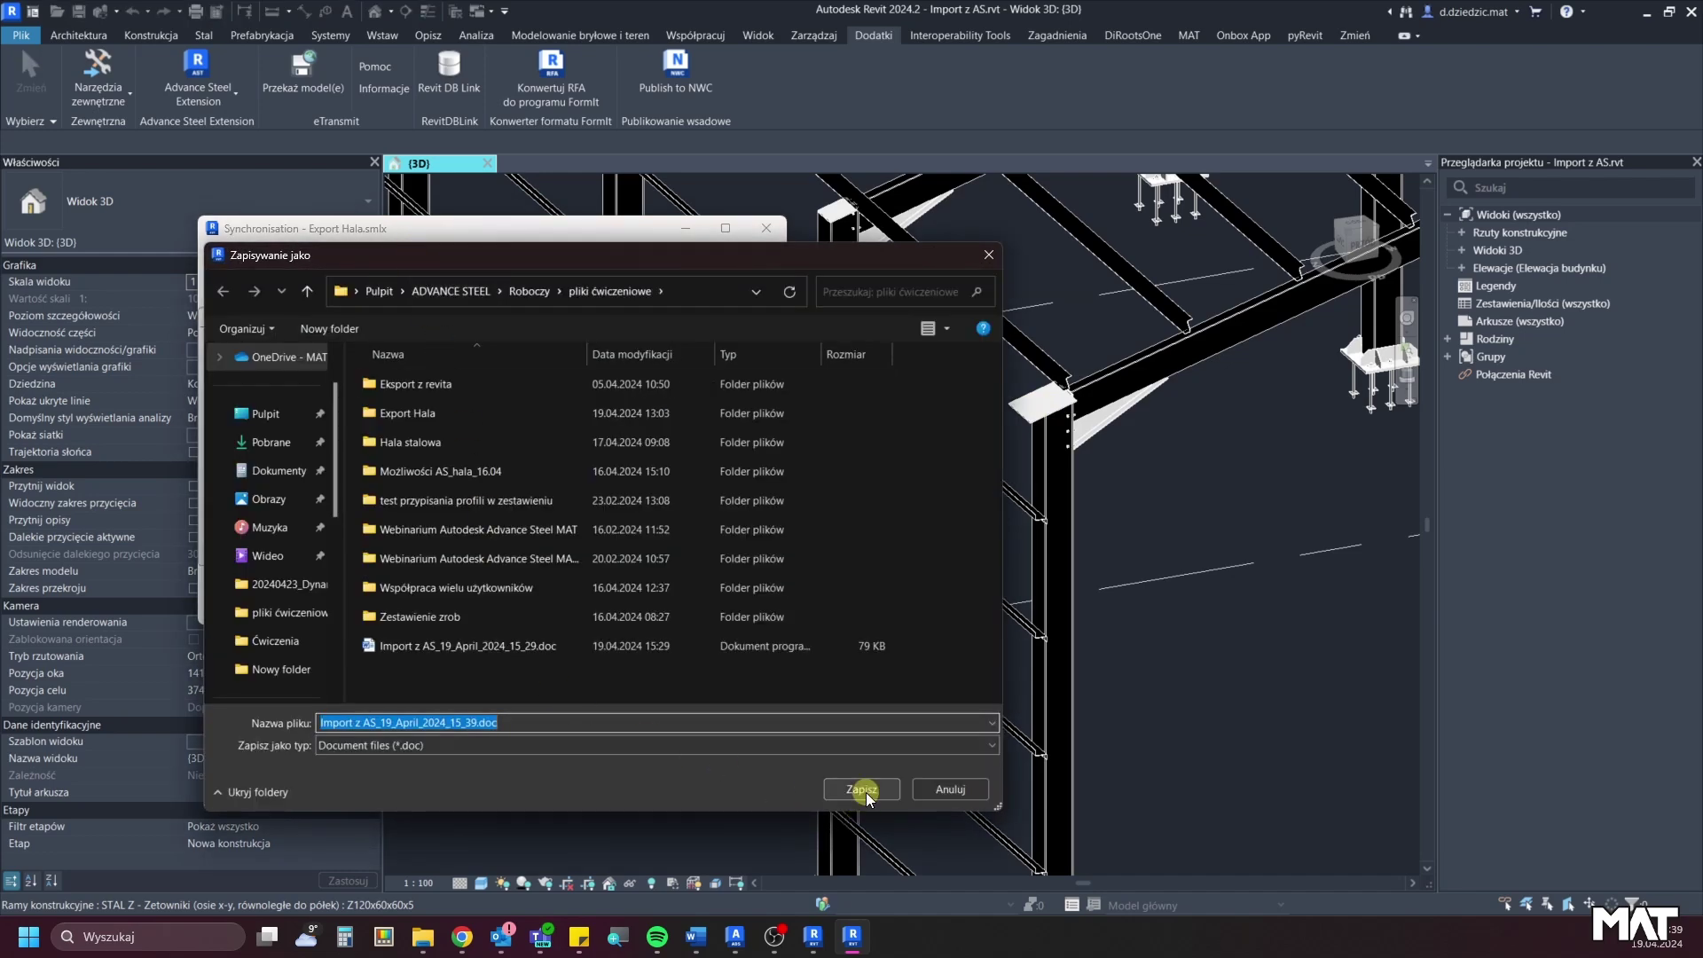
click(862, 789)
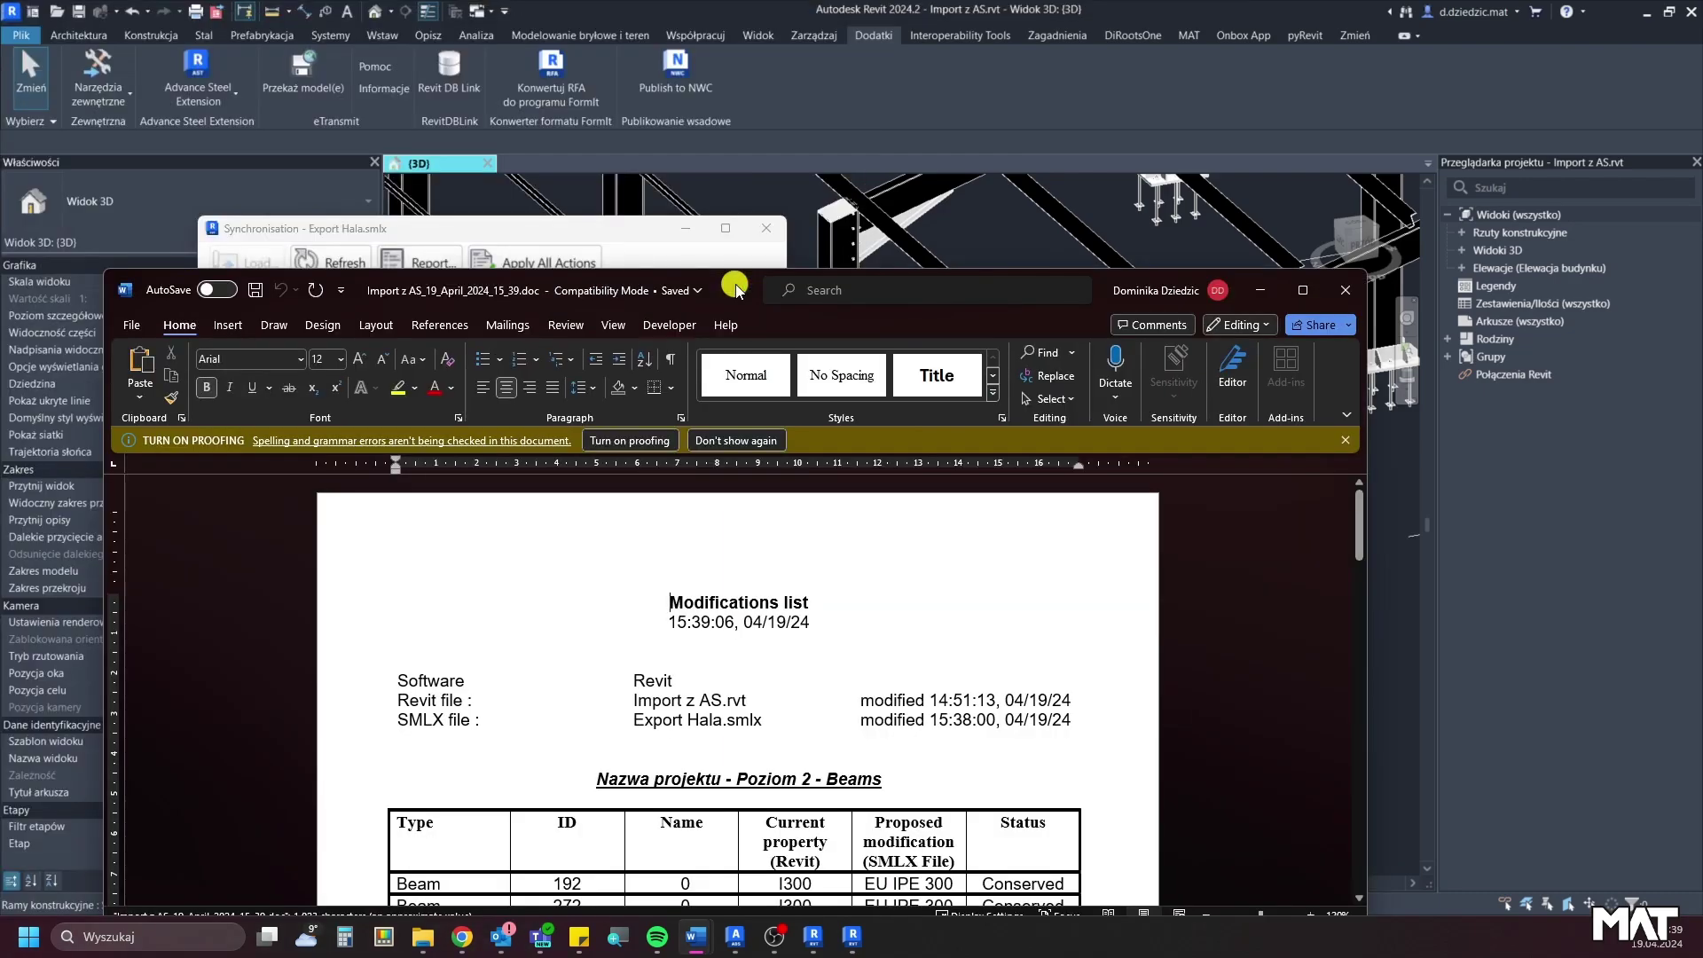
scroll(798, 426, down, 3)
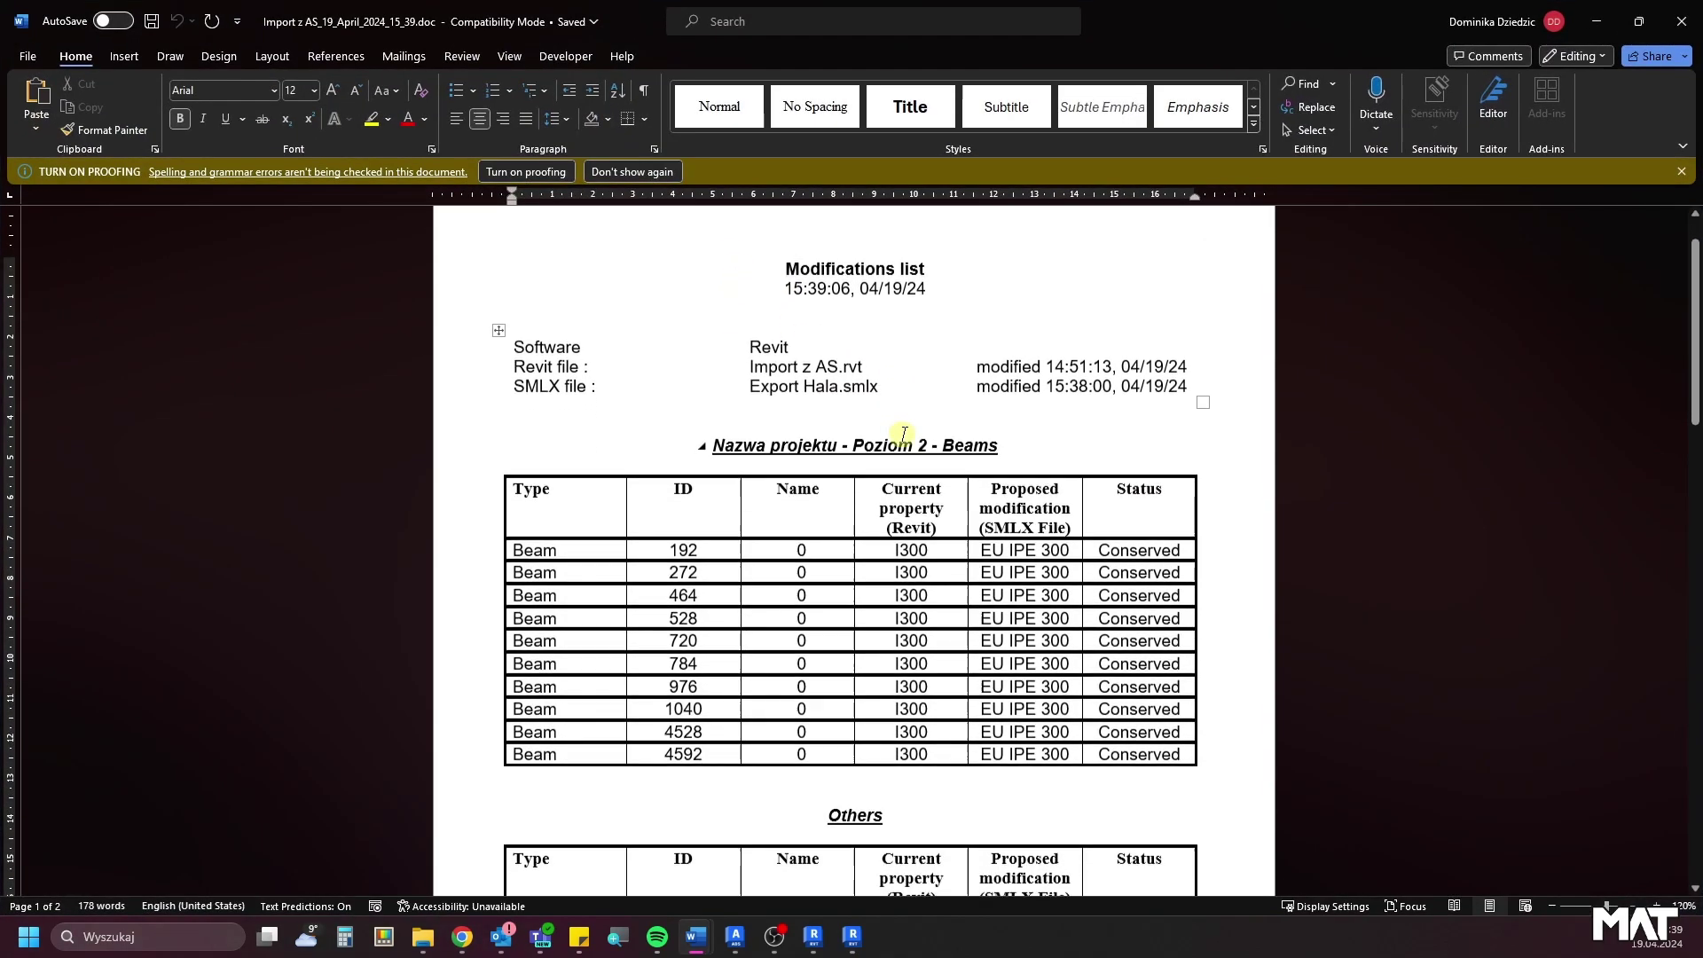
scroll(902, 435, down, 2)
scroll(902, 435, down, 3)
scroll(901, 434, down, 4)
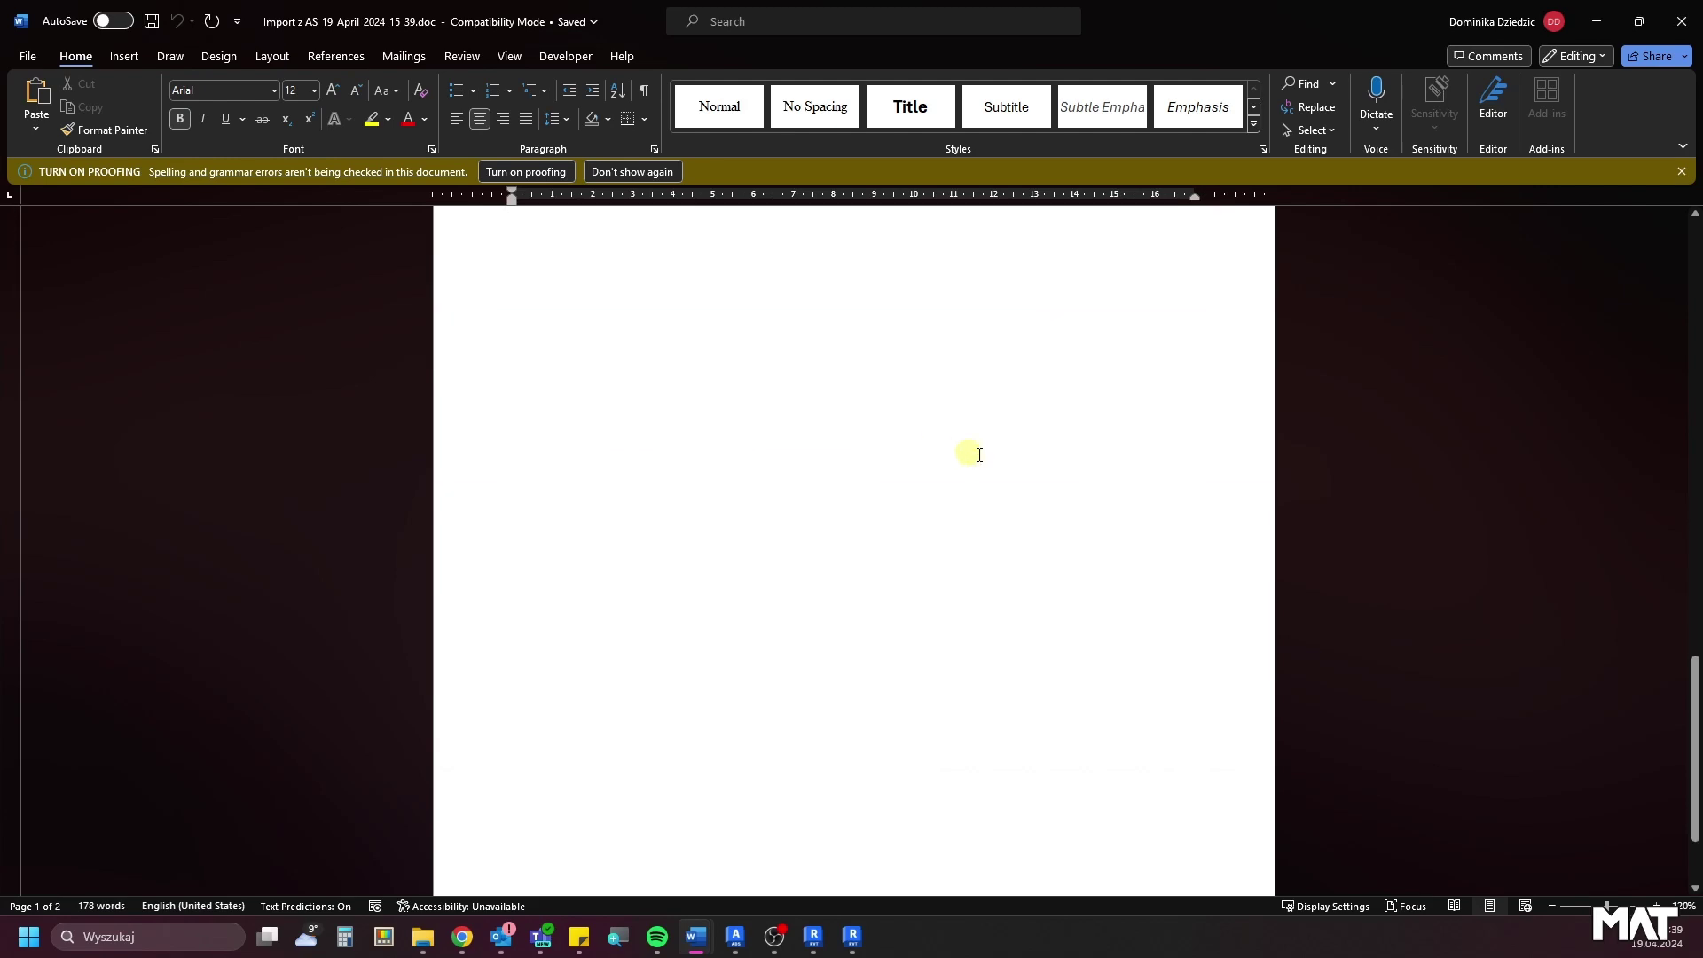
scroll(1242, 512, up, 8)
scroll(1295, 518, up, 4)
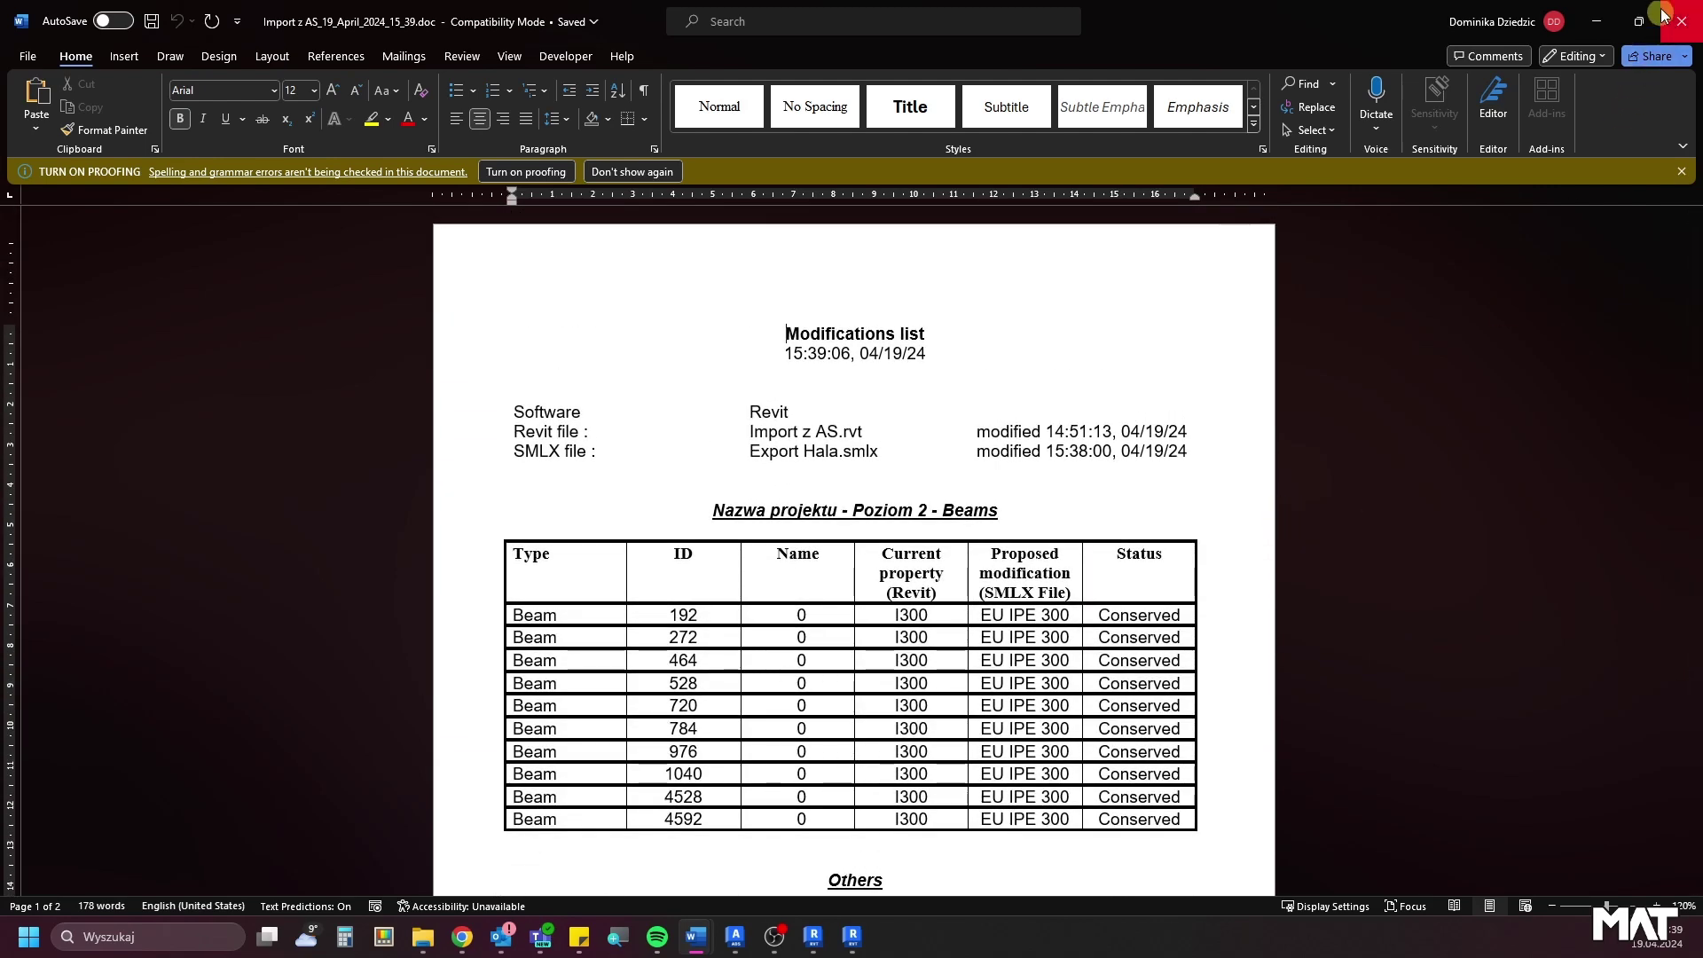
click(1592, 22)
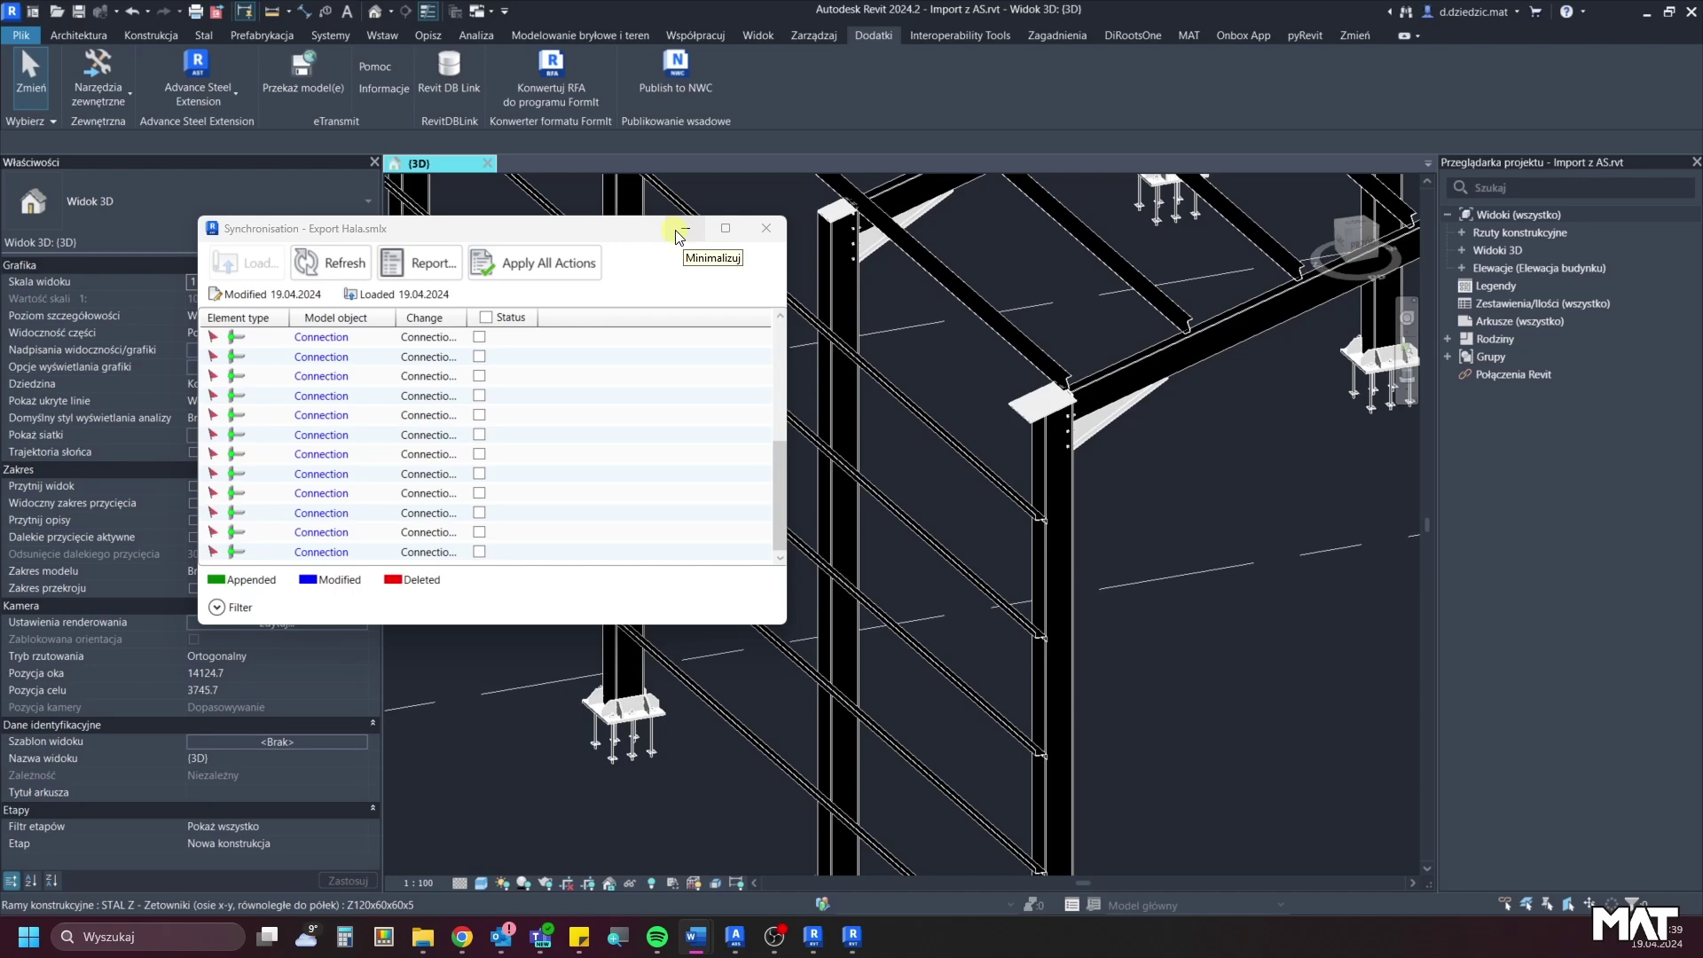
Minimize the Synchronisation window and orbit the 3D view around the updated hall frame.
click(697, 238)
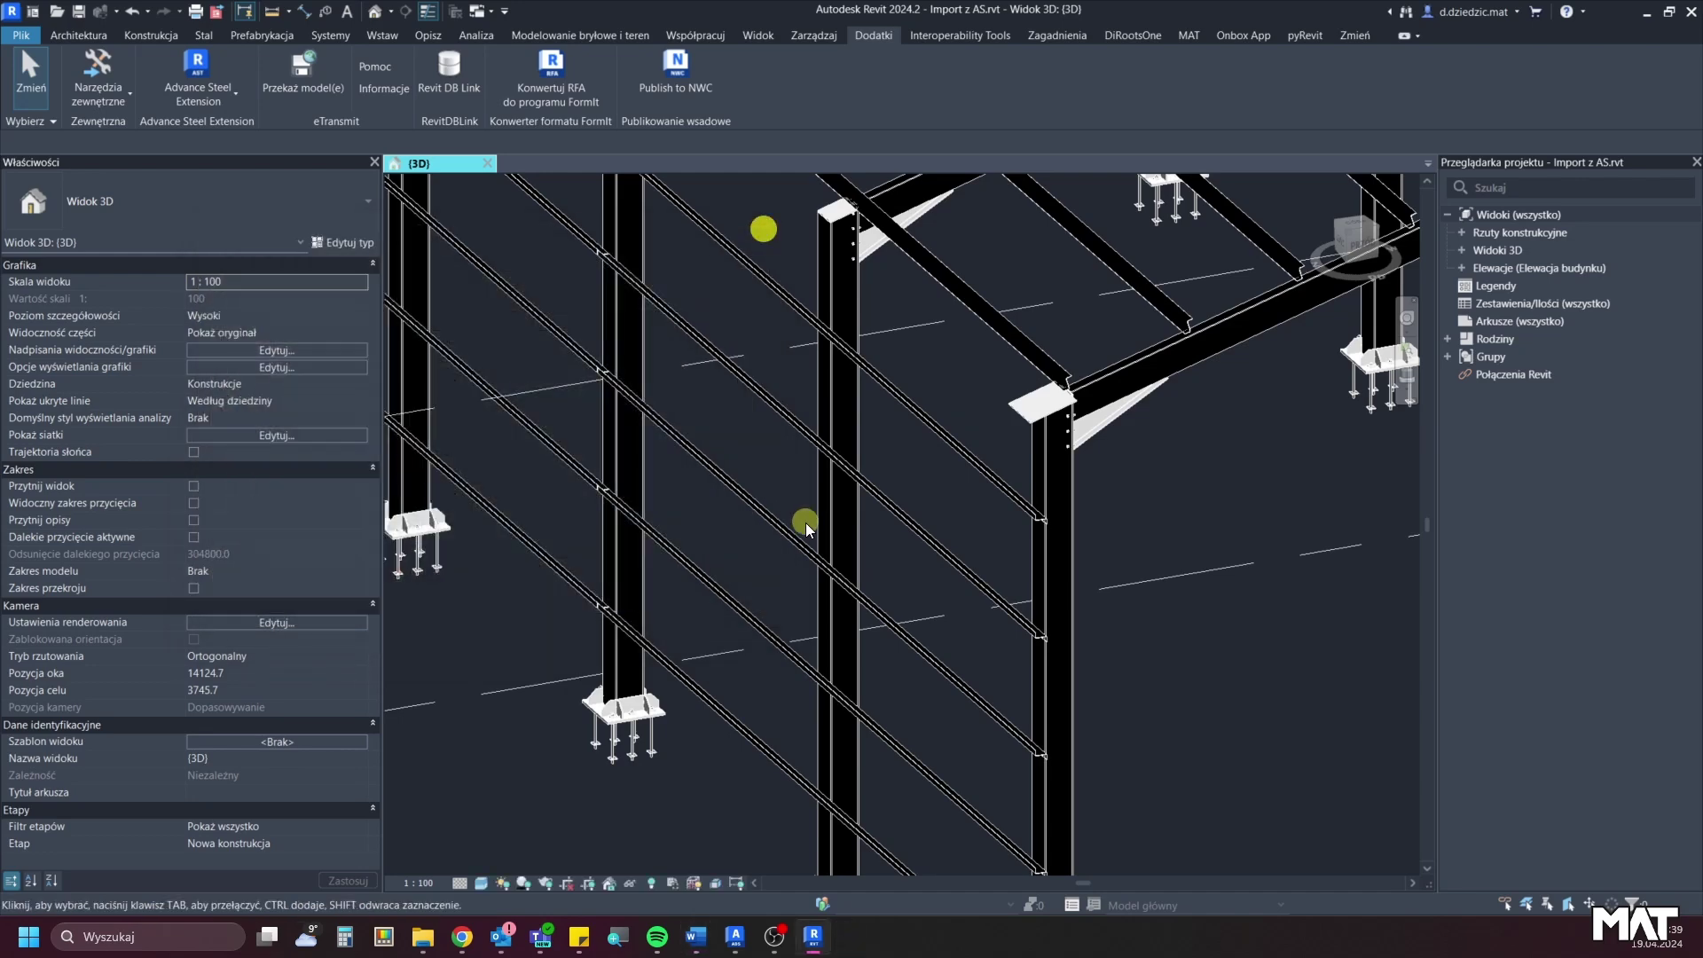
scroll(811, 527, down, 2)
shift+middle_drag(817, 540, 1157, 505)
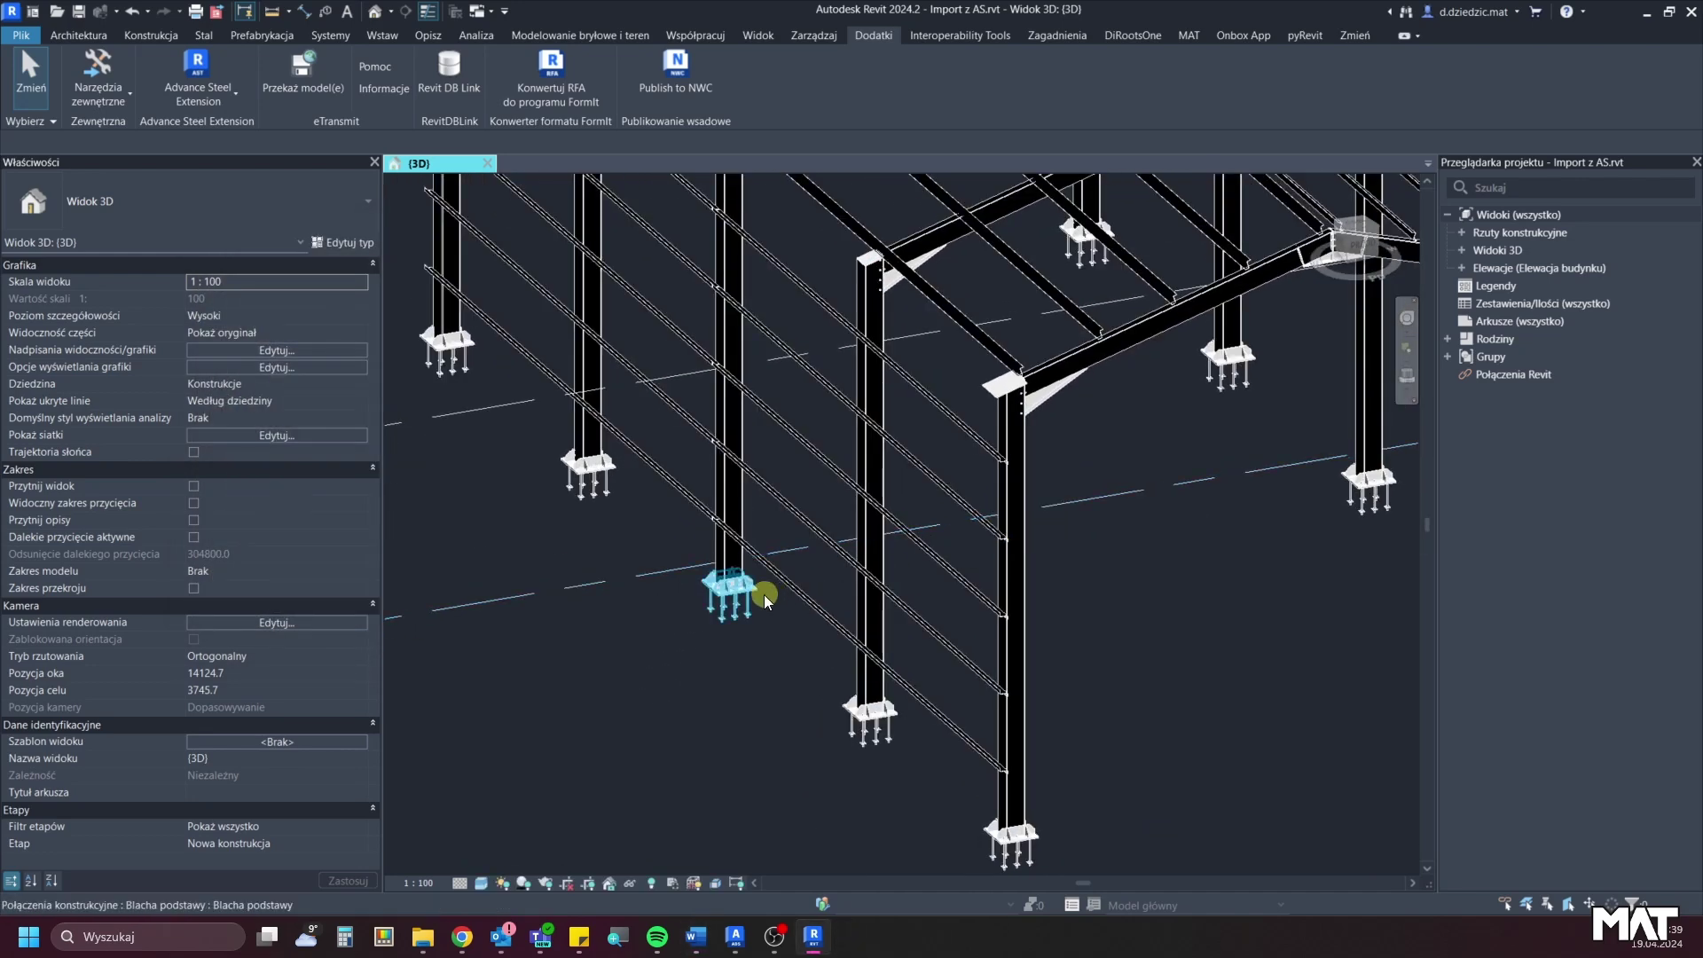
mouse_move(830, 599)
shift+middle_down()
mouse_move(786, 565)
mouse_move(805, 342)
mouse_move(772, 437)
mouse_move(791, 505)
mouse_move(758, 449)
shift+middle_up()
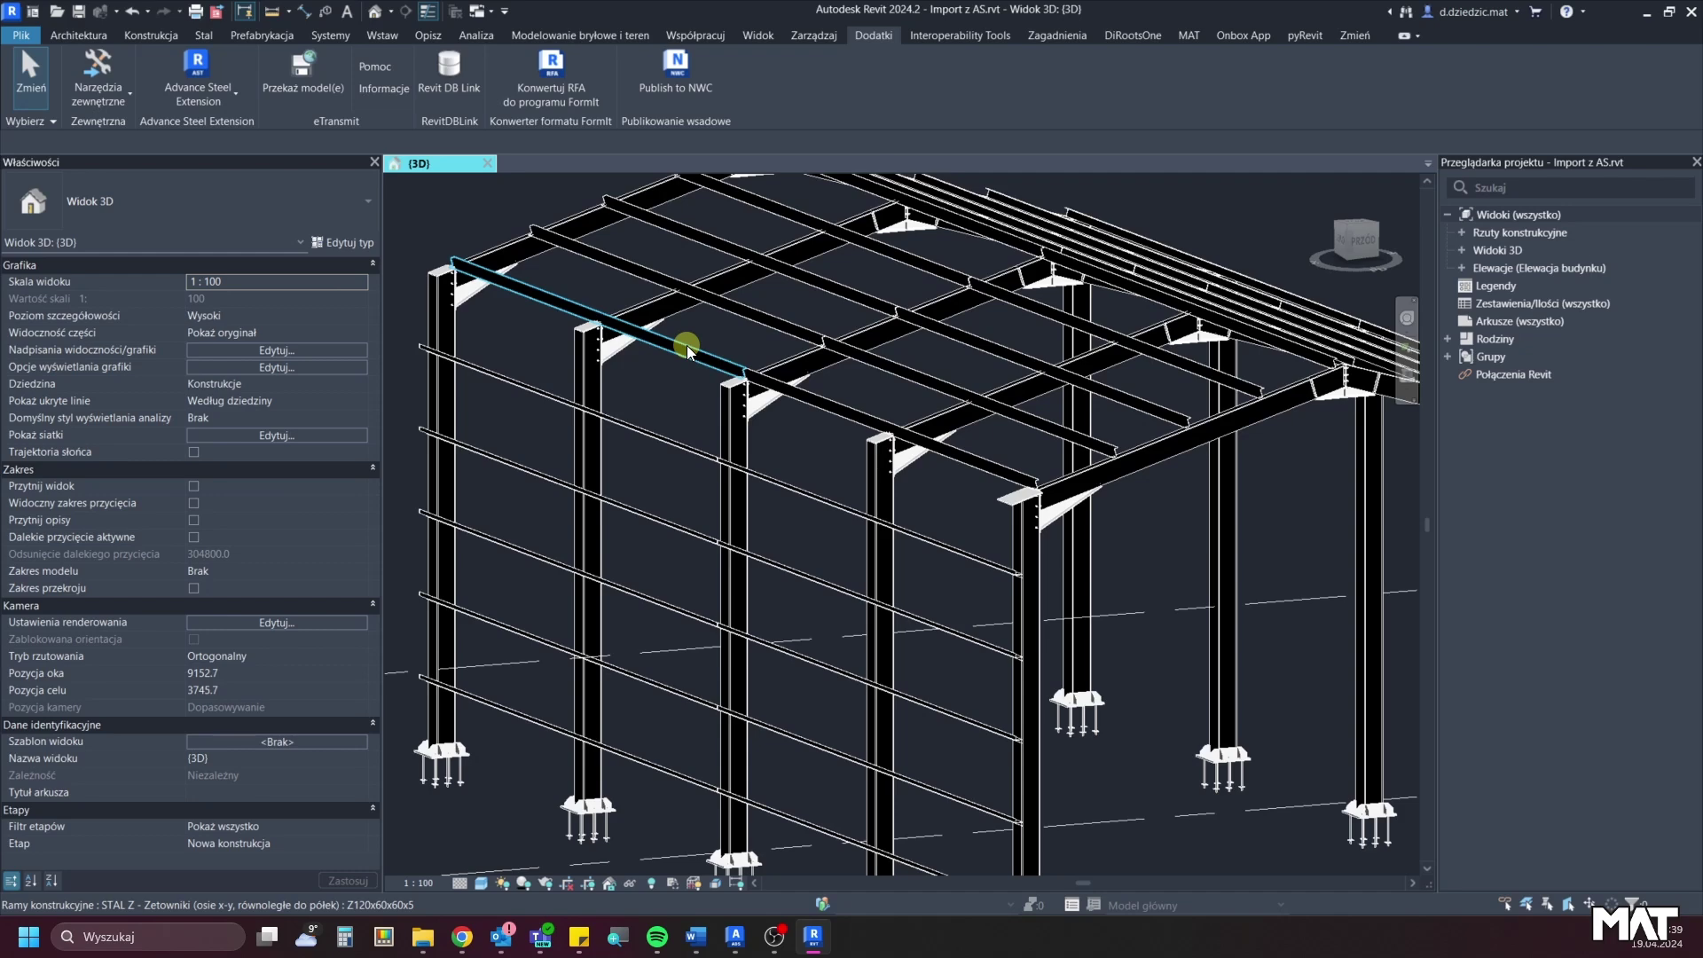
Via a roof purlin's material, give Structural Steel - S235 a grey RGB 80,80,80 shading colour.
click(688, 348)
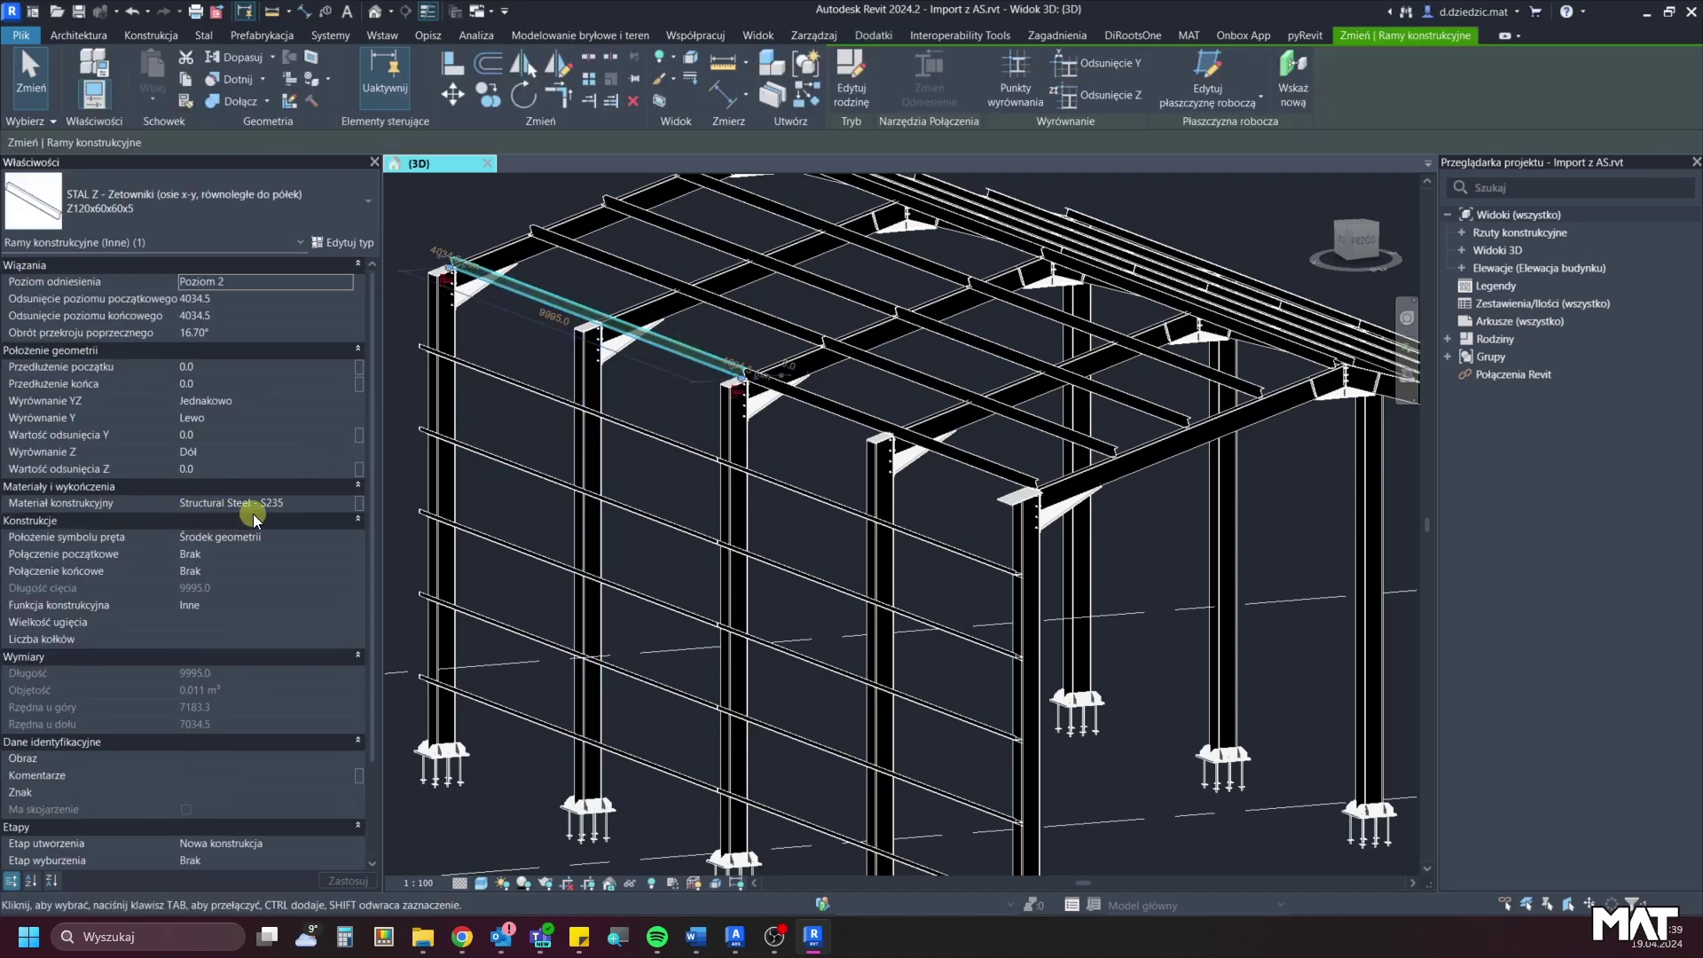
click(342, 506)
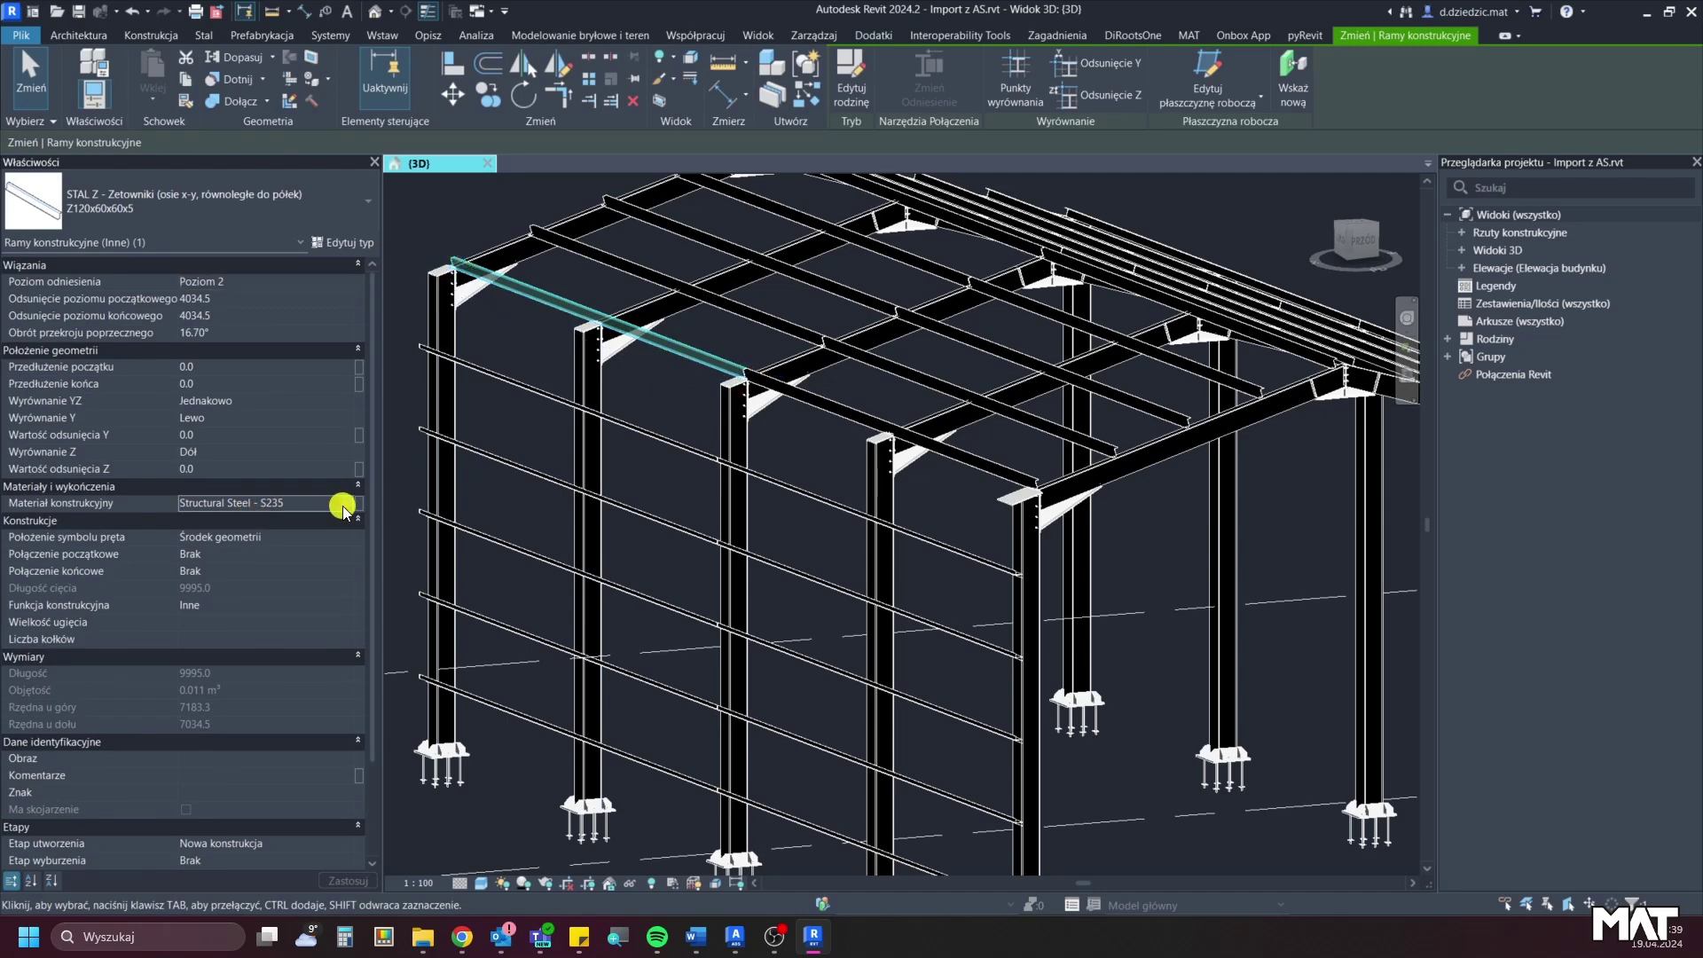
click(349, 499)
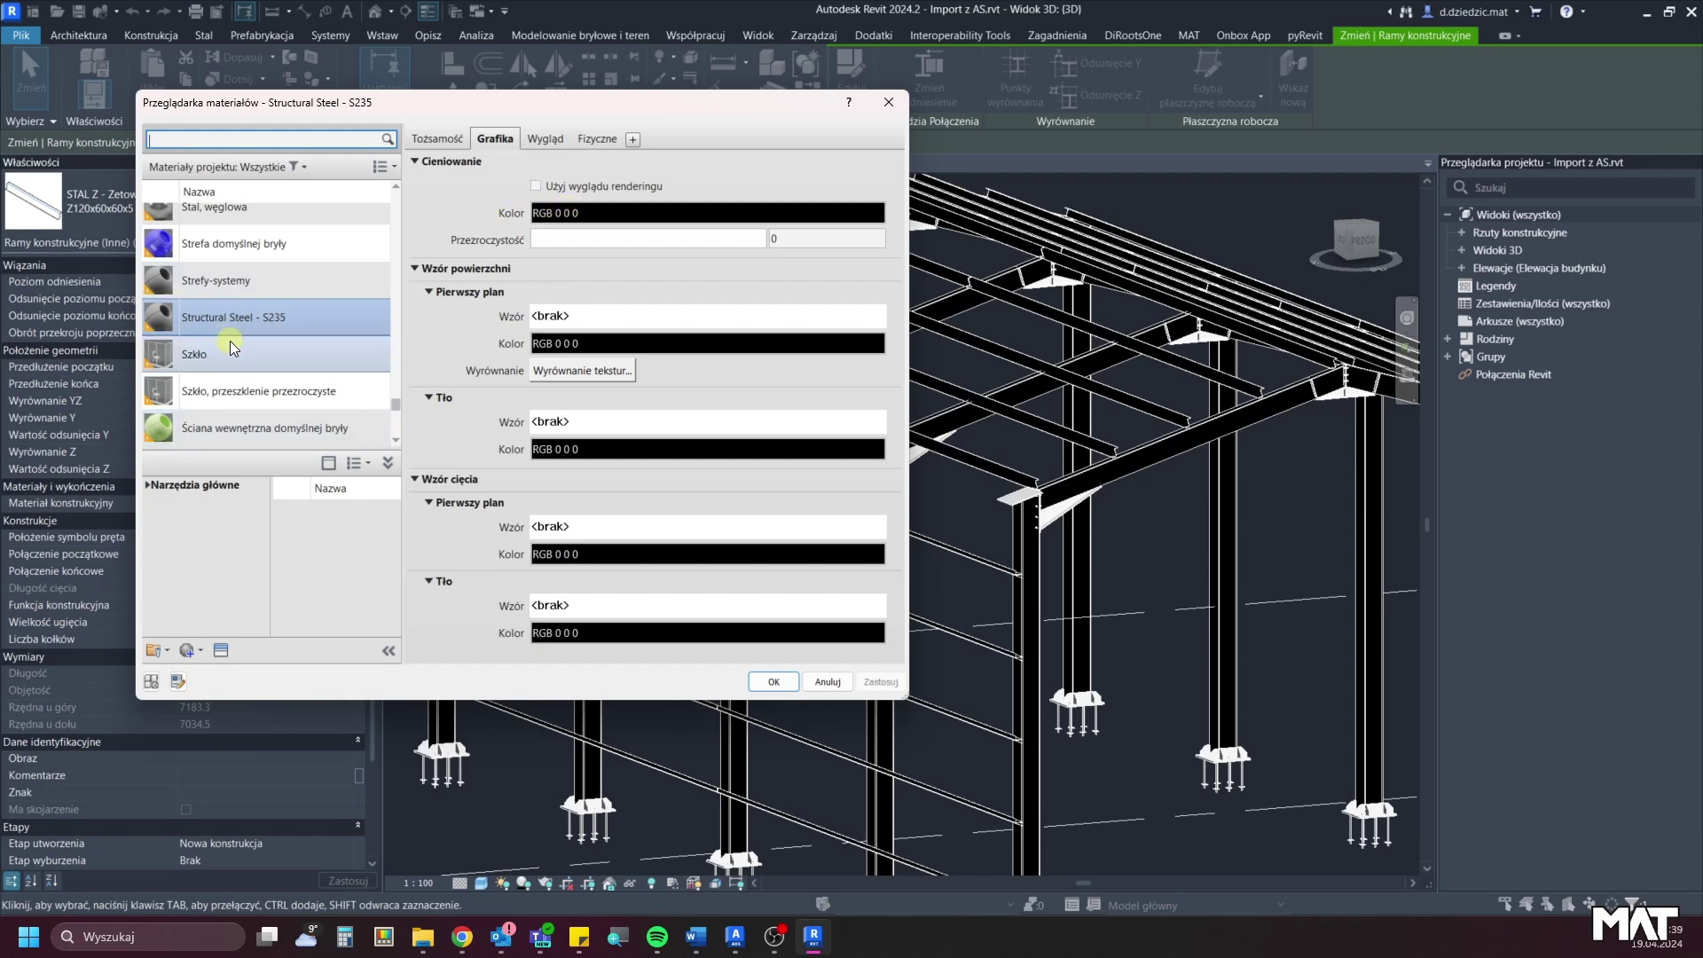
click(605, 215)
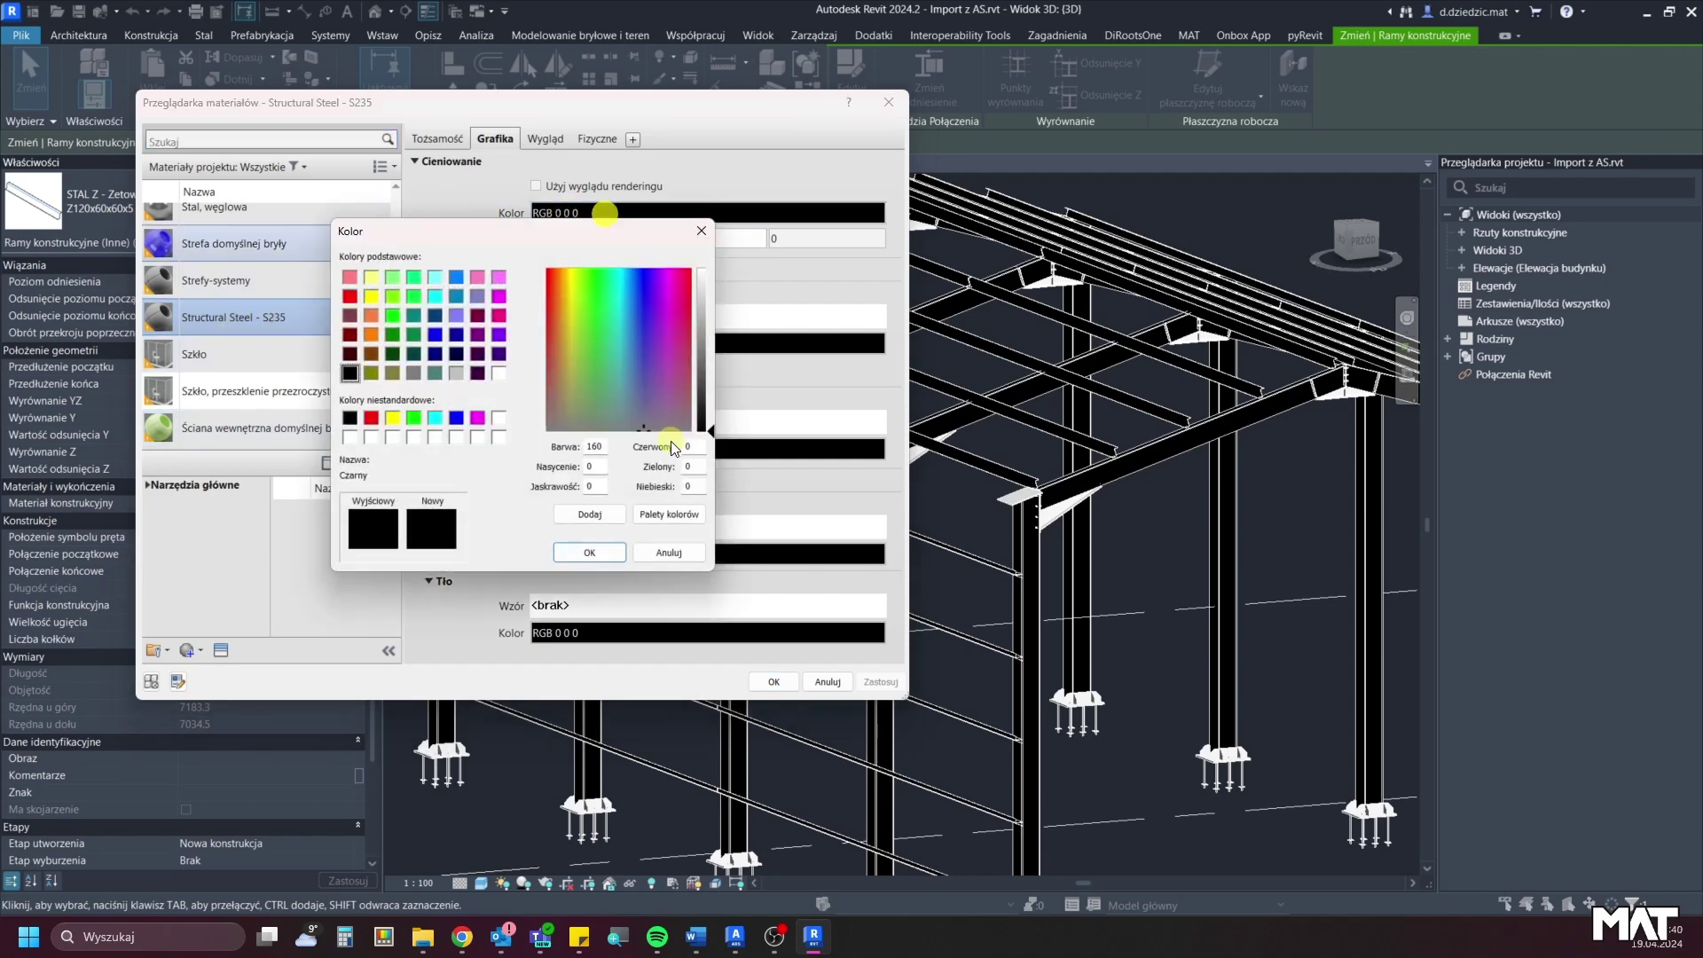
double_click(697, 446)
text(80)
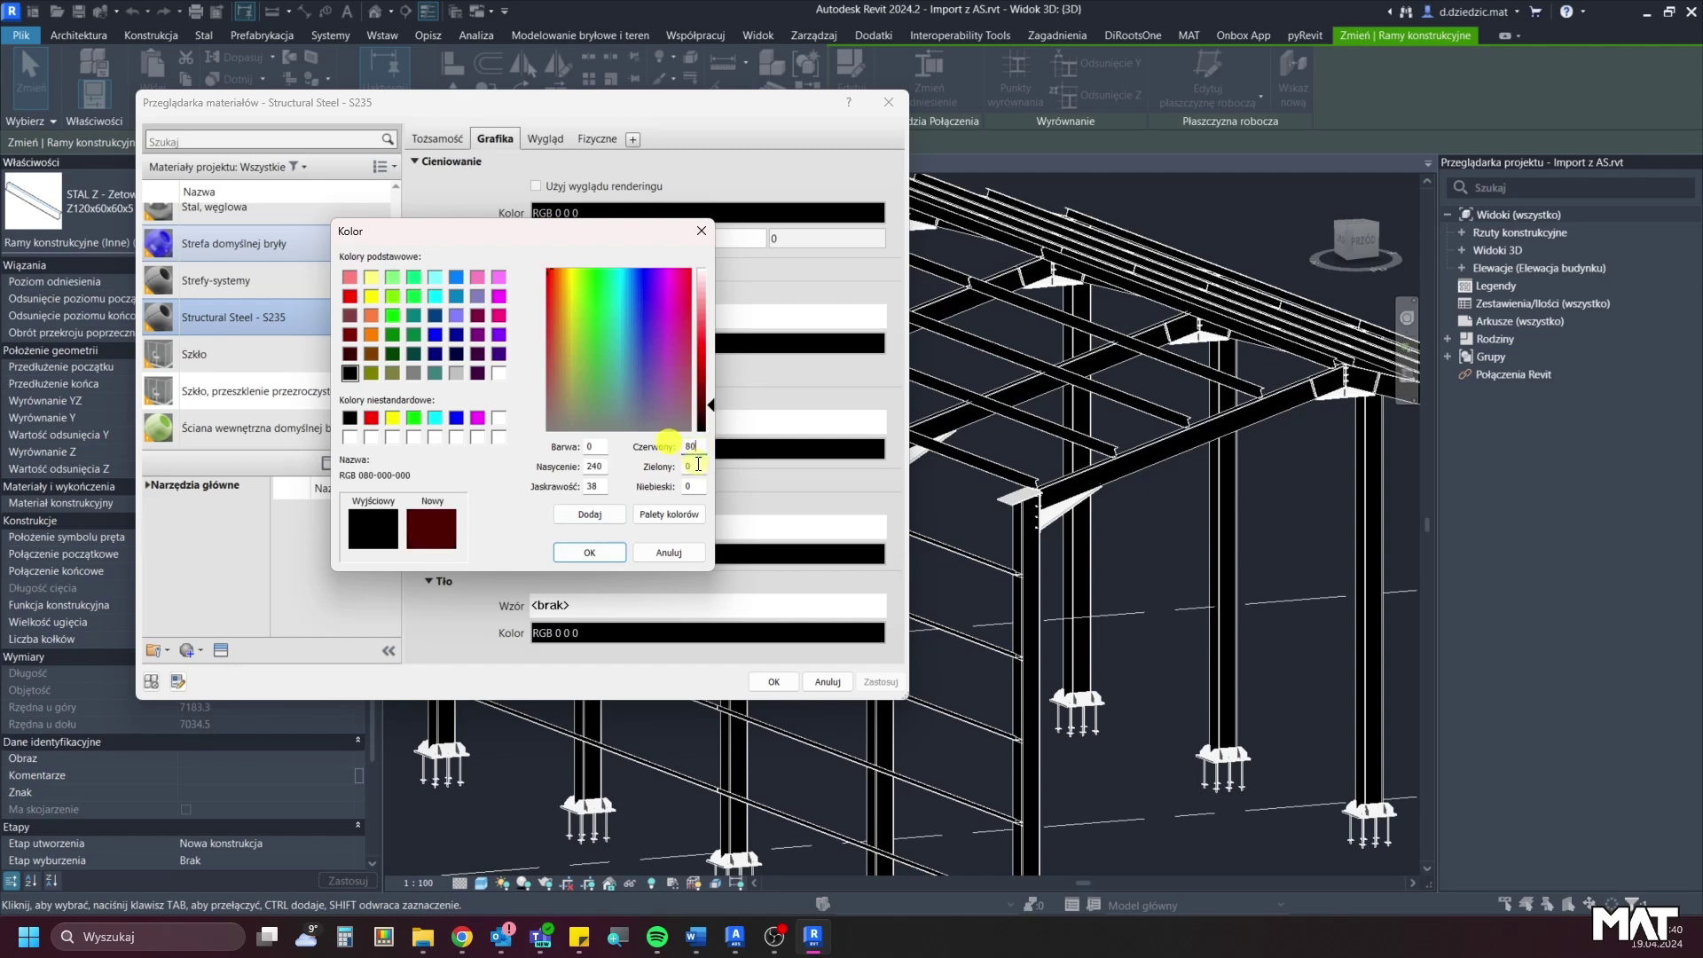
key(Tab)
text(8080)
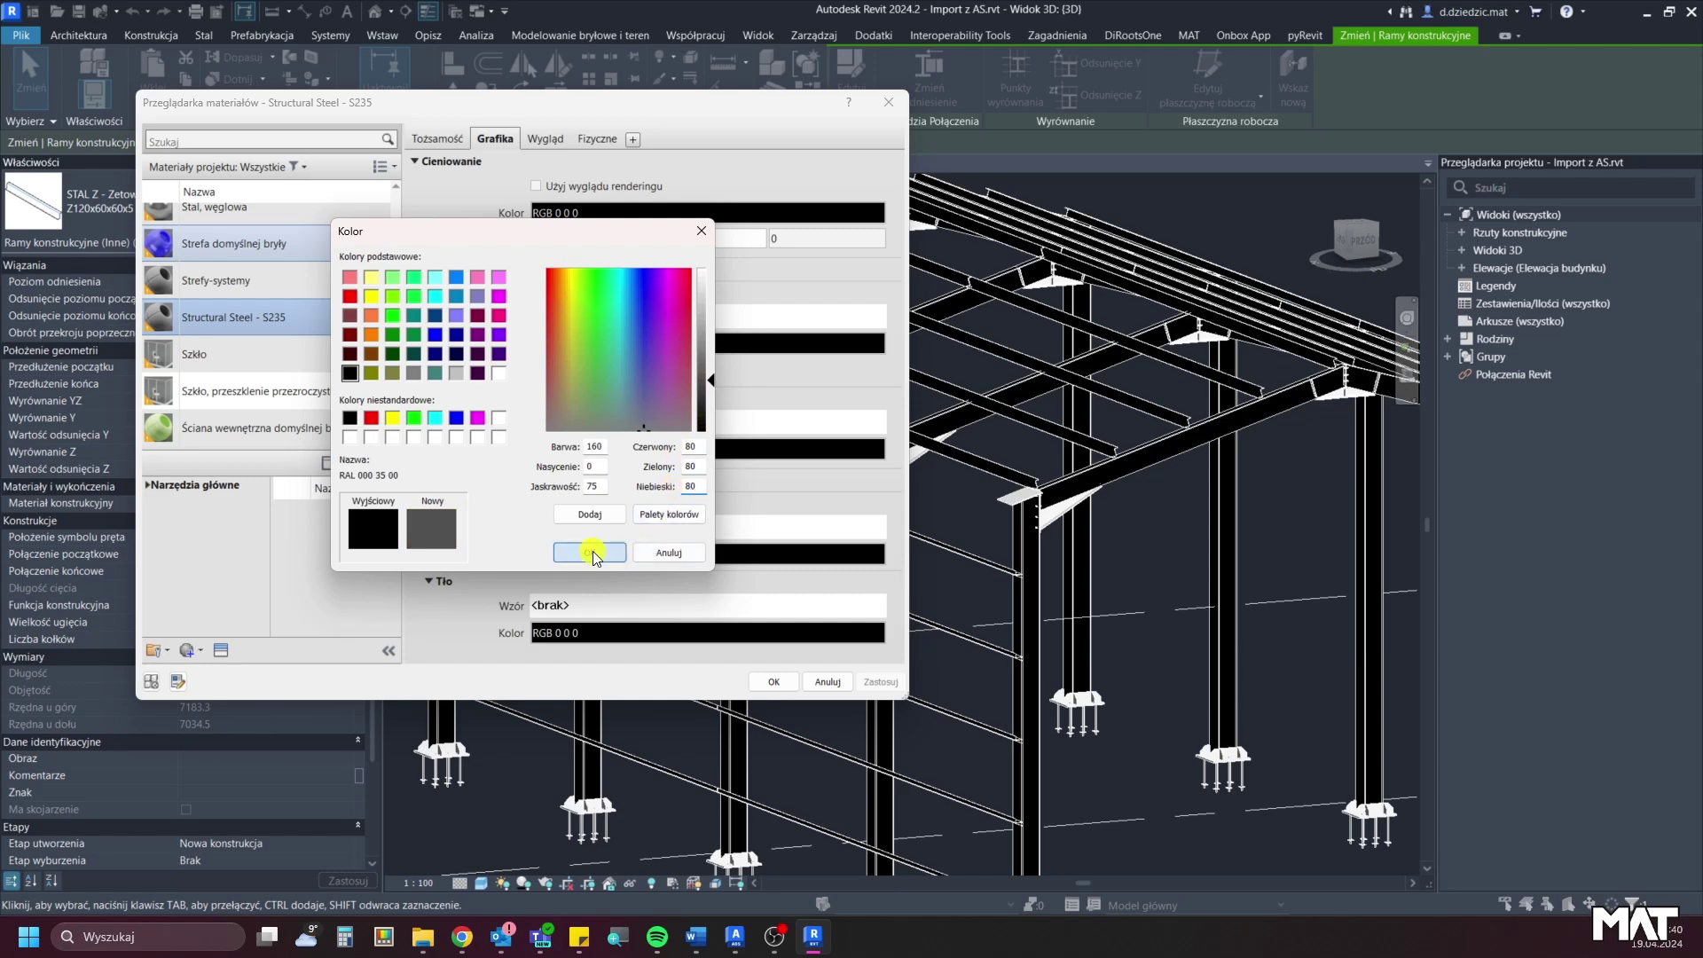
click(590, 552)
click(773, 681)
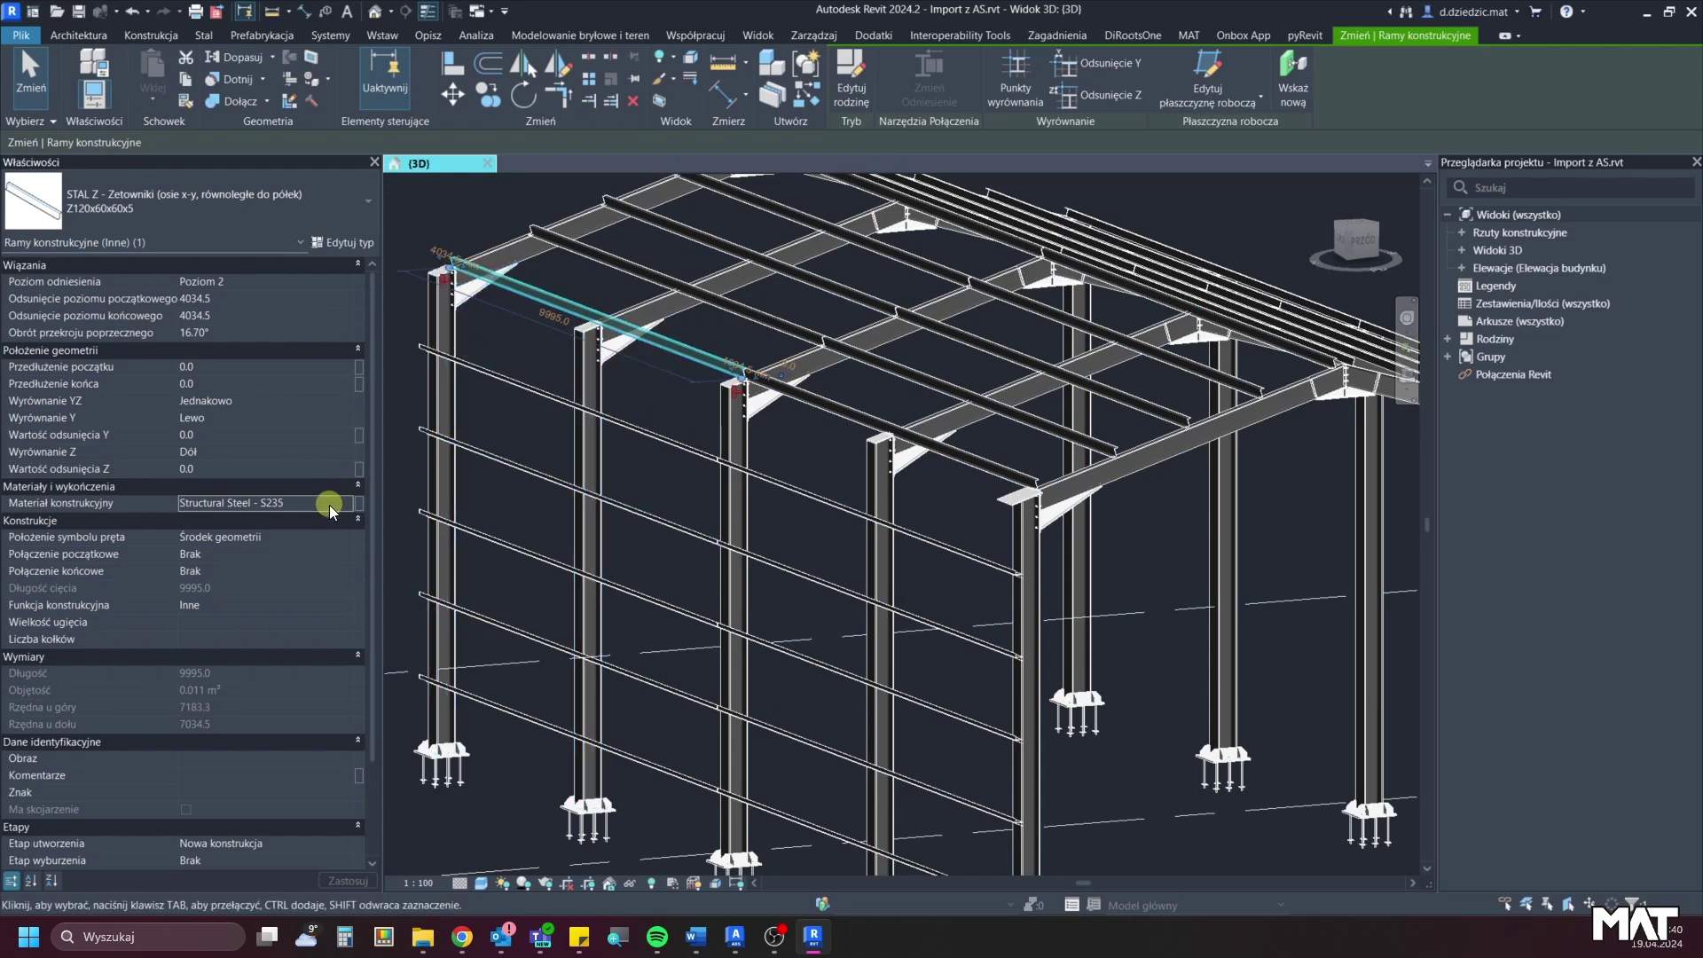
click(517, 419)
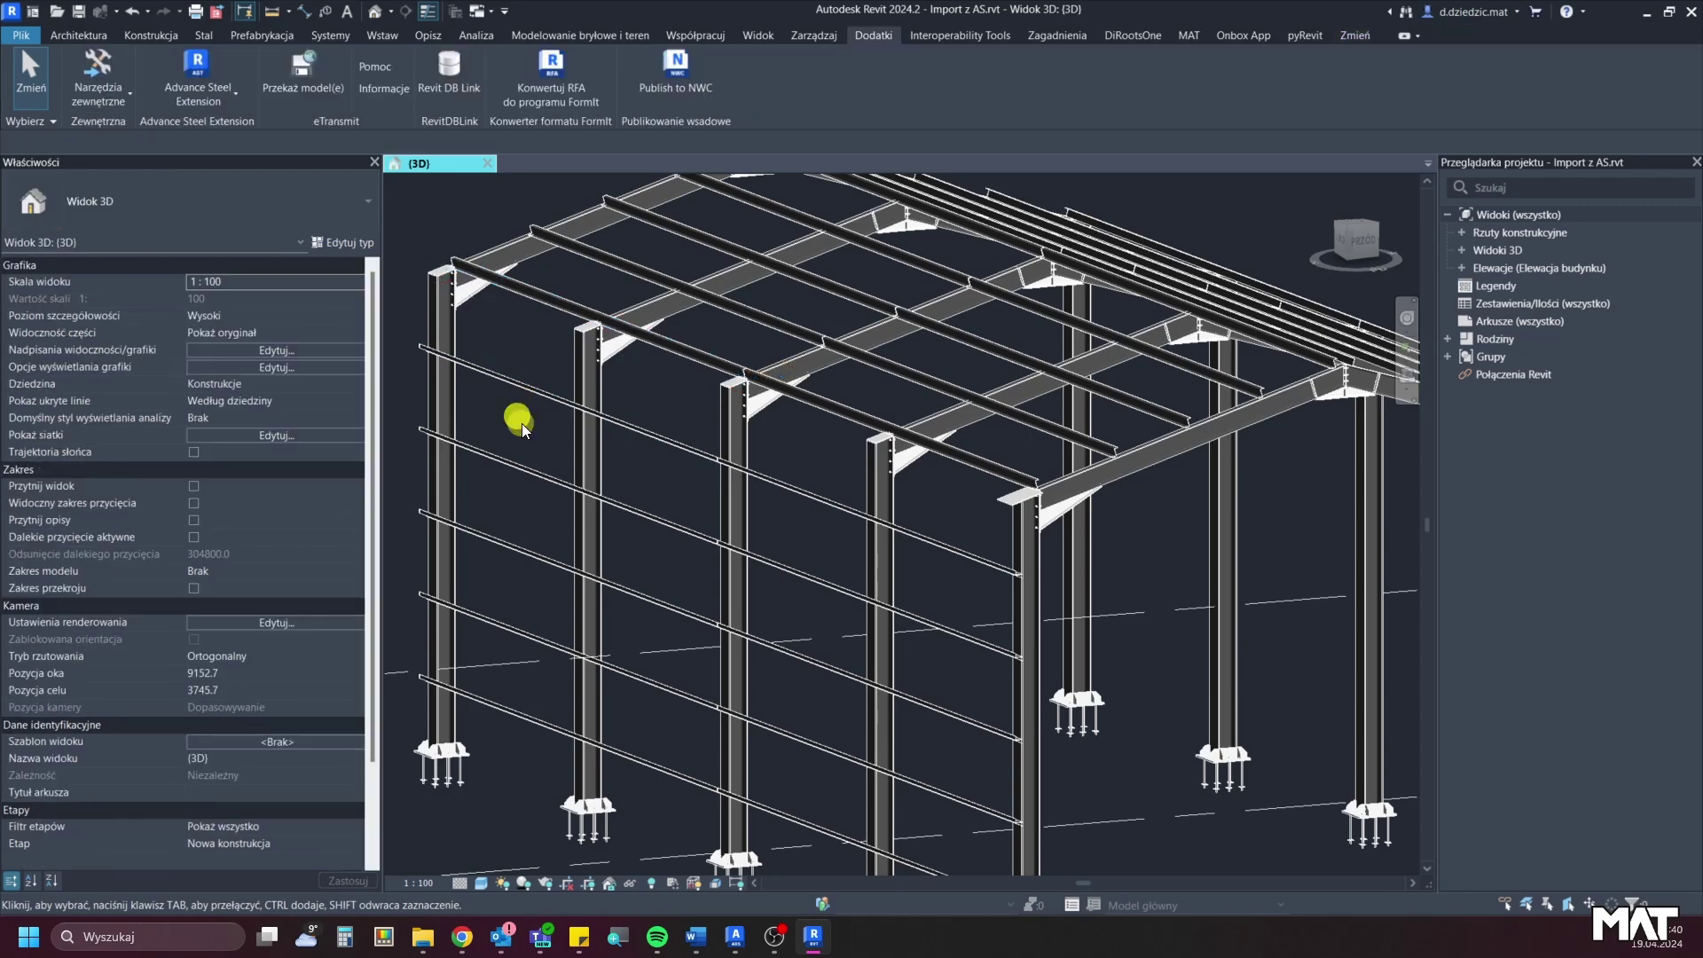
scroll(665, 502, up, 3)
middle_drag(665, 502, 666, 466)
scroll(667, 484, down, 3)
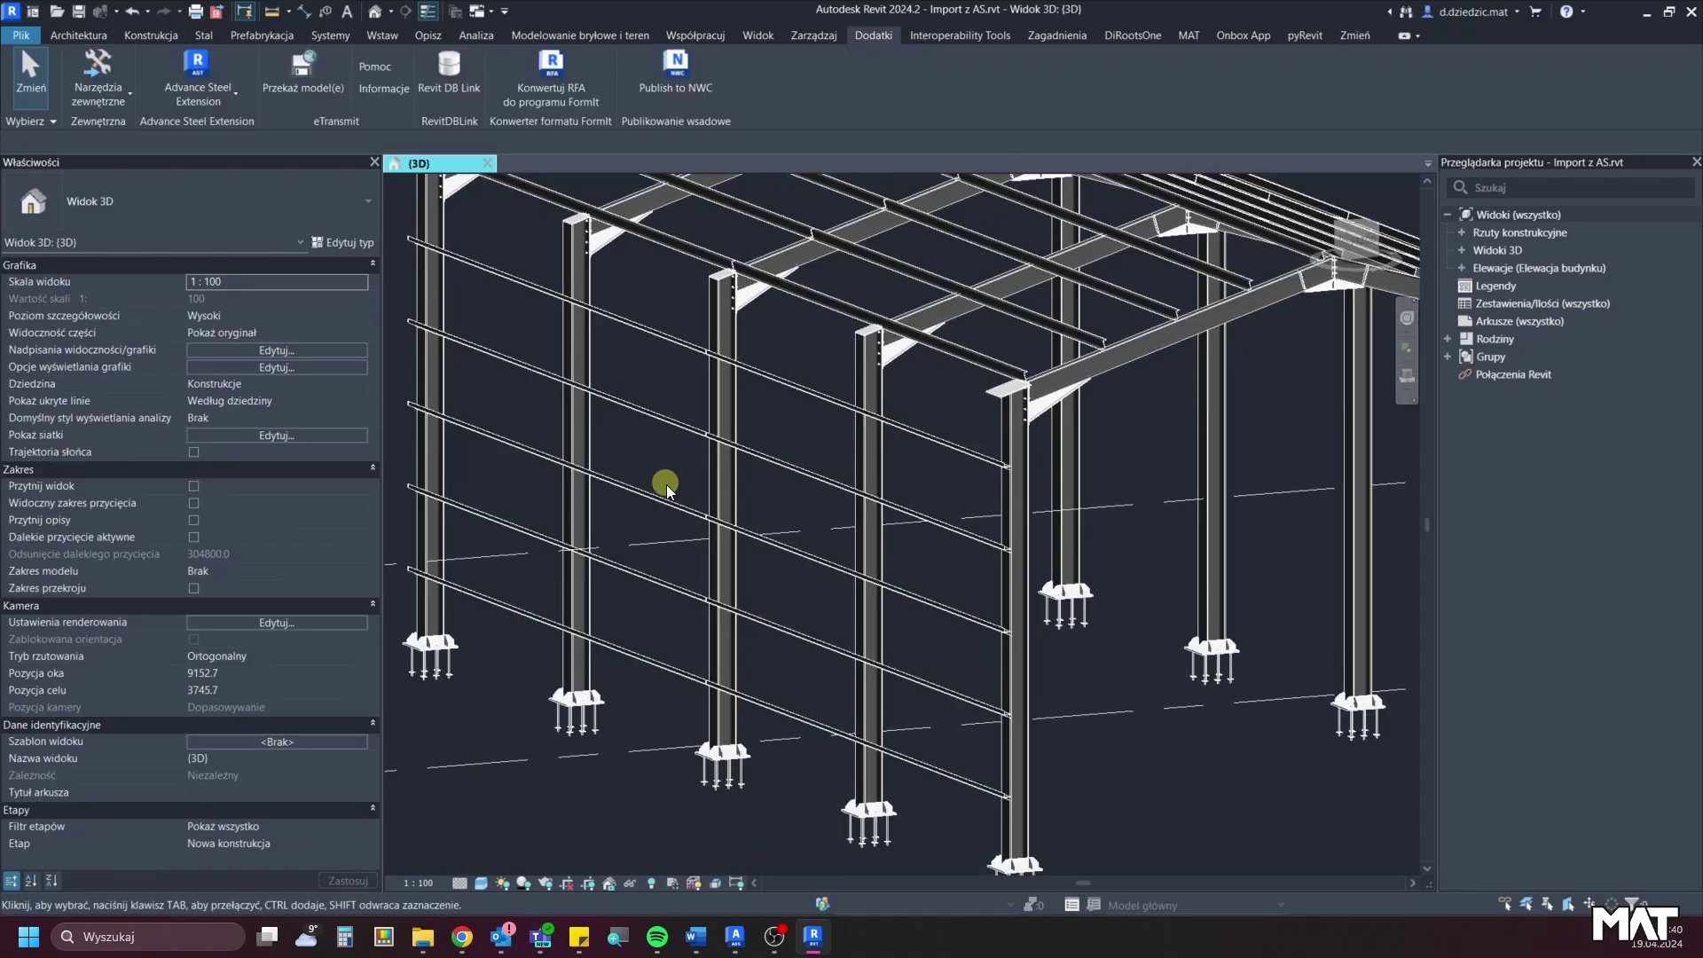
scroll(747, 540, down, 2)
middle_drag(1012, 540, 1069, 605)
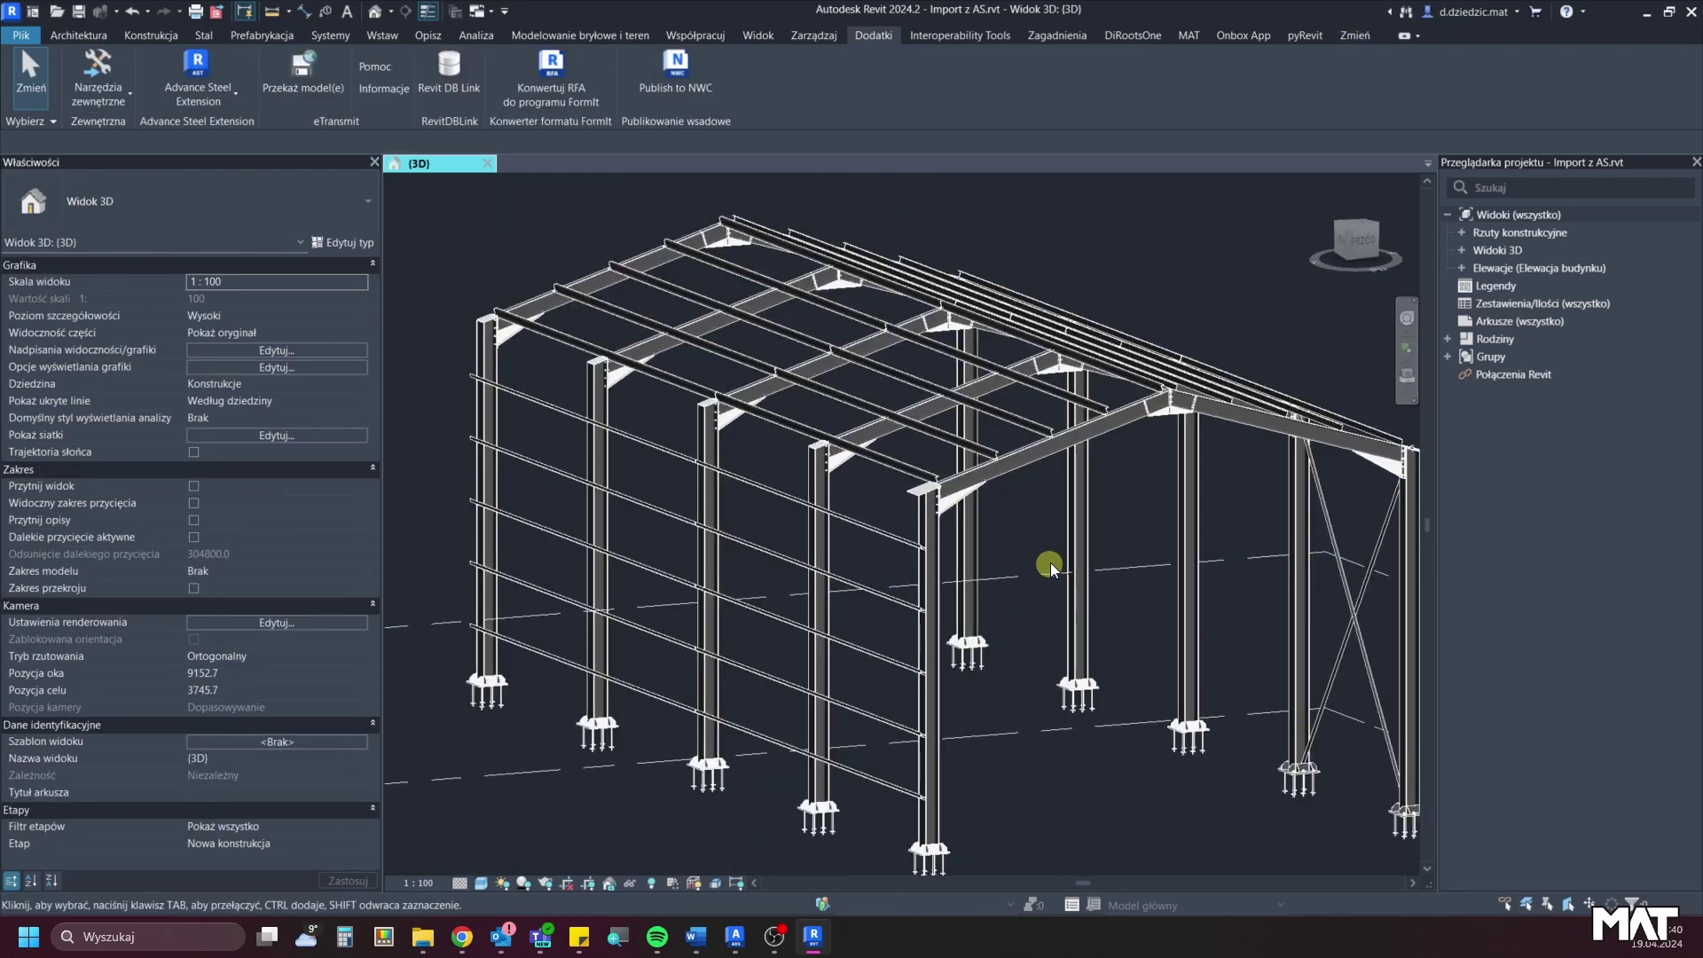